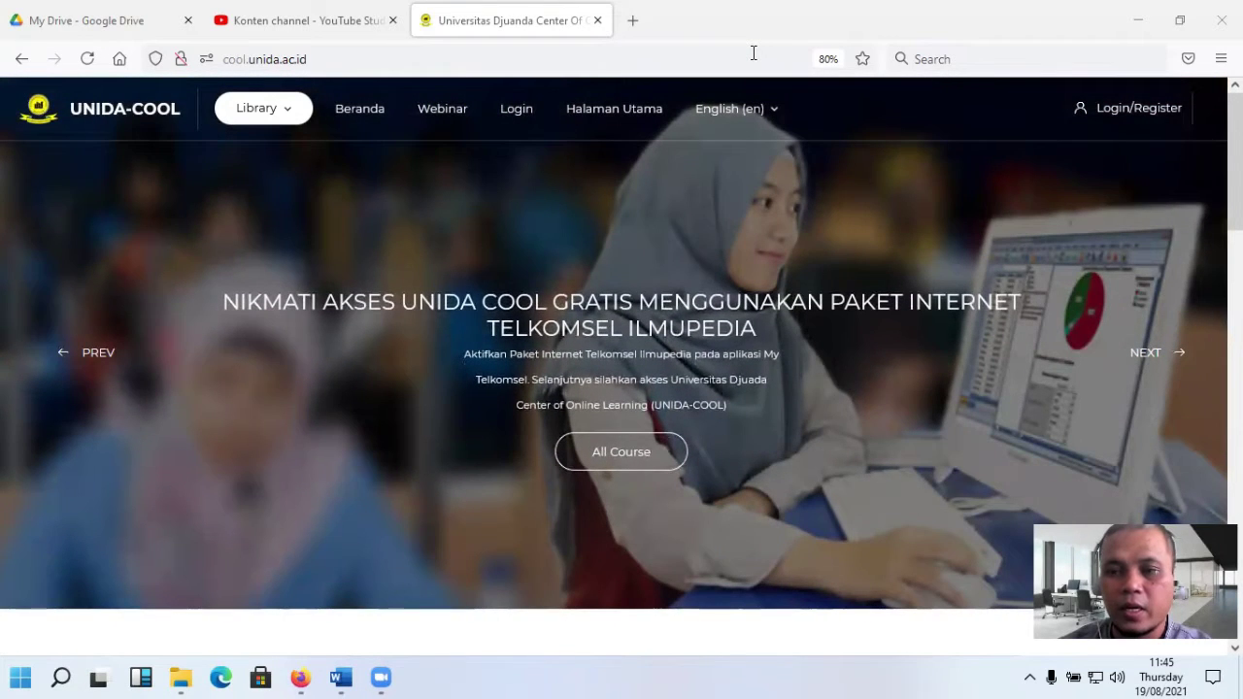
Step: Log in to the UNIDA-COOL site with the account username and password
click(1130, 112)
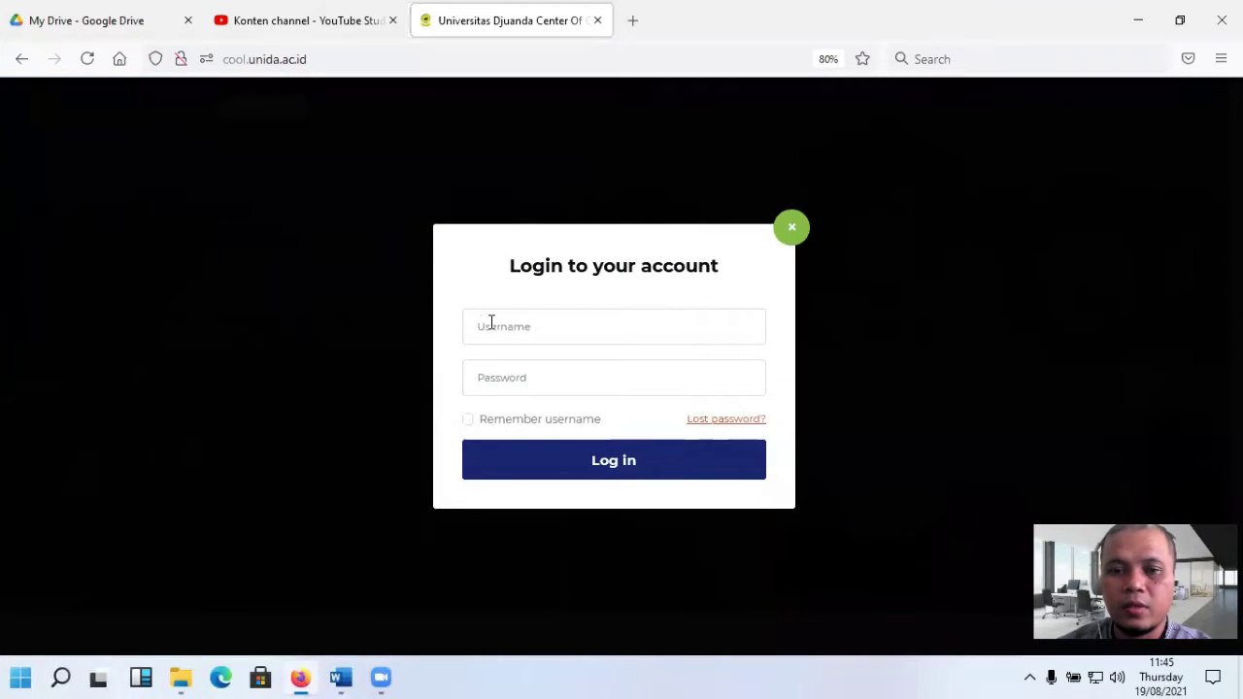
click(491, 324)
click(516, 398)
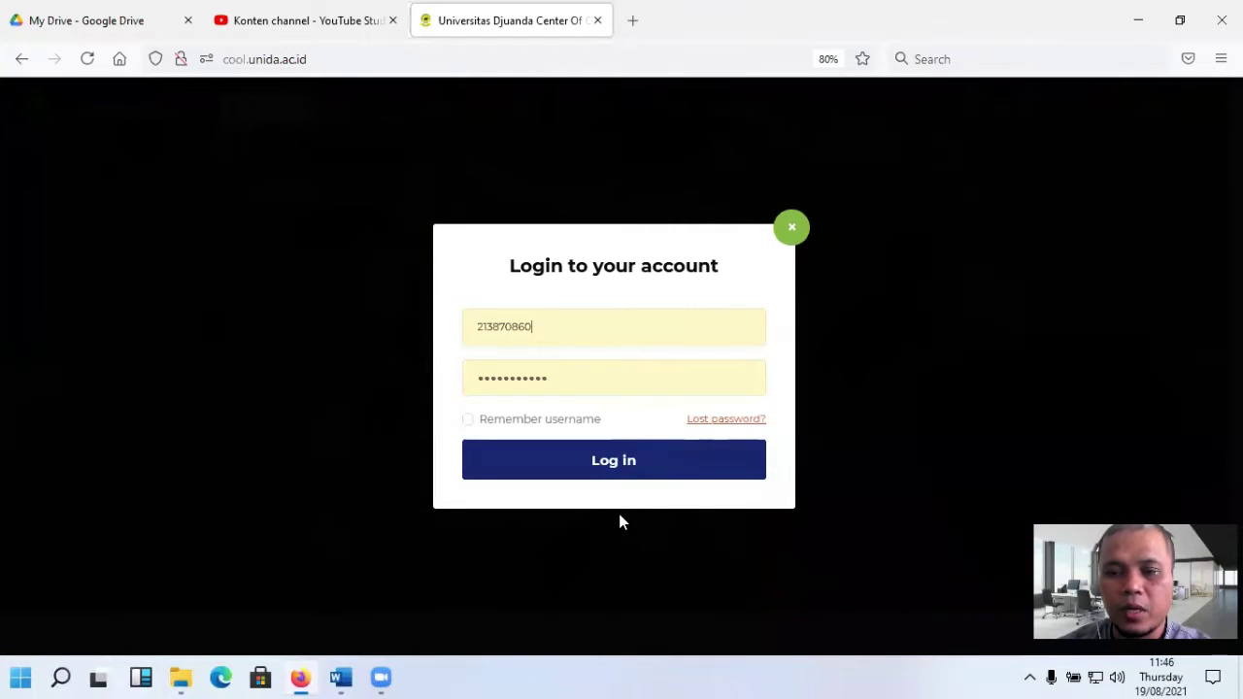
click(597, 478)
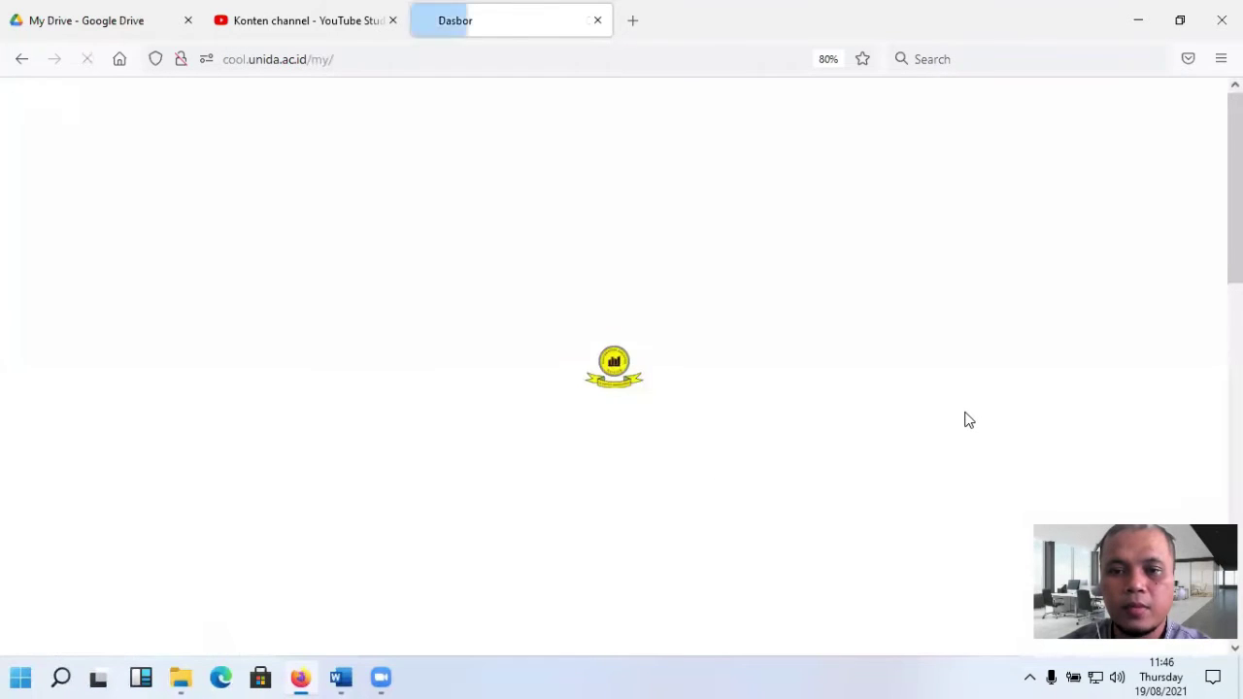
Step: Open the Teknologi Informasi dan Komunikasi course from the recently accessed courses on the dashboard
scroll(967, 420, down, 3)
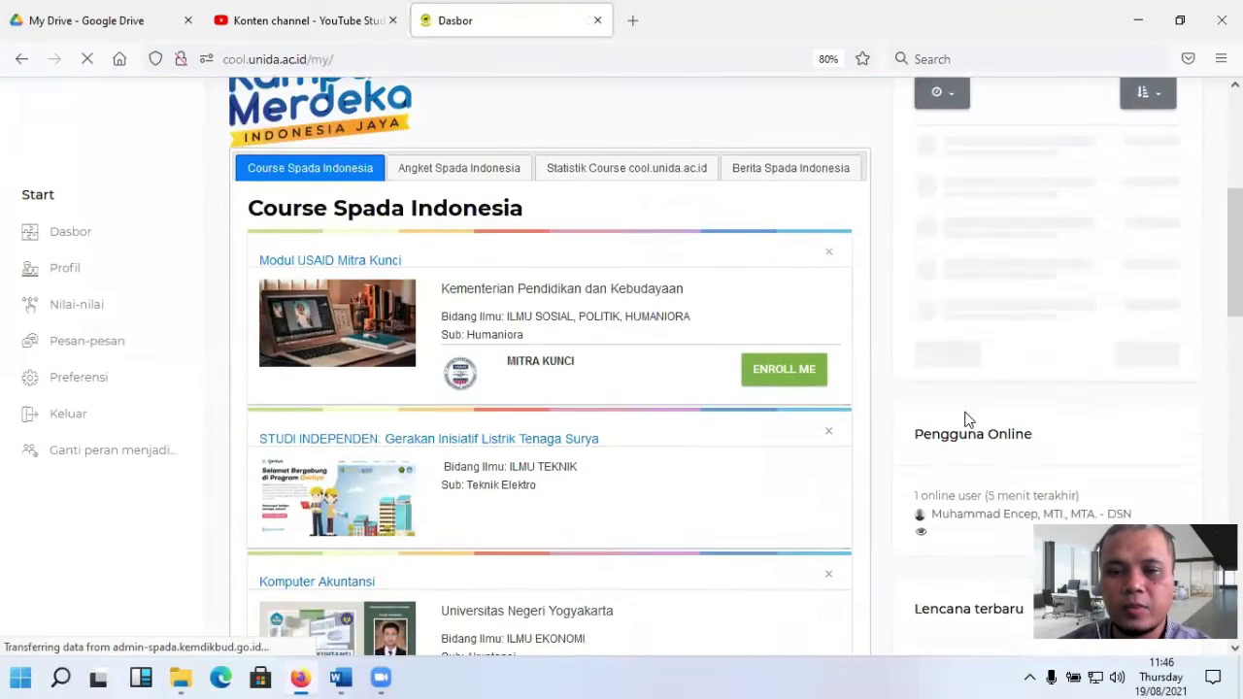
scroll(967, 420, down, 10)
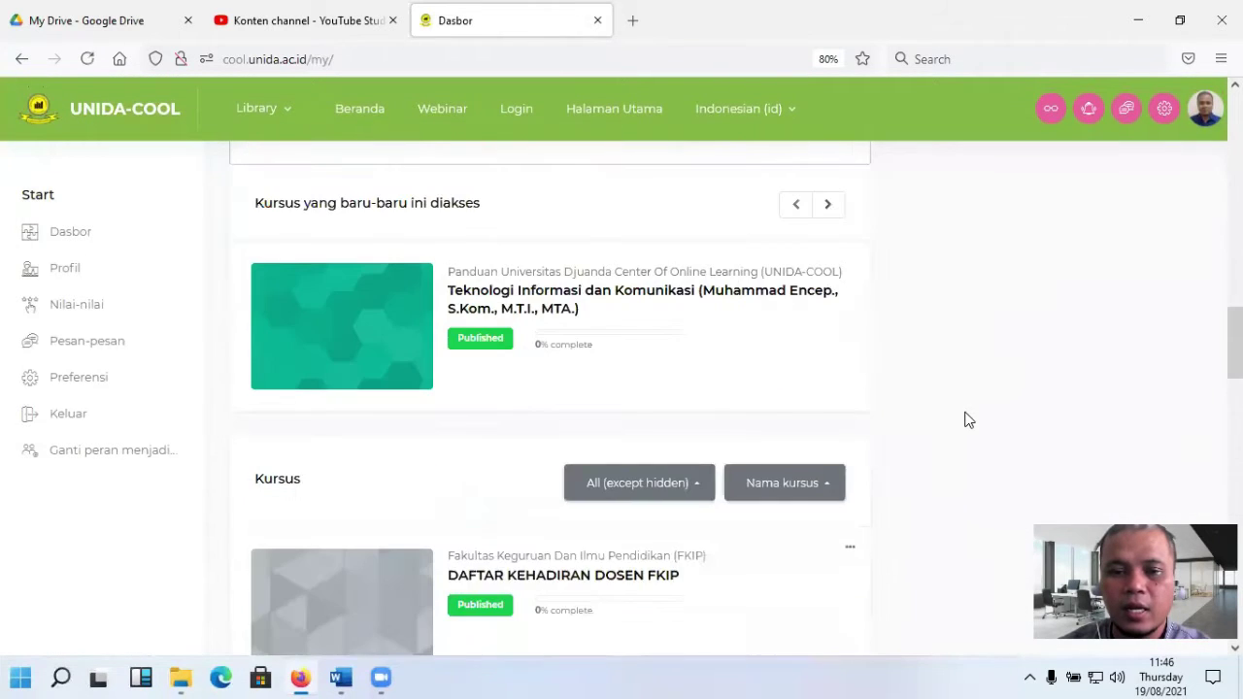
mouse_move(366, 373)
click(342, 326)
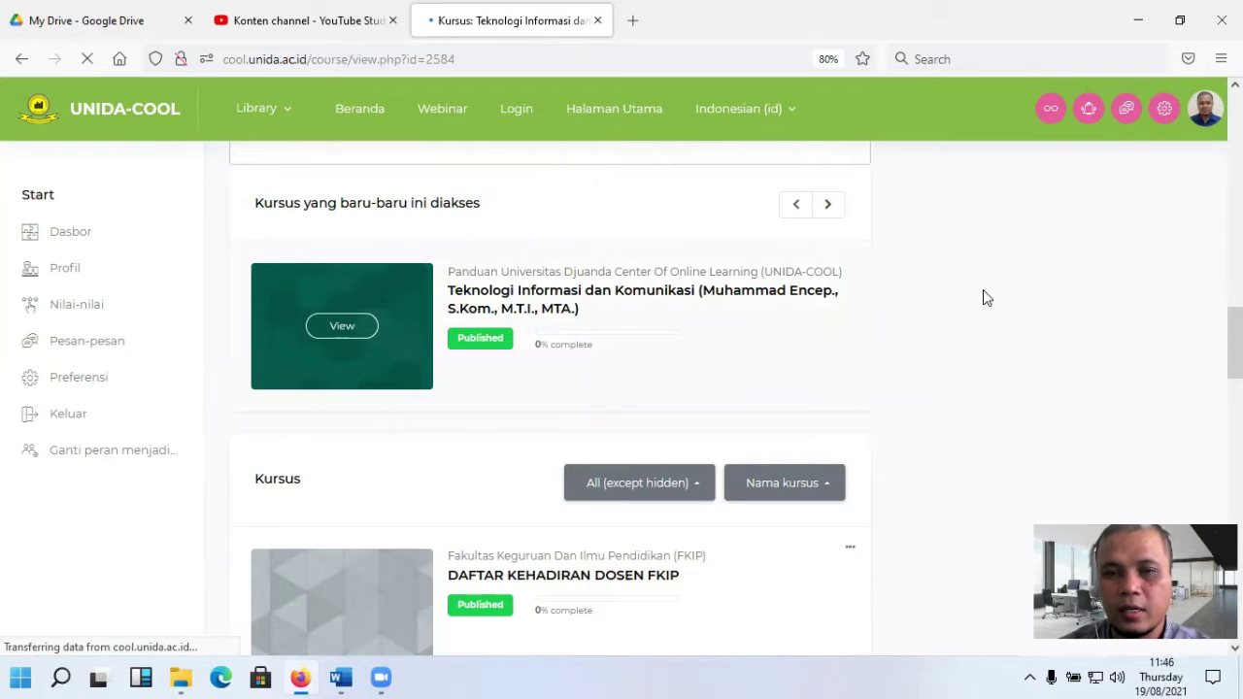
Step: Expand Pertemuan 1 - Teknologi Robotic in the course content, review its attendance activity, and collapse it again
scroll(989, 304, down, 2)
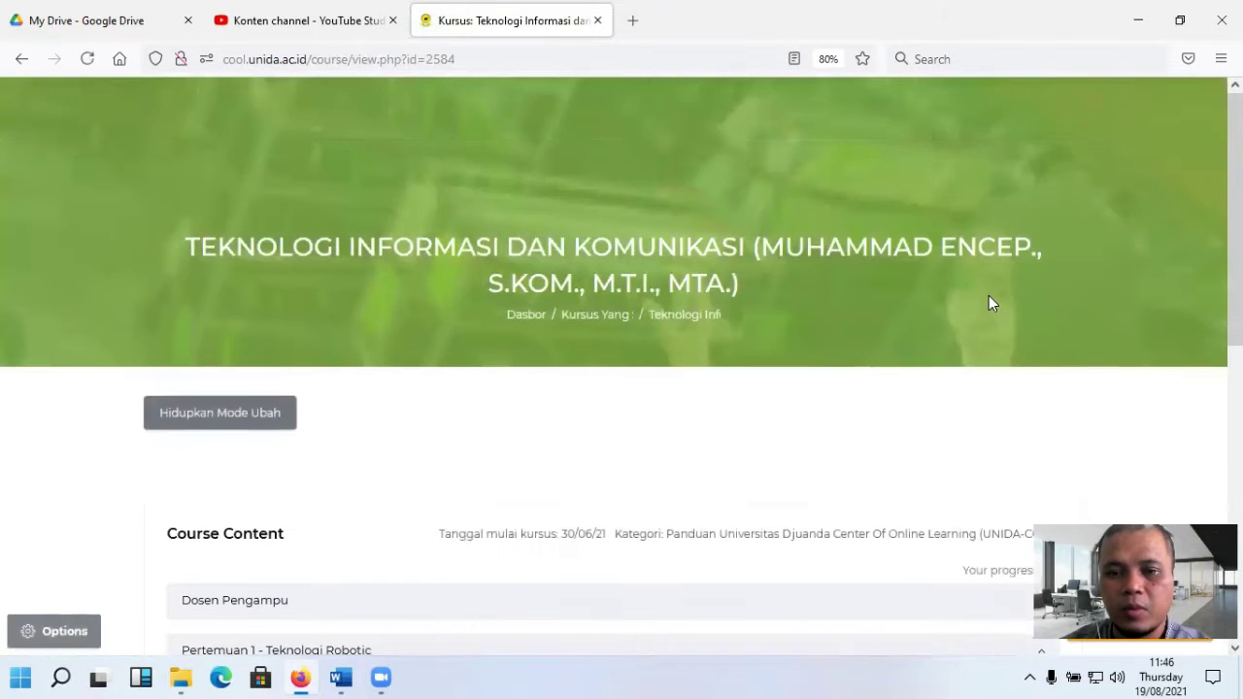
scroll(991, 304, down, 2)
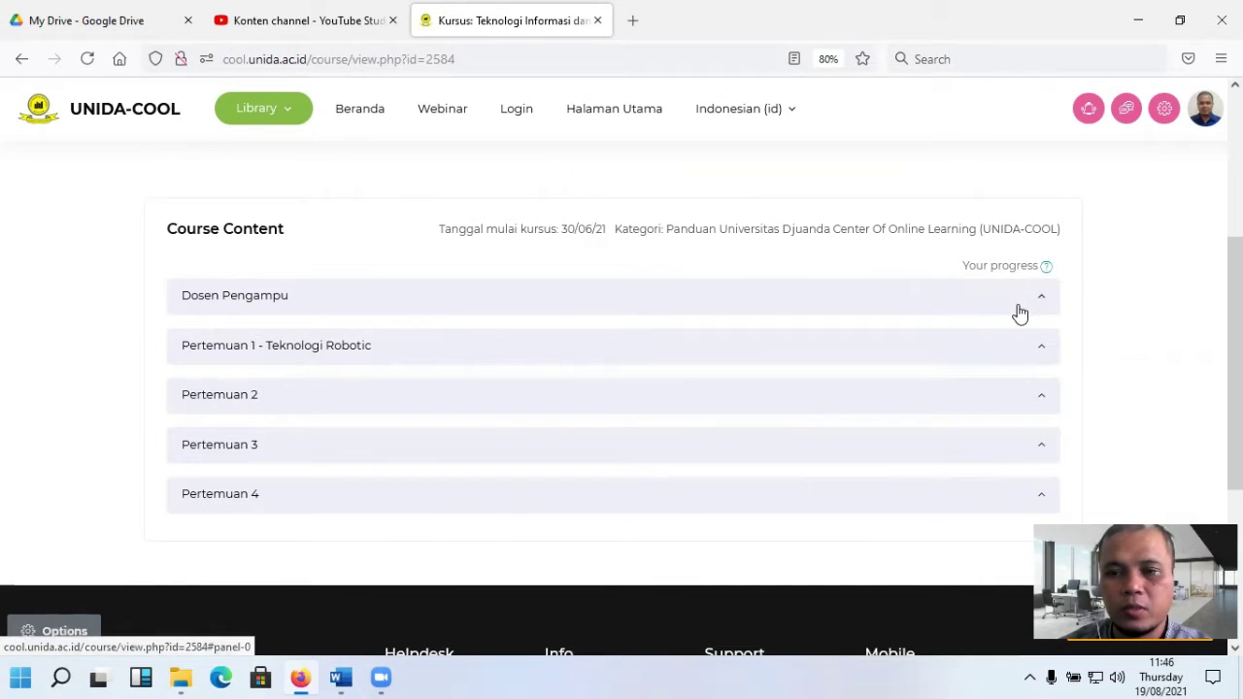
click(806, 354)
scroll(754, 363, down, 3)
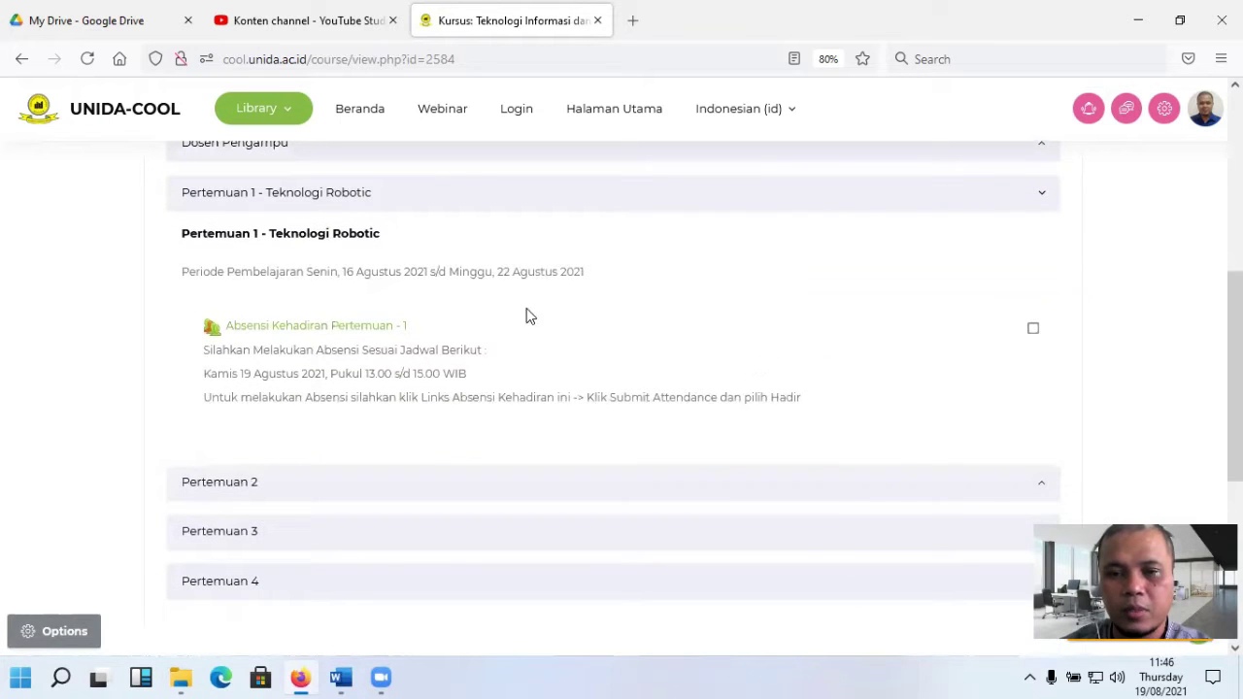
scroll(777, 328, up, 3)
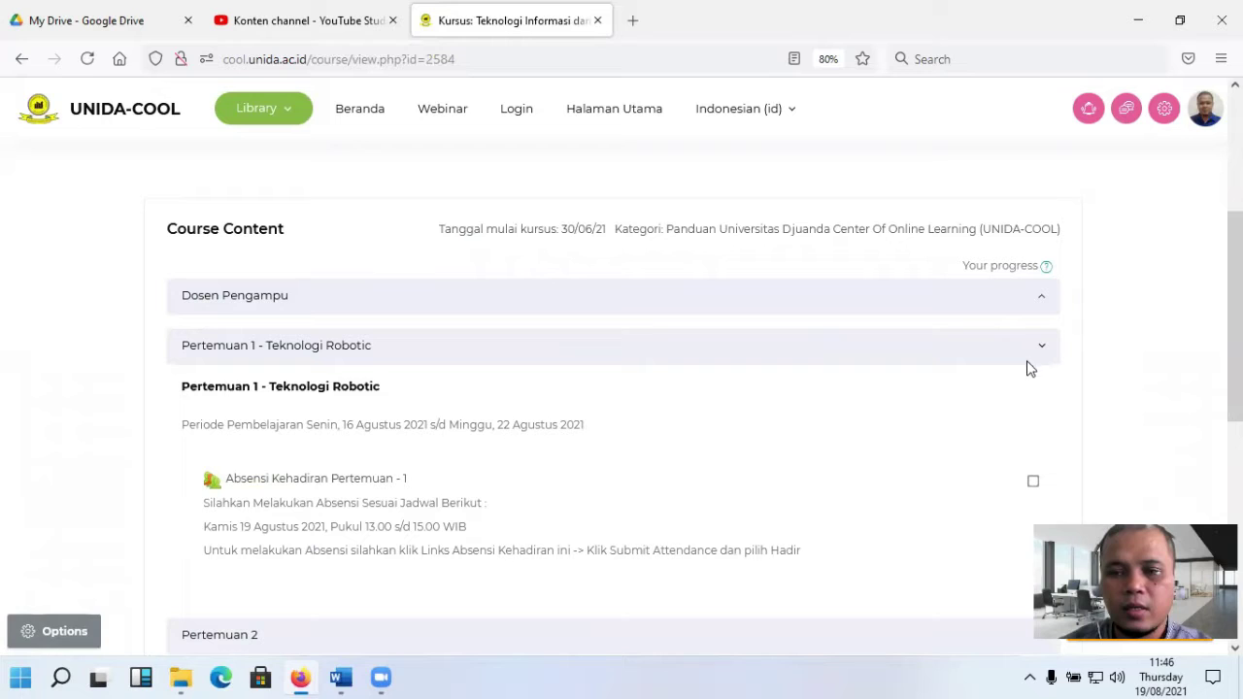
click(1040, 348)
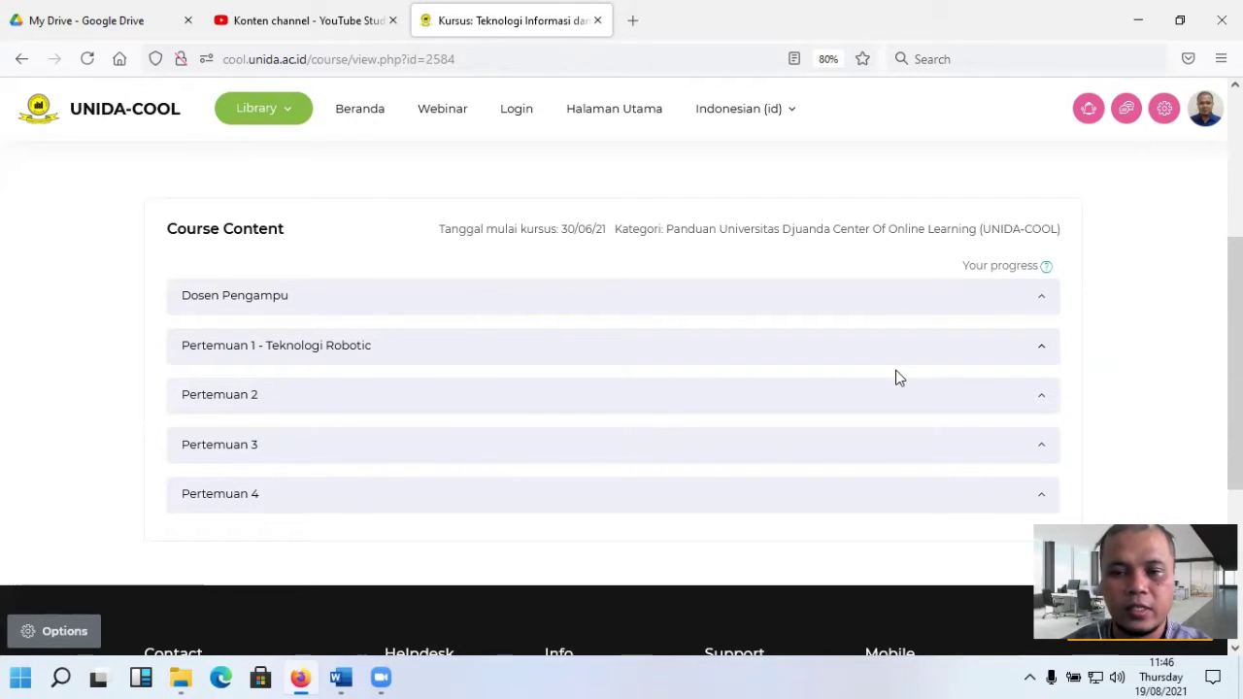
Step: Turn on editing mode for the course and expand the Pertemuan 1 - Teknologi Robotic section
scroll(605, 375, up, 3)
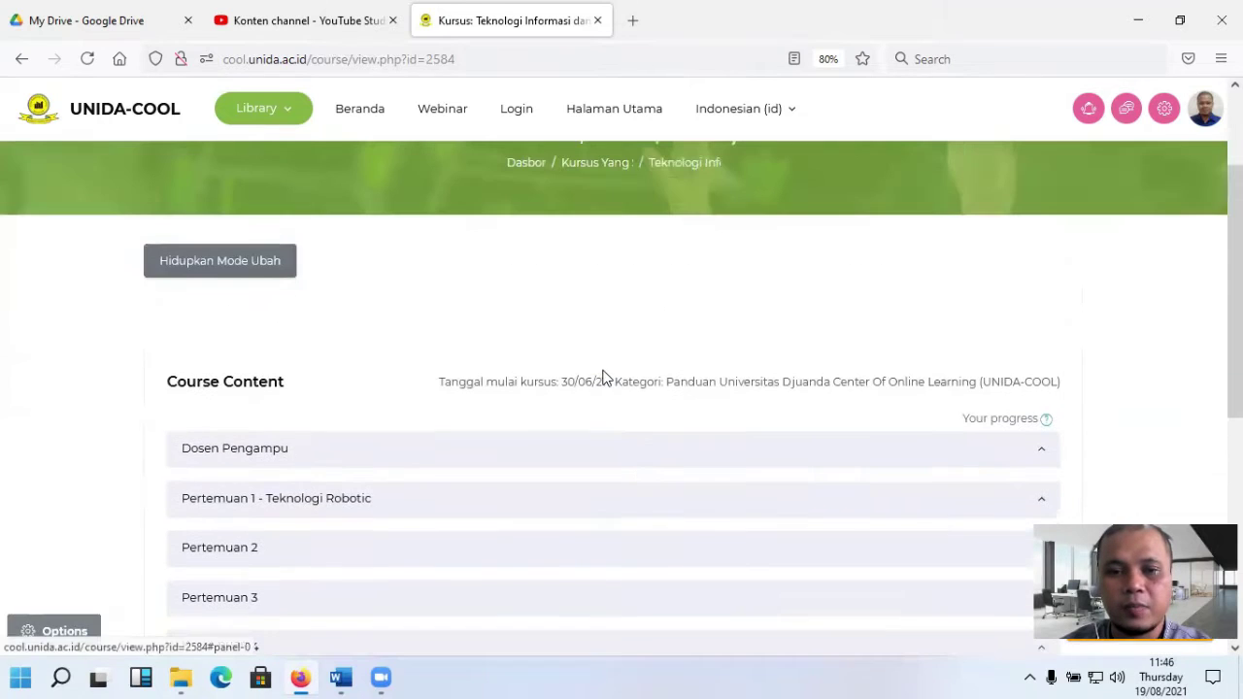
click(229, 274)
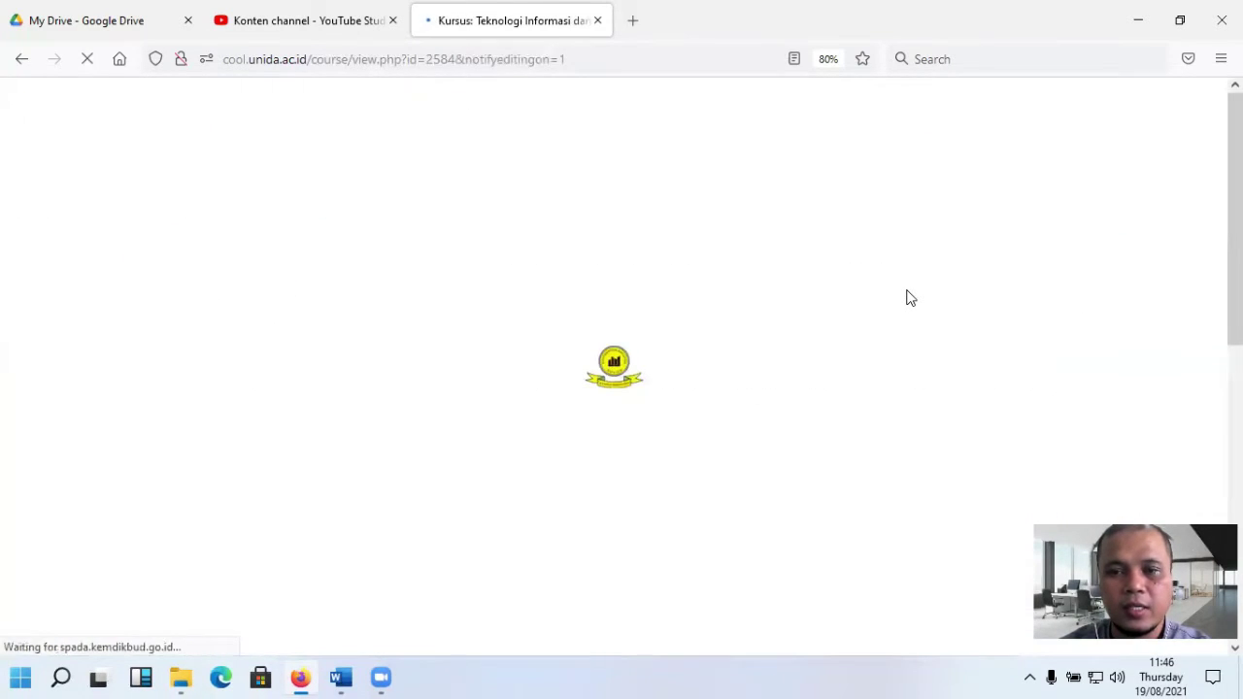
scroll(906, 297, down, 3)
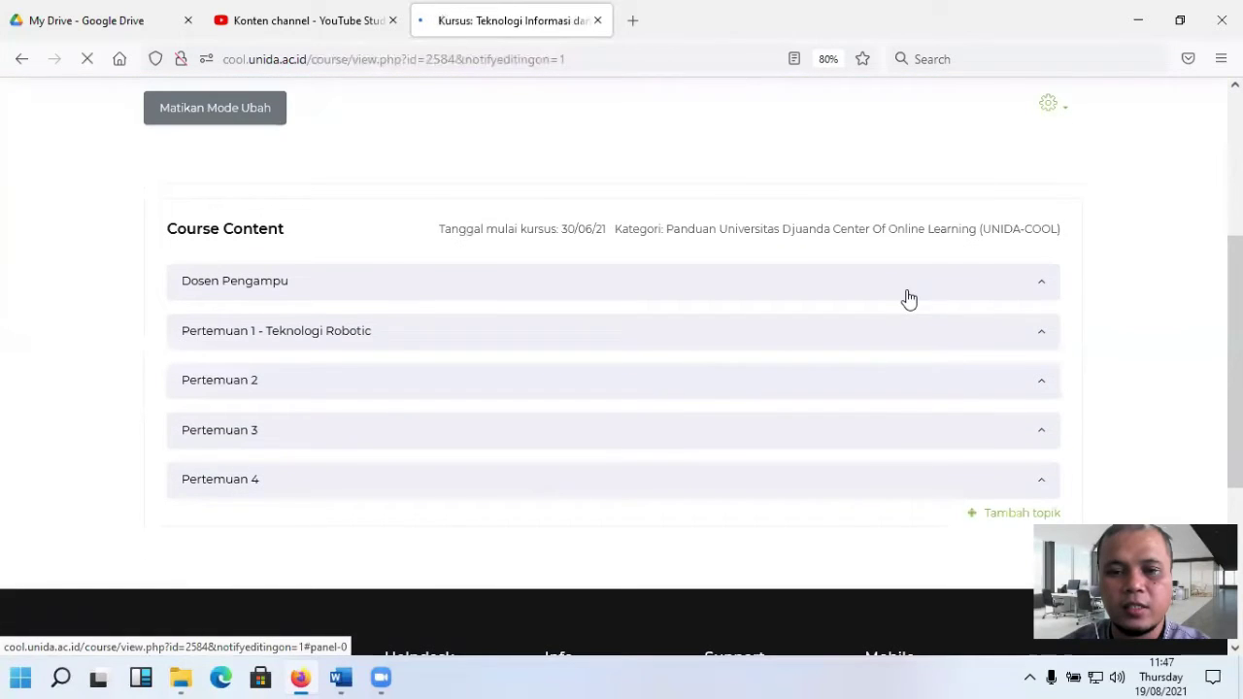
click(1016, 342)
scroll(666, 408, down, 3)
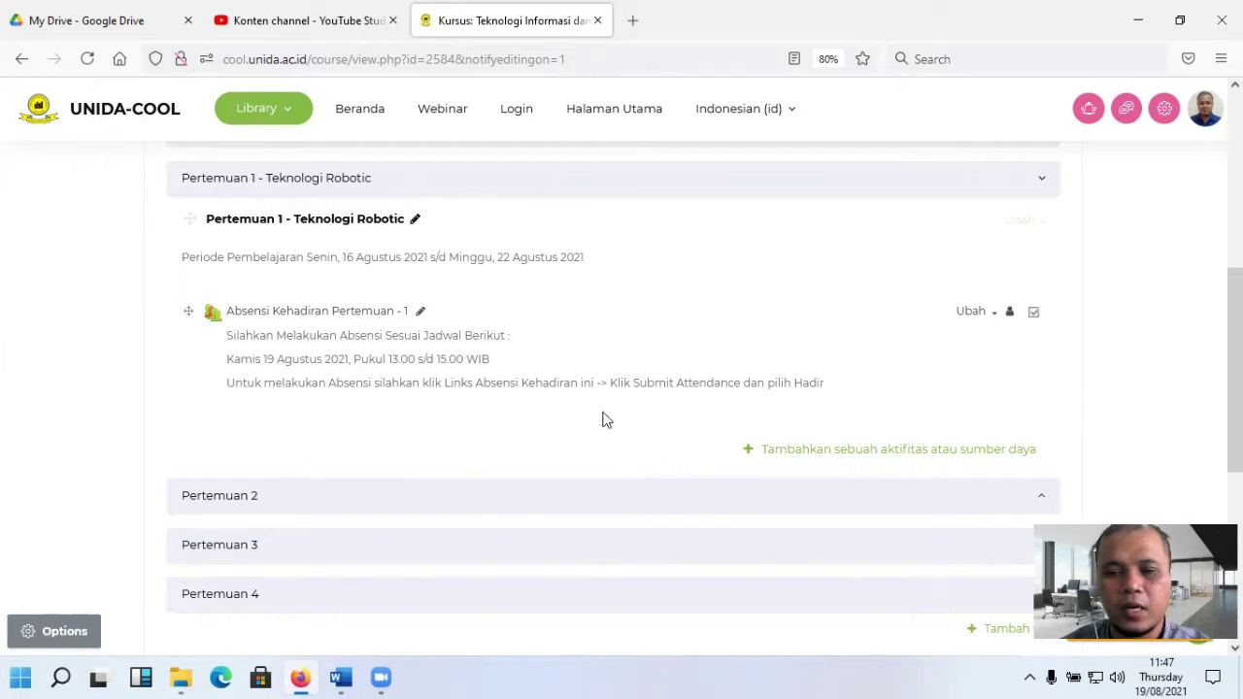
Step: Switch to Word to review the Teknologi Robotic lecture material in Bahan Mengajar.docx, and return to the course page in Firefox
click(342, 677)
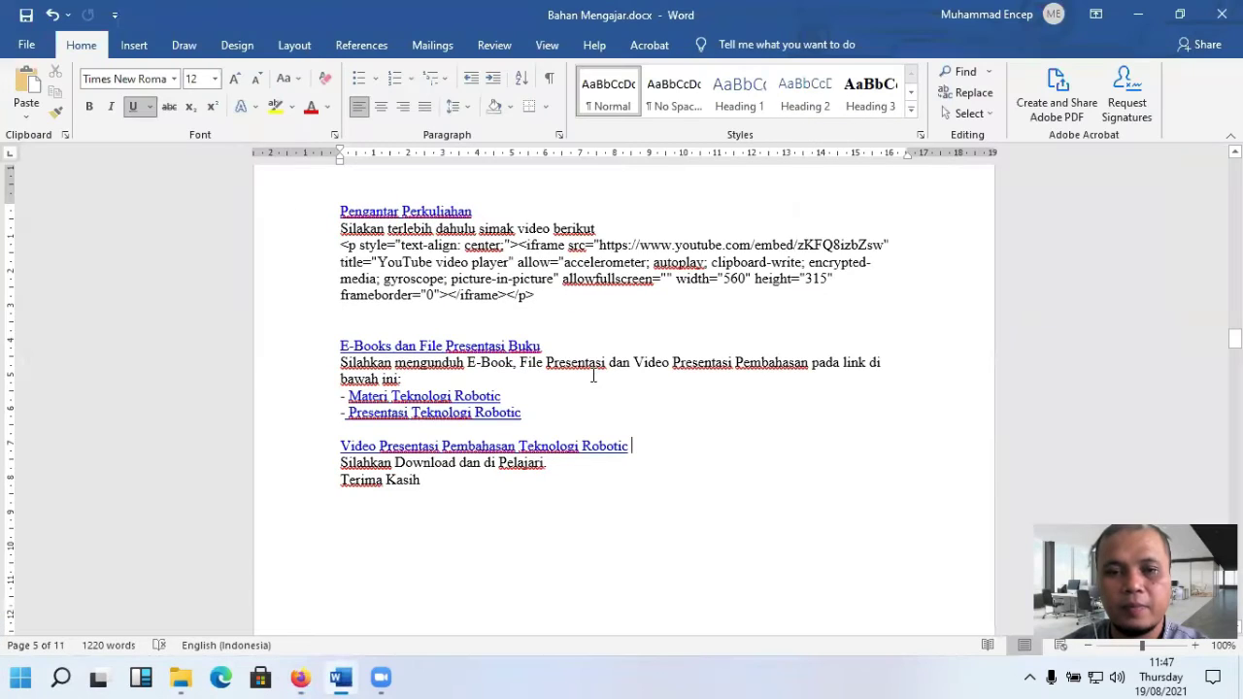
scroll(593, 372, up, 1)
scroll(593, 372, down, 1)
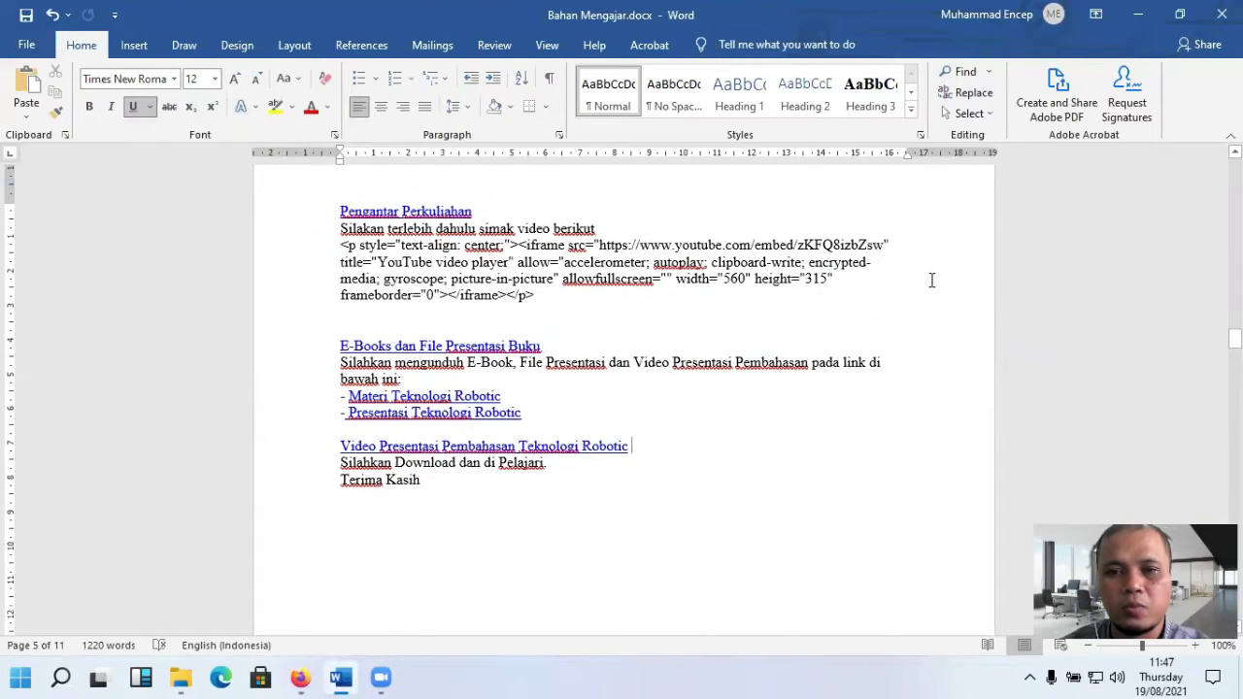
scroll(920, 279, up, 1)
scroll(921, 279, up, 1)
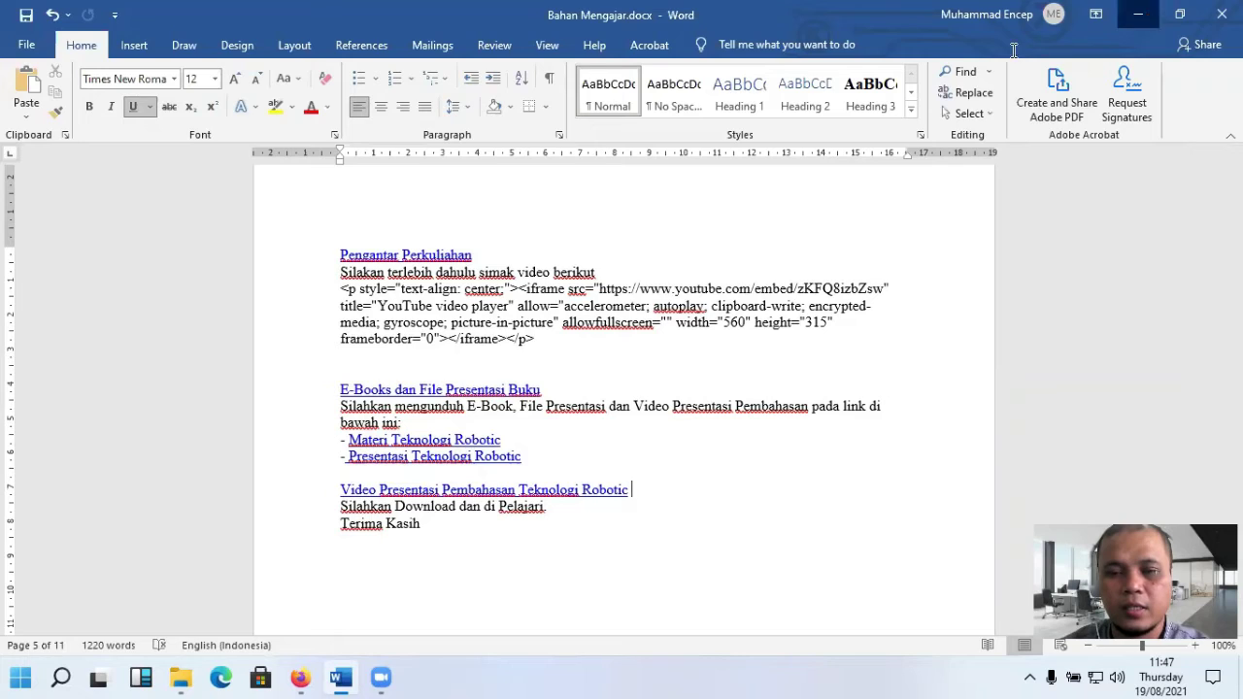
key(alt+Tab)
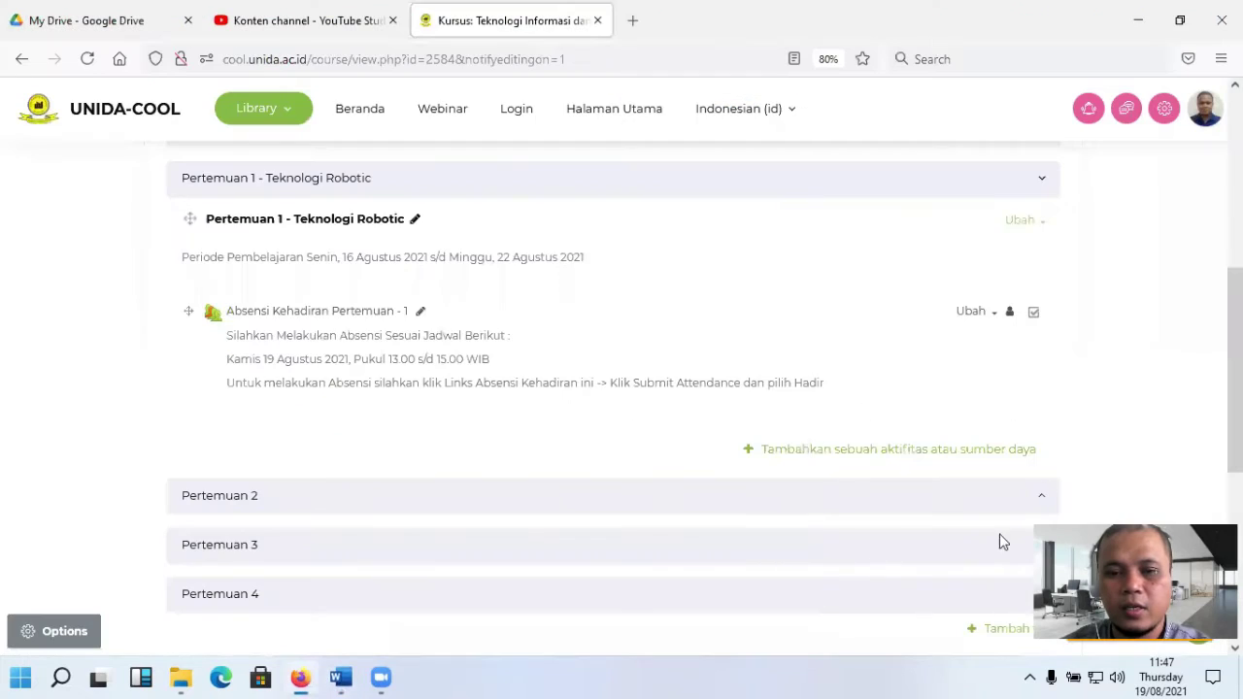
Step: Add a new URL resource to Pertemuan 1 - Teknologi Robotic and look over its settings form
click(832, 453)
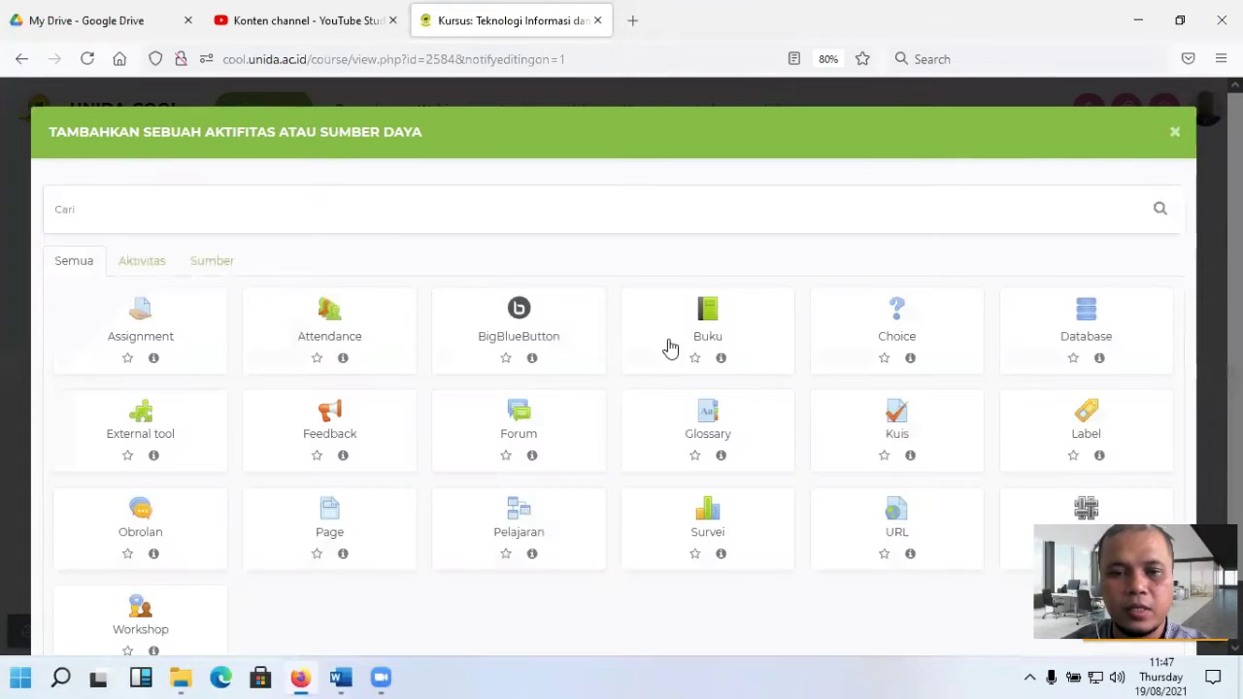
scroll(626, 437, down, 1)
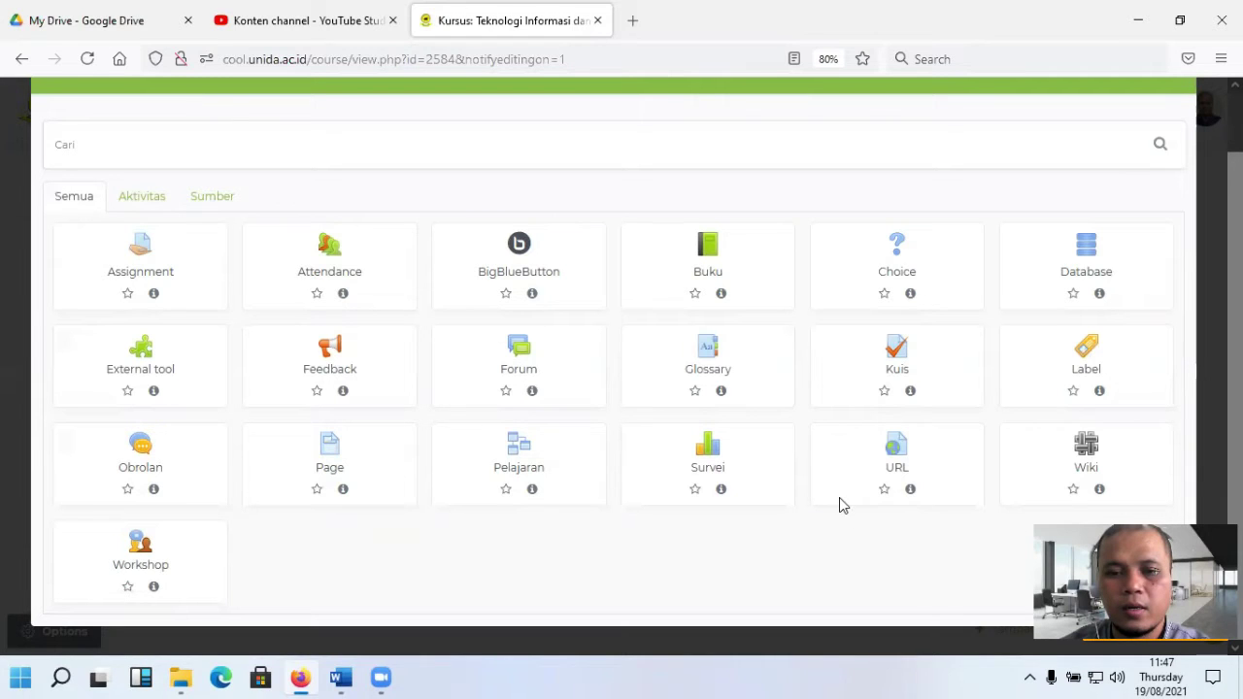
click(900, 452)
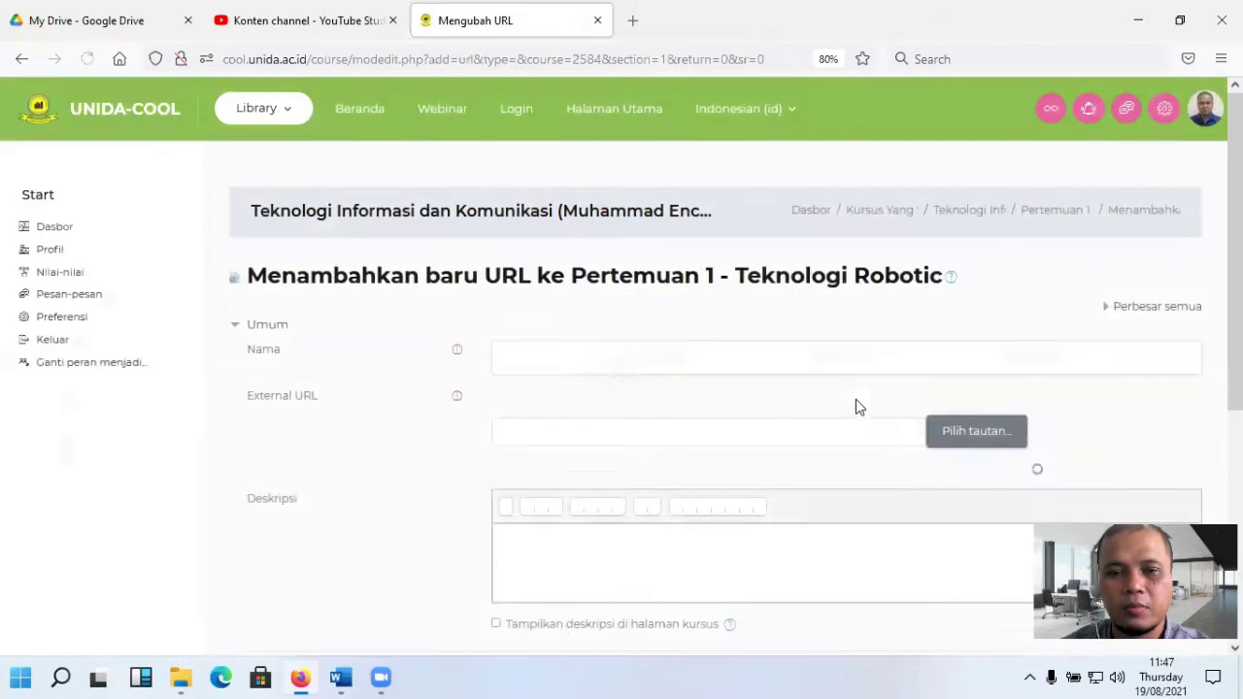
scroll(810, 383, down, 3)
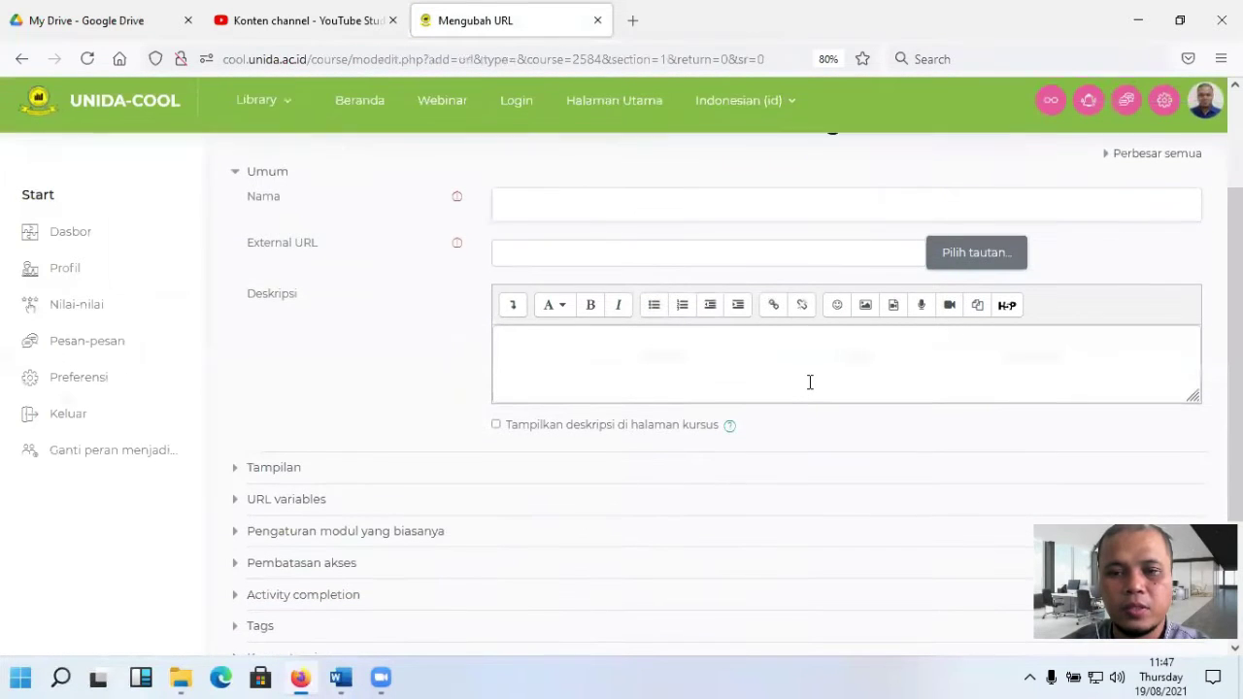
scroll(810, 383, up, 2)
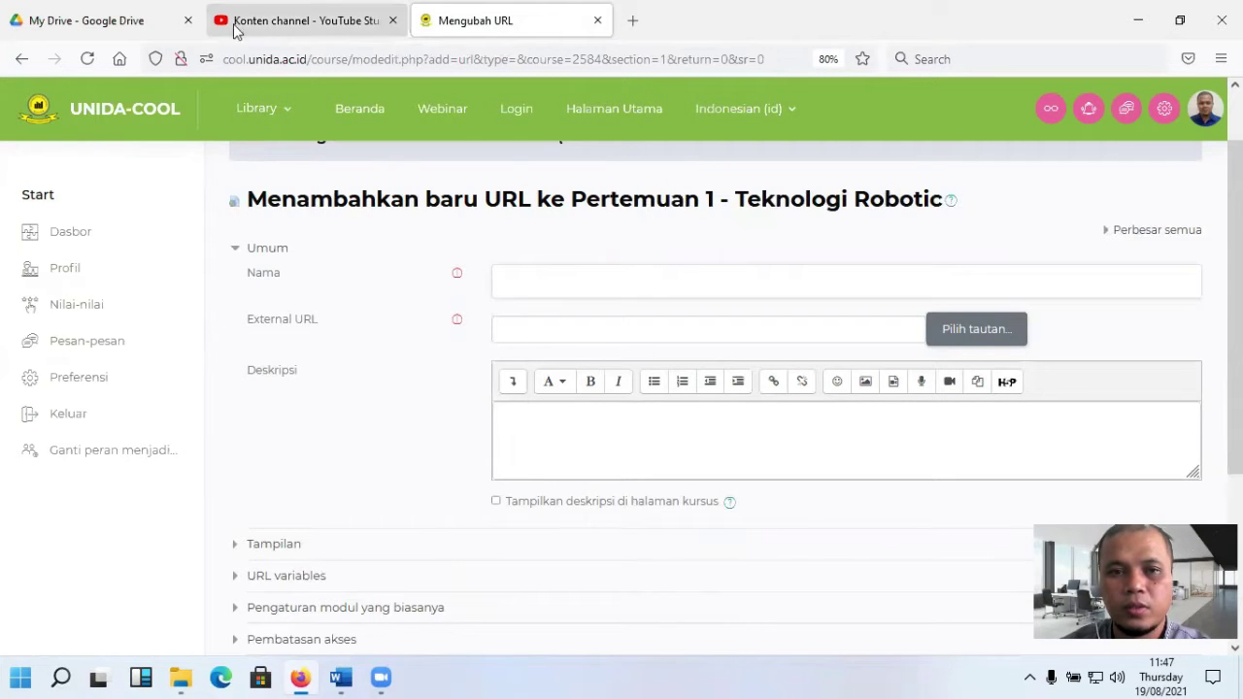
Step: Copy the heading "Pengantar Perkuliahan" from the Word document and paste it as the URL resource's name in Firefox
click(294, 10)
click(476, 12)
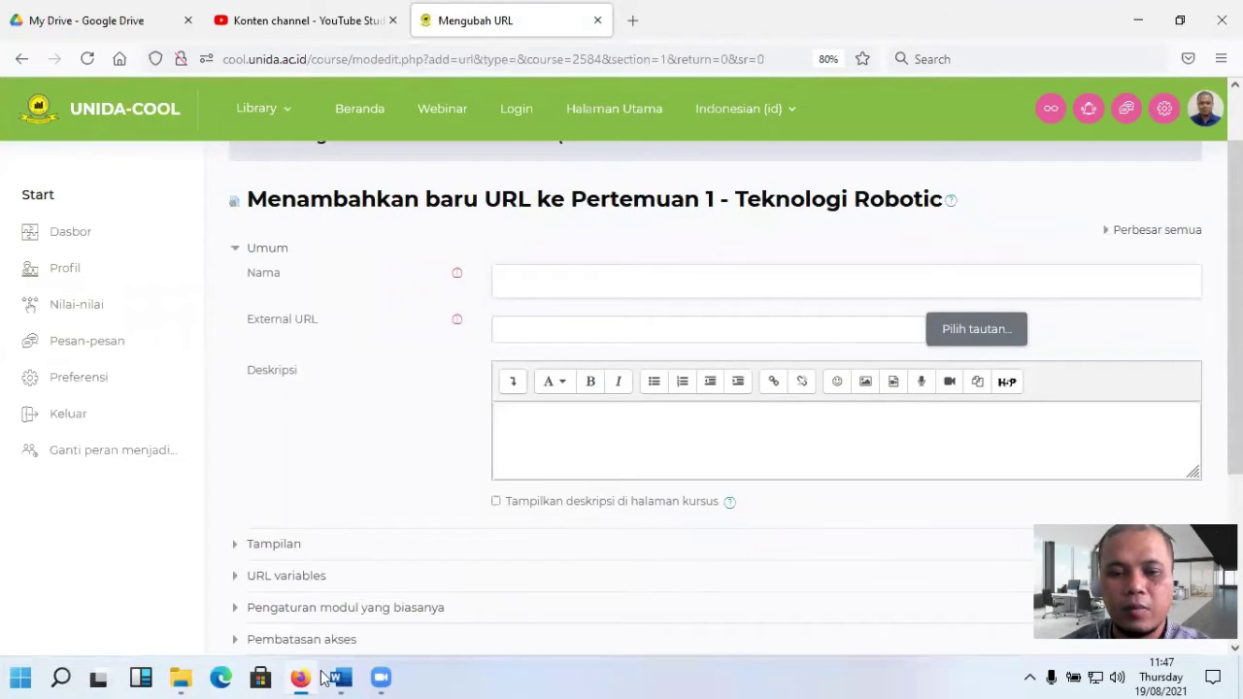
click(340, 677)
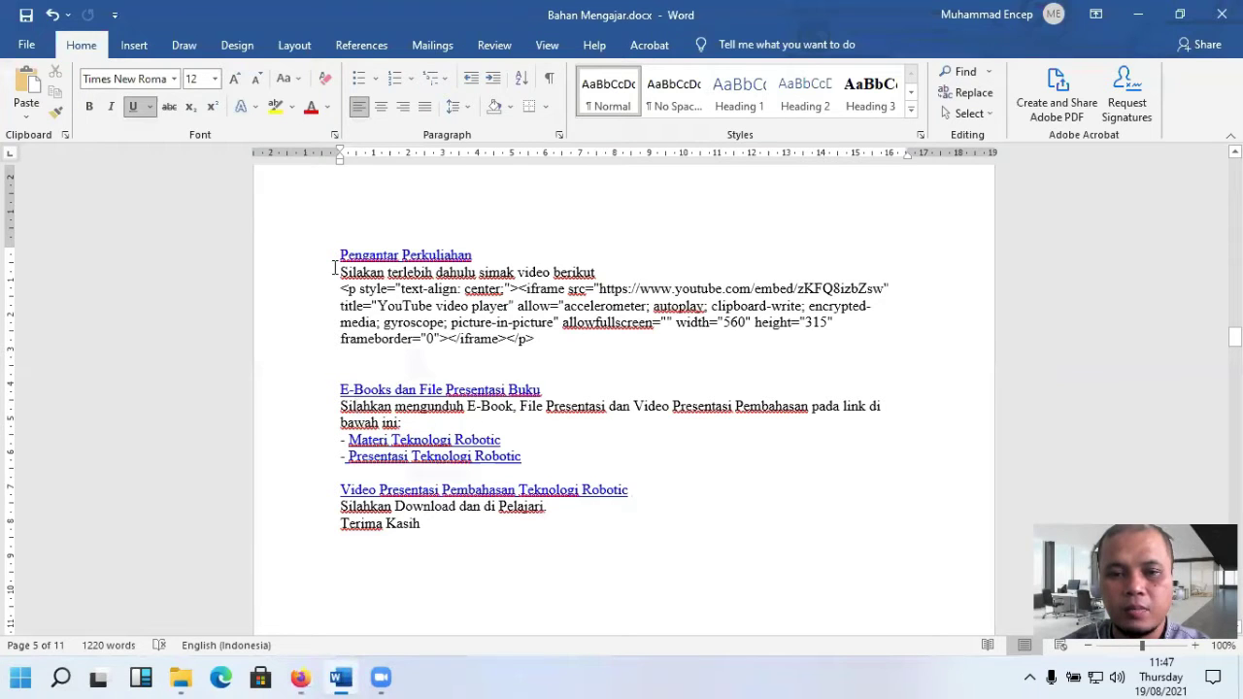
drag(337, 259, 488, 245)
key(ctrl+c)
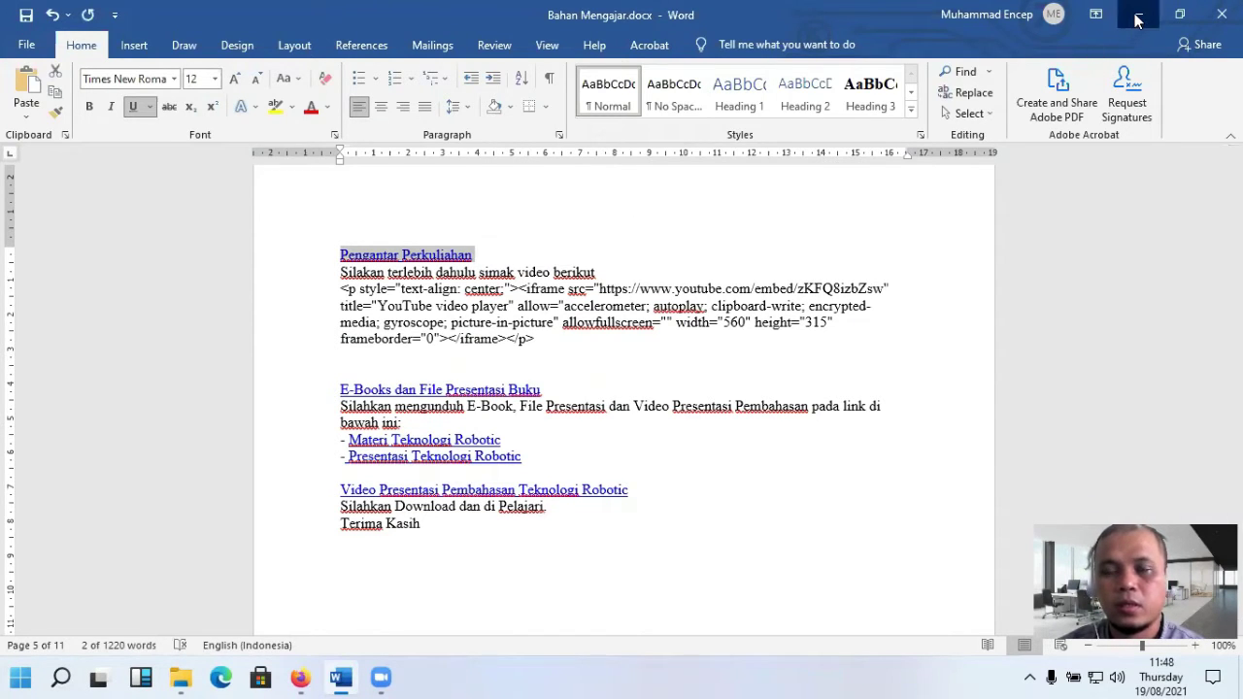
click(1138, 20)
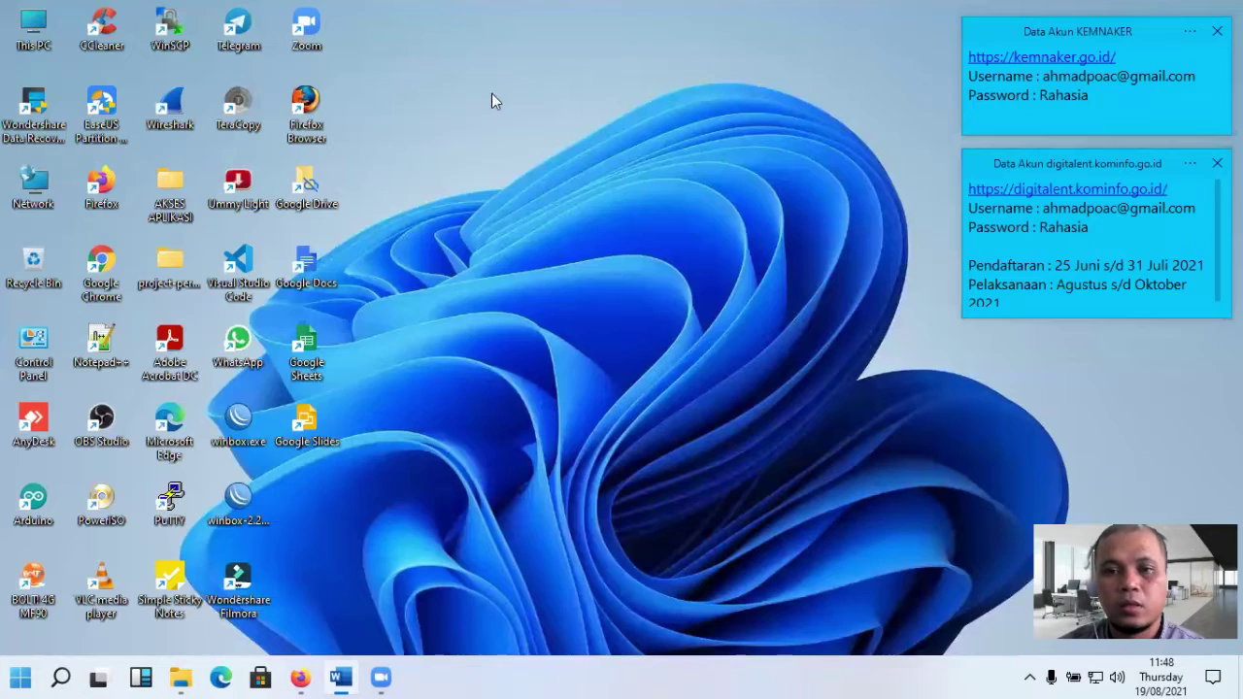
click(302, 677)
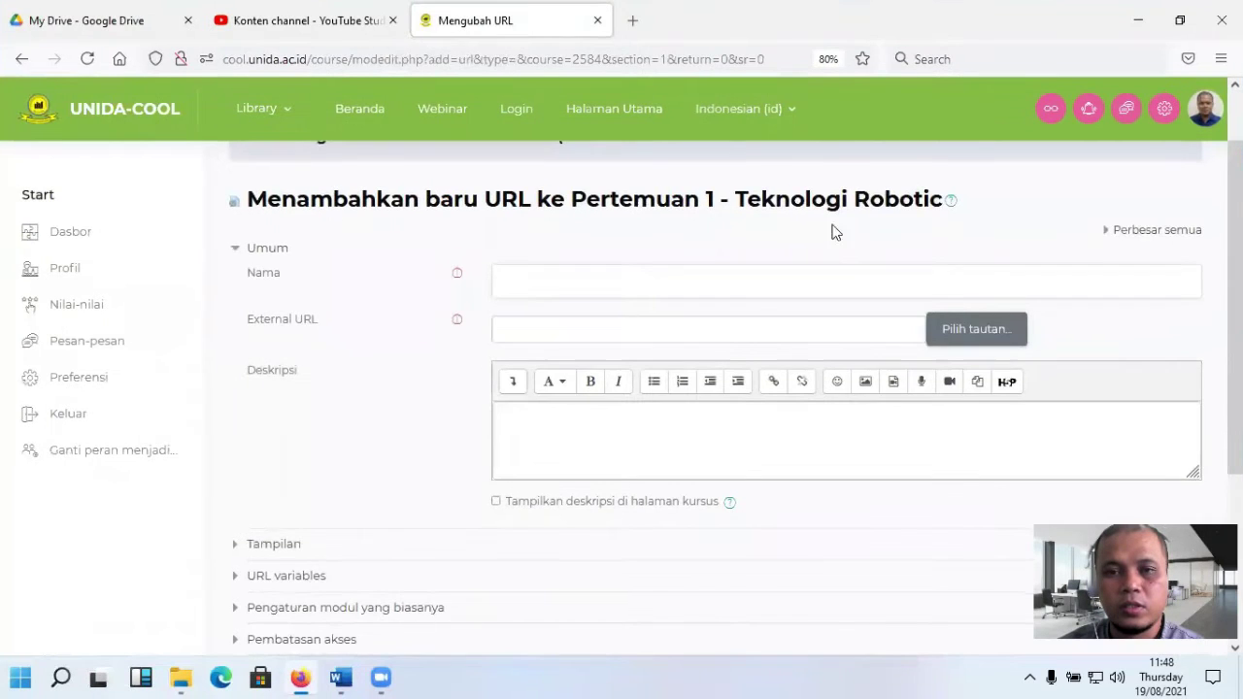
click(556, 280)
key(ctrl+v)
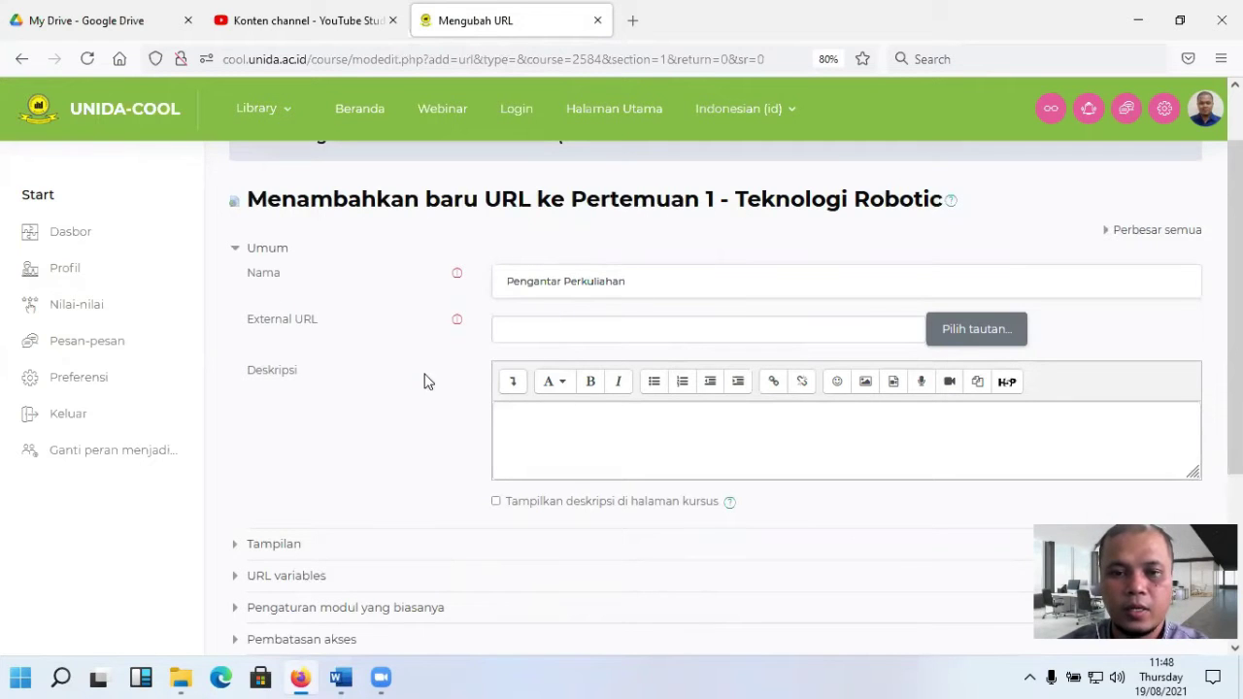
Step: Copy the sentence "Silakan terlebih dahulu simak video berikut" from the Word document into the URL resource's description
click(339, 679)
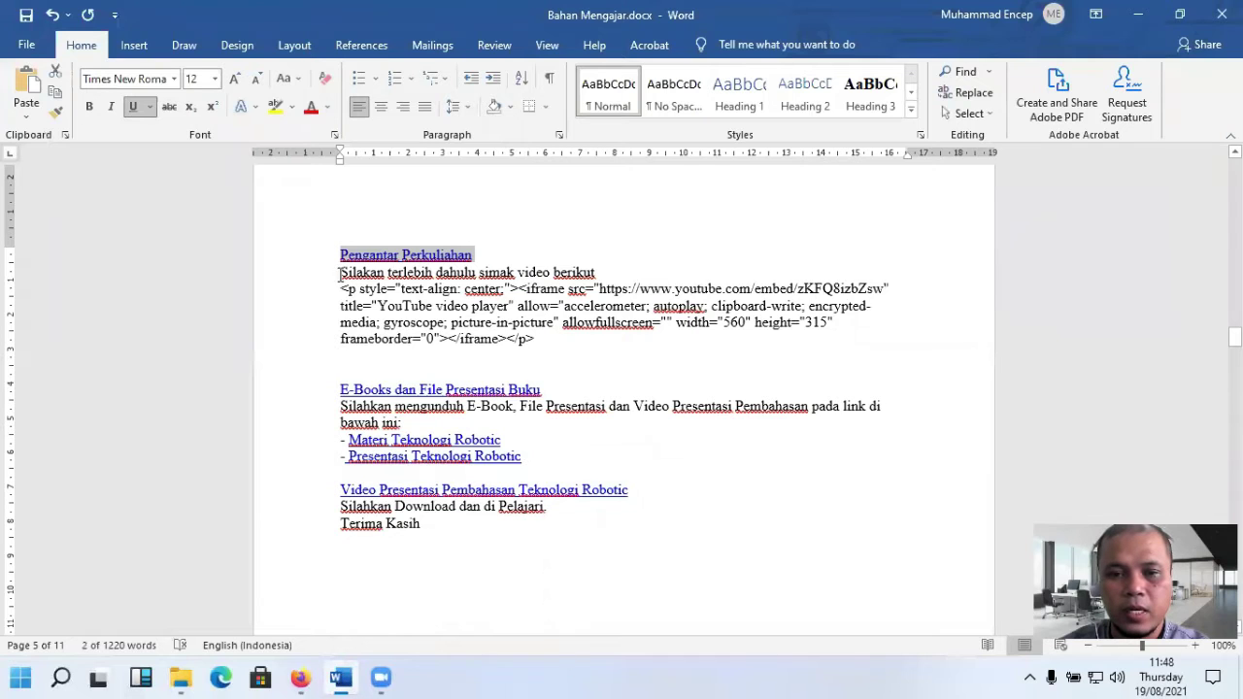
drag(342, 273, 599, 272)
key(ctrl+c)
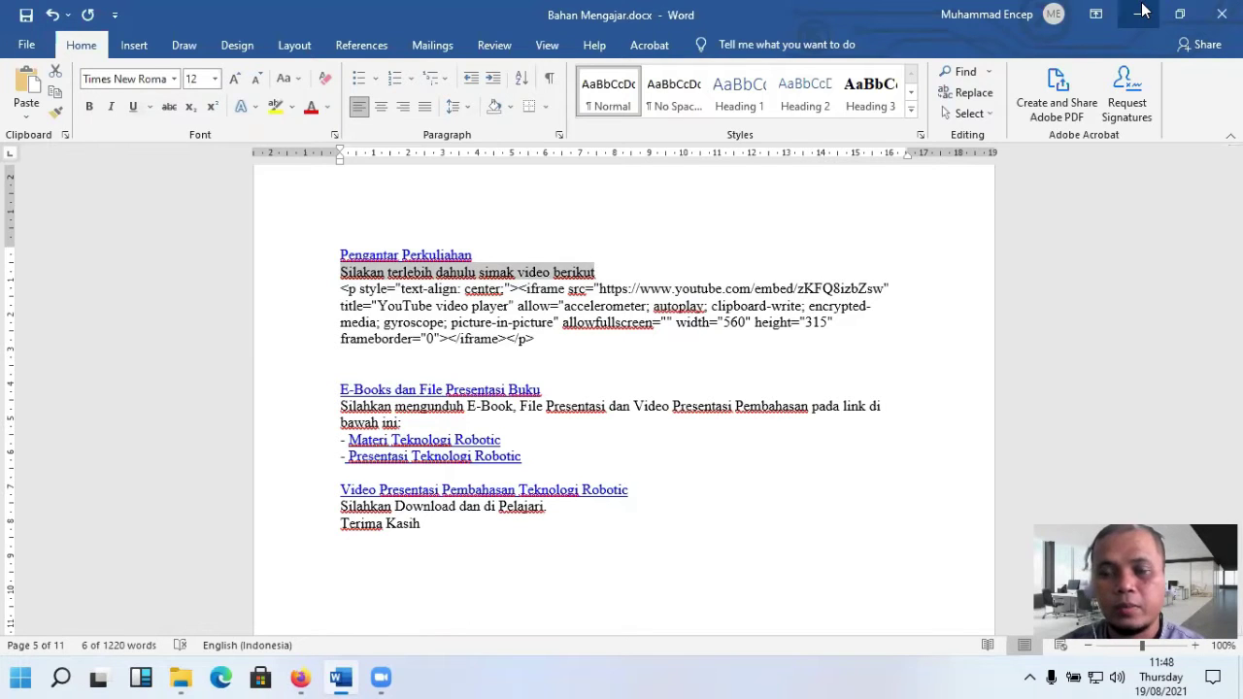
key(alt+Tab)
click(673, 452)
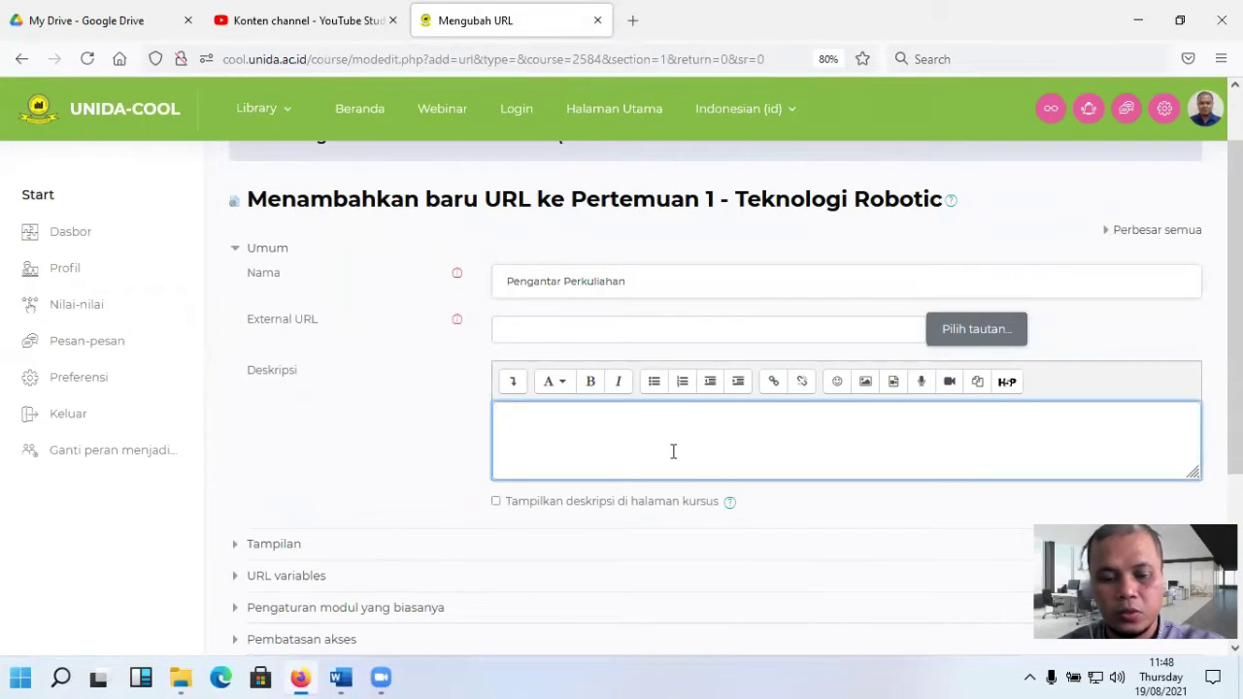
key(ctrl+v)
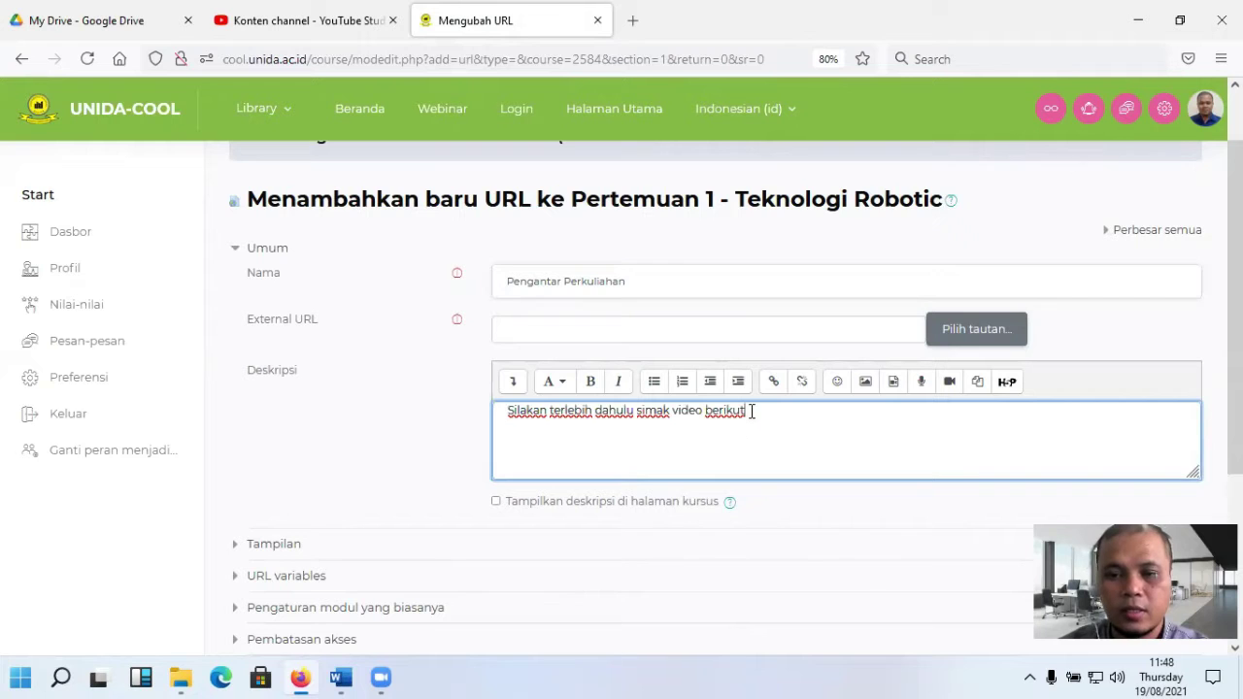
Step: Switch to YouTube Studio and look through the channel's uploaded videos for The Future Technology Chapter 3
click(320, 21)
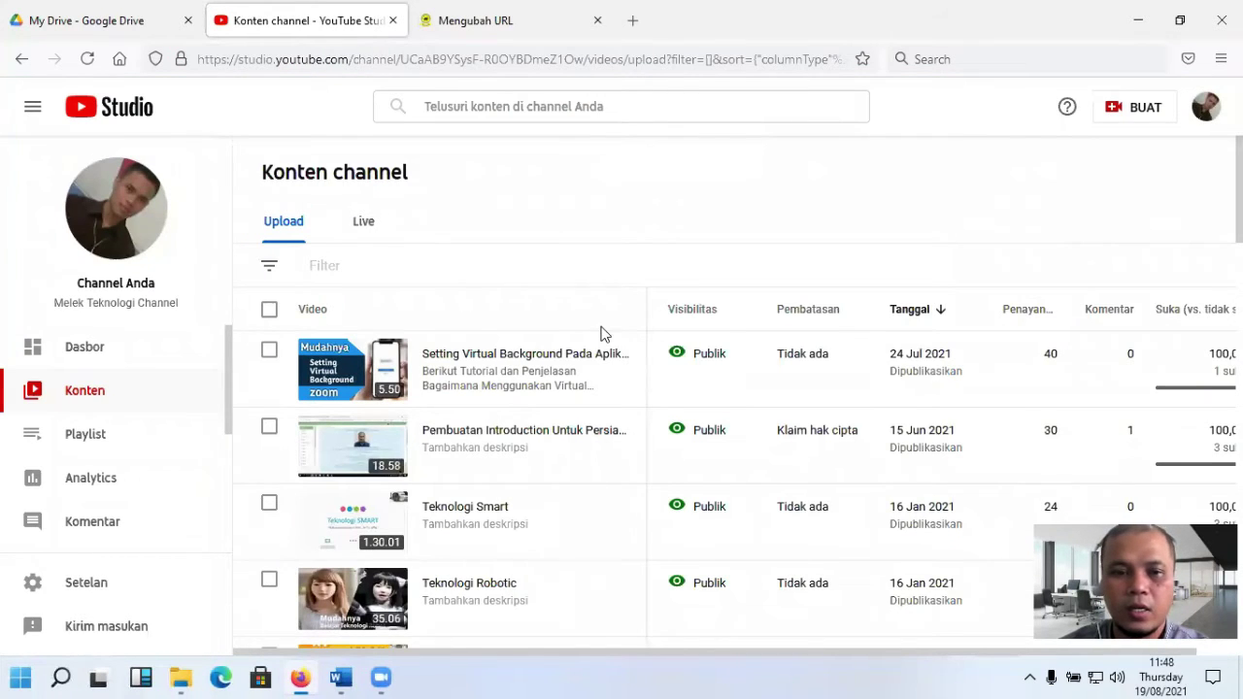
scroll(554, 389, down, 3)
scroll(553, 340, up, 3)
scroll(874, 408, down, 3)
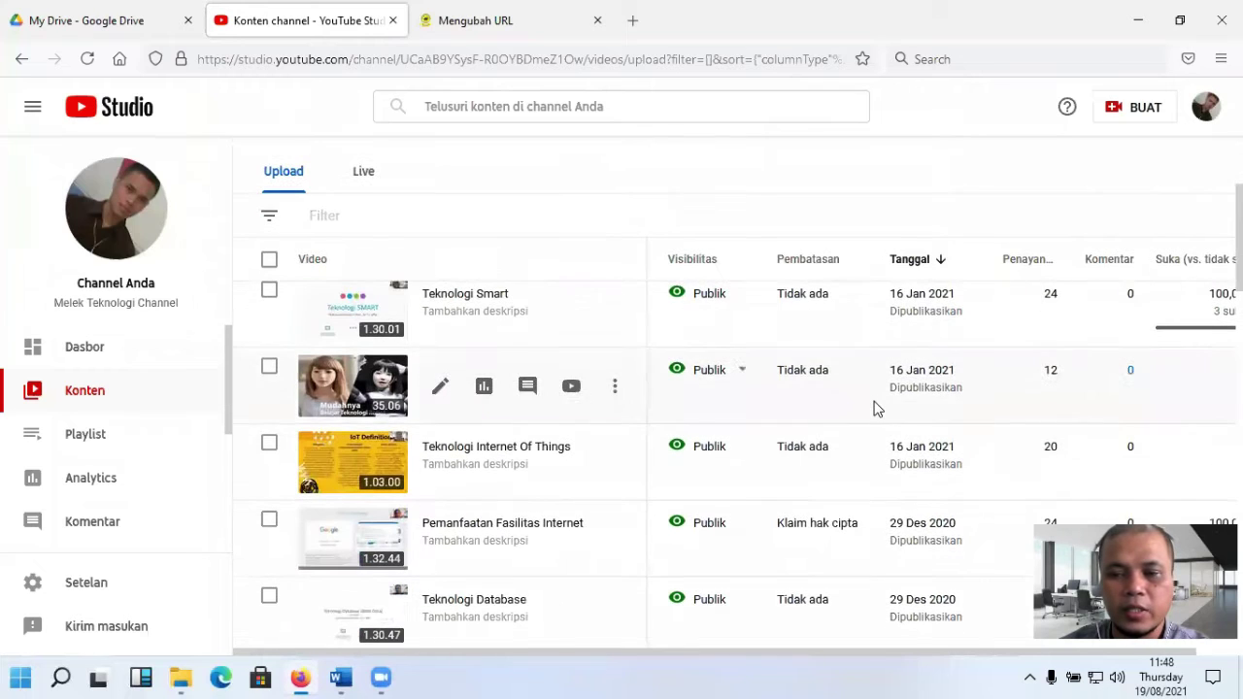
scroll(874, 408, down, 1)
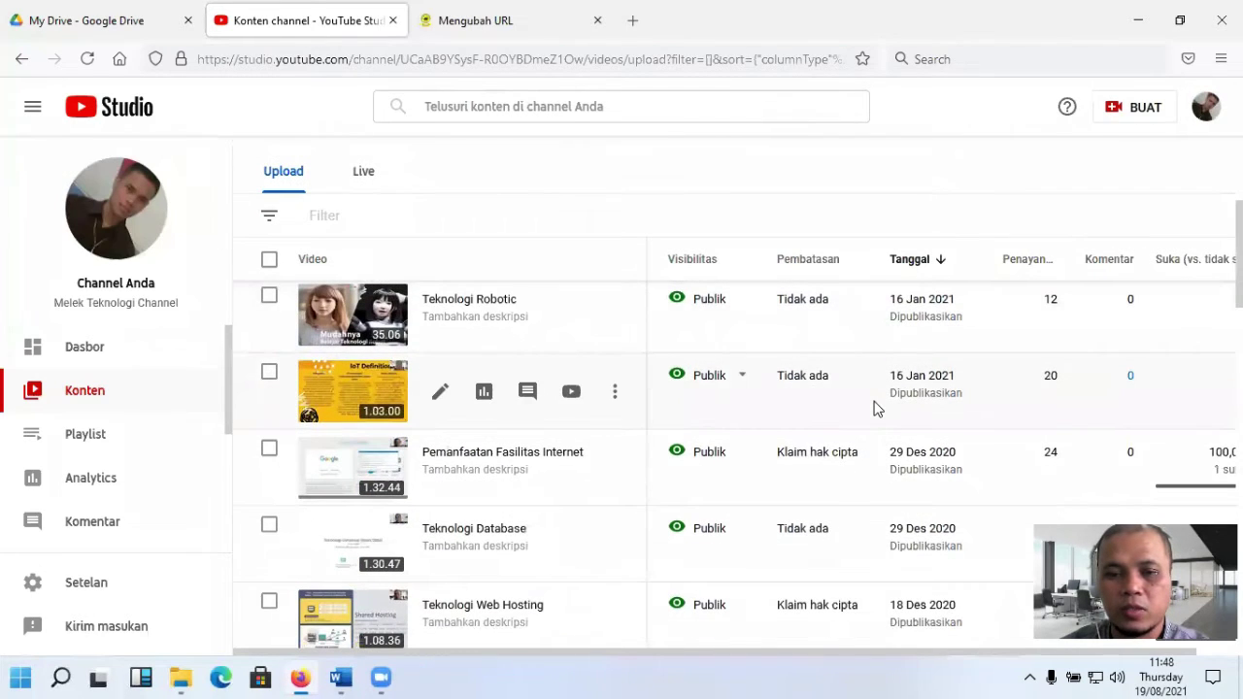
scroll(874, 408, up, 1)
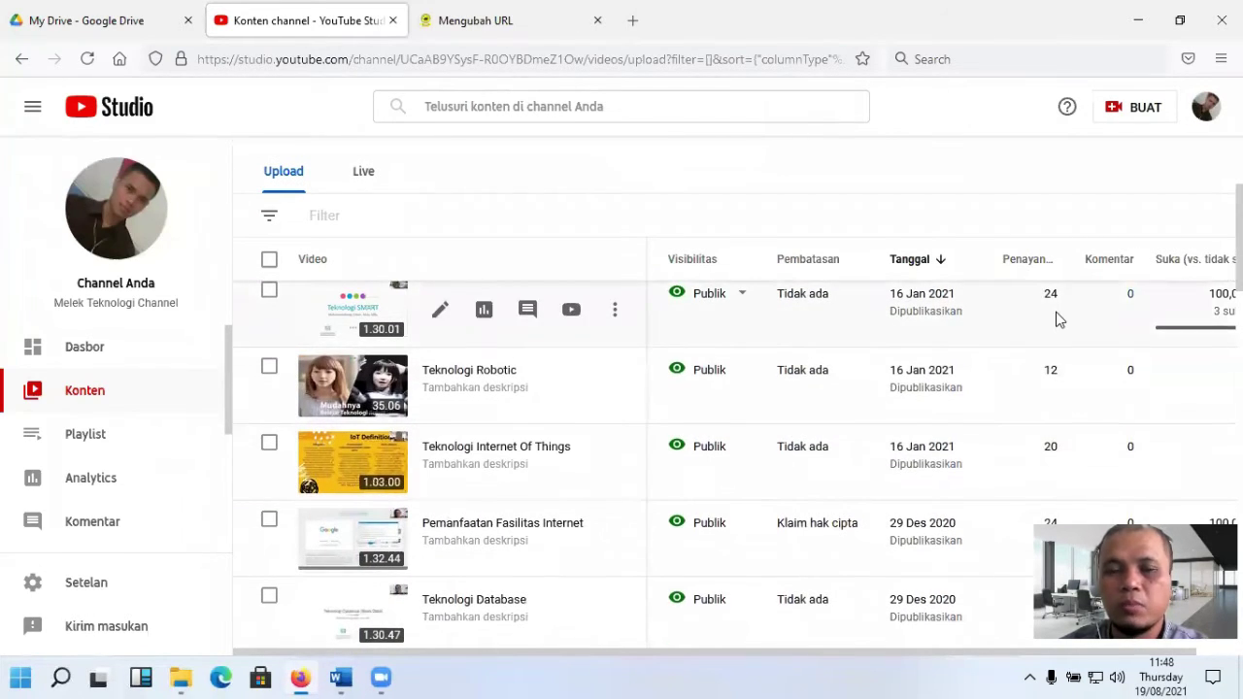
scroll(1059, 320, up, 2)
scroll(1059, 321, down, 2)
scroll(1059, 321, up, 2)
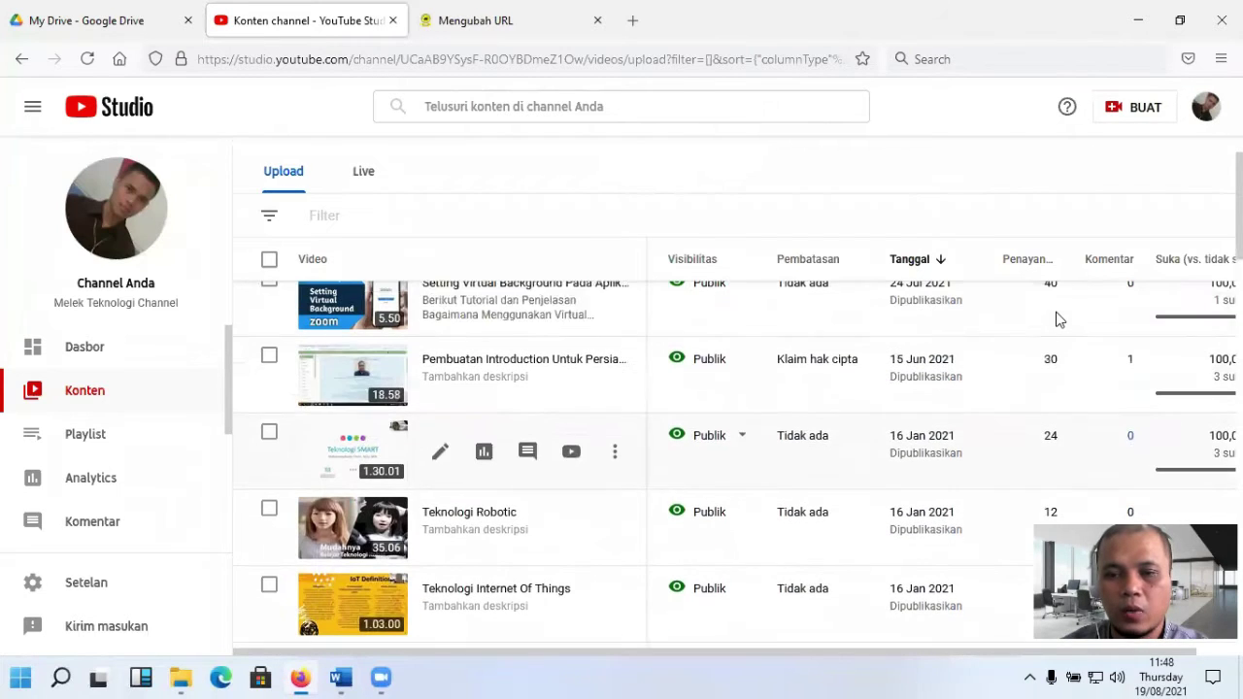
scroll(880, 289, down, 4)
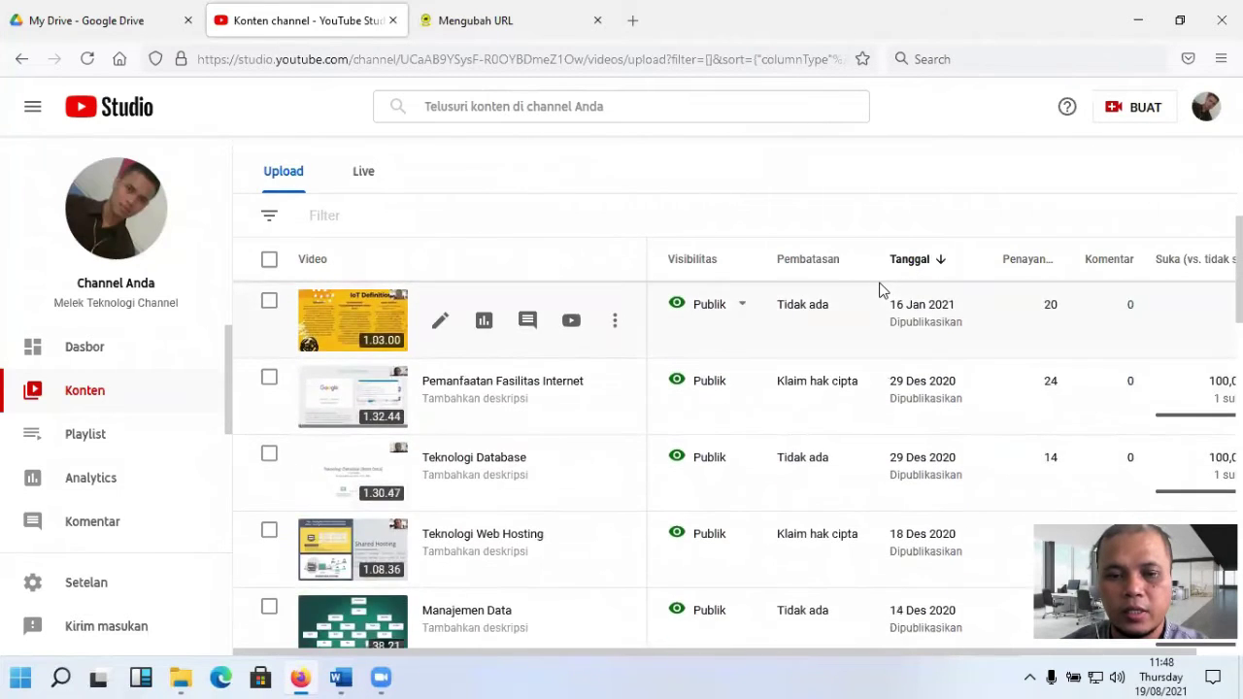
scroll(880, 290, down, 14)
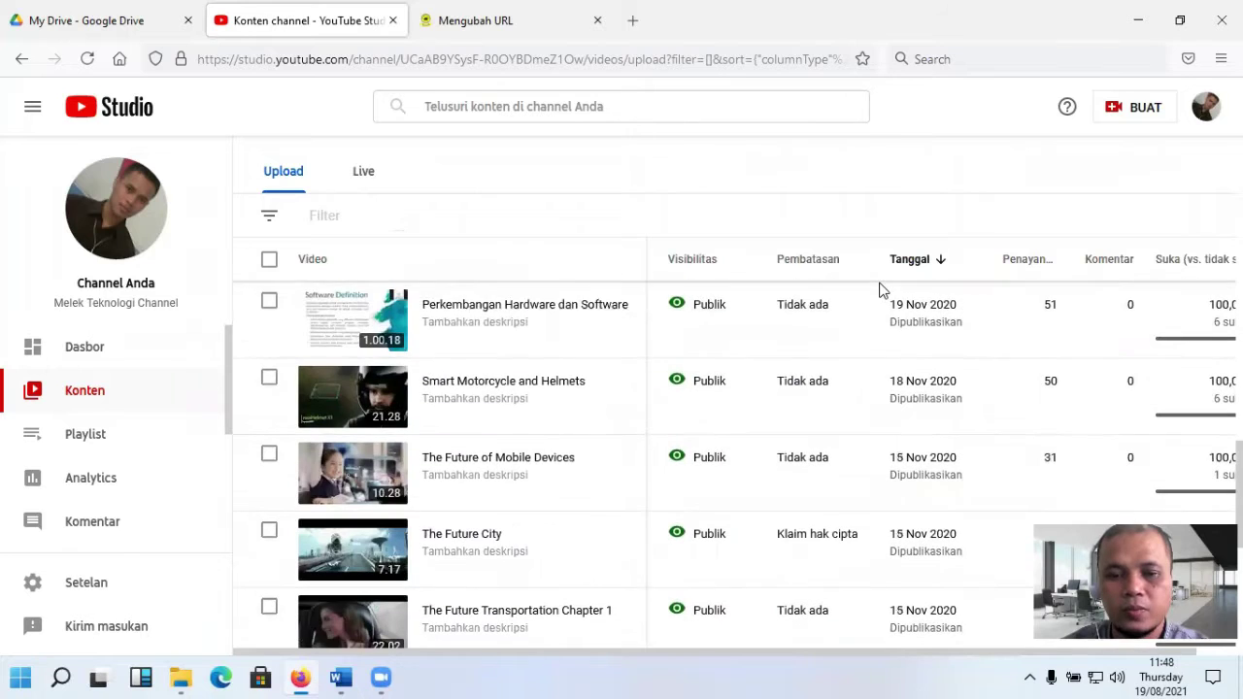
scroll(528, 453, down, 3)
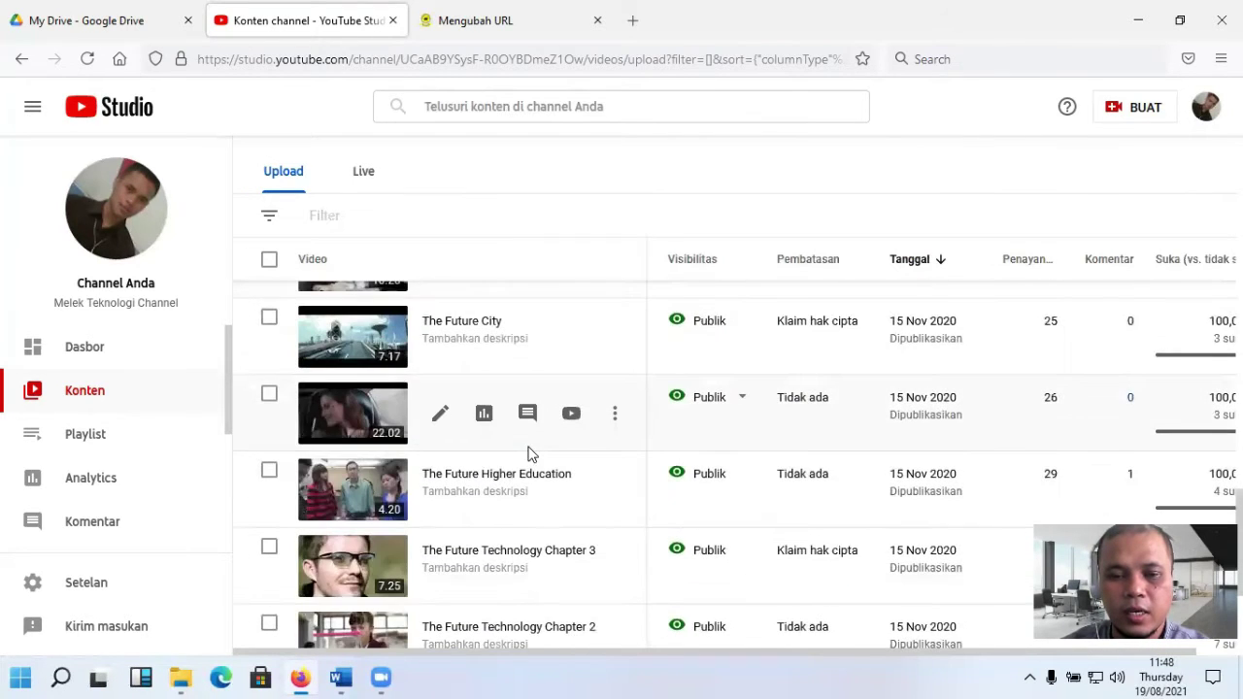
scroll(527, 453, down, 3)
scroll(527, 453, up, 4)
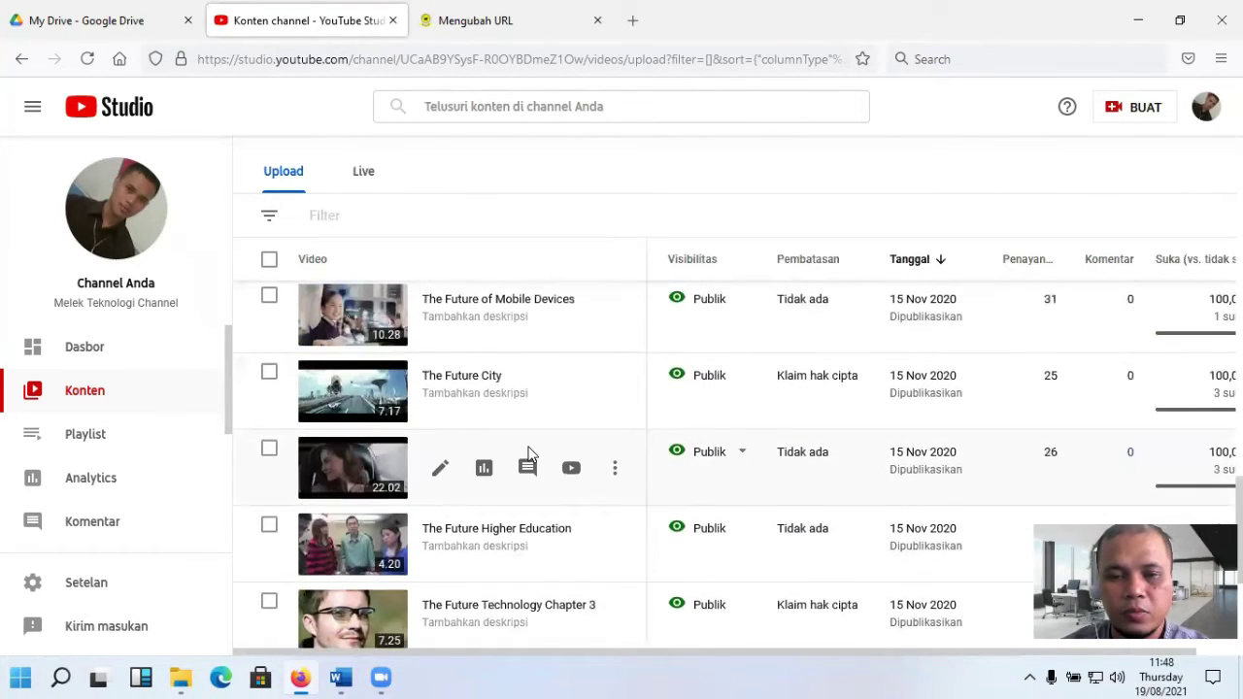
scroll(528, 453, up, 2)
scroll(527, 452, down, 2)
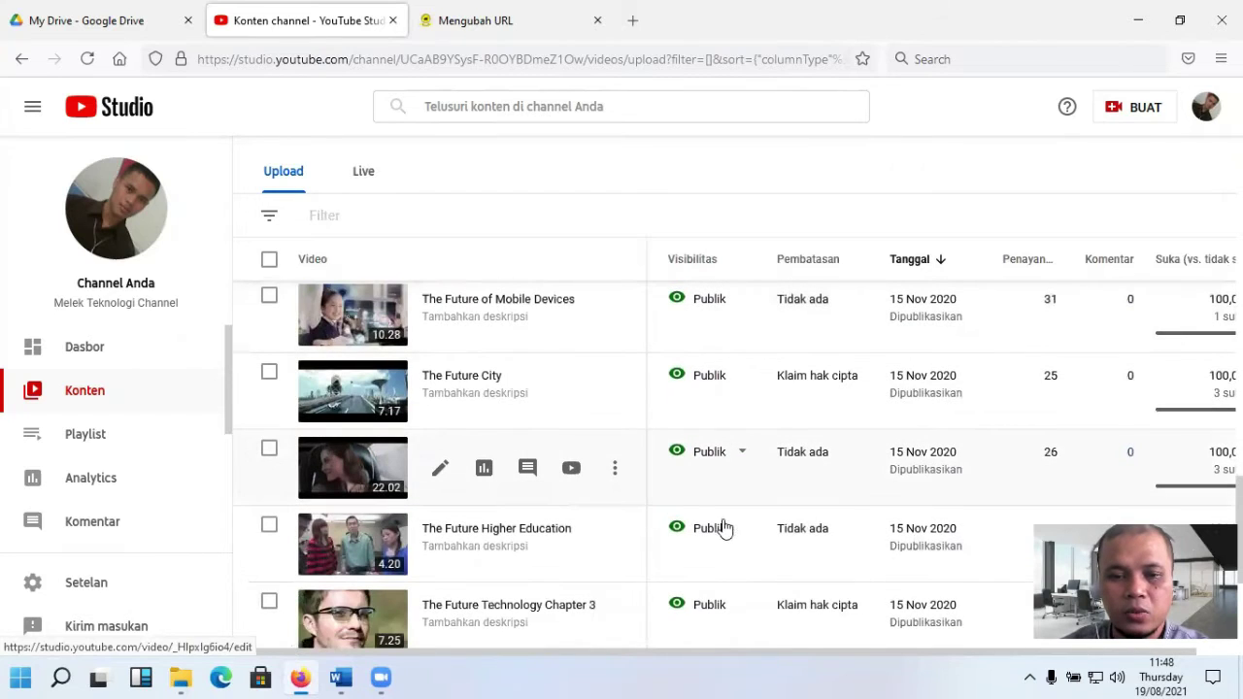
scroll(652, 533, down, 2)
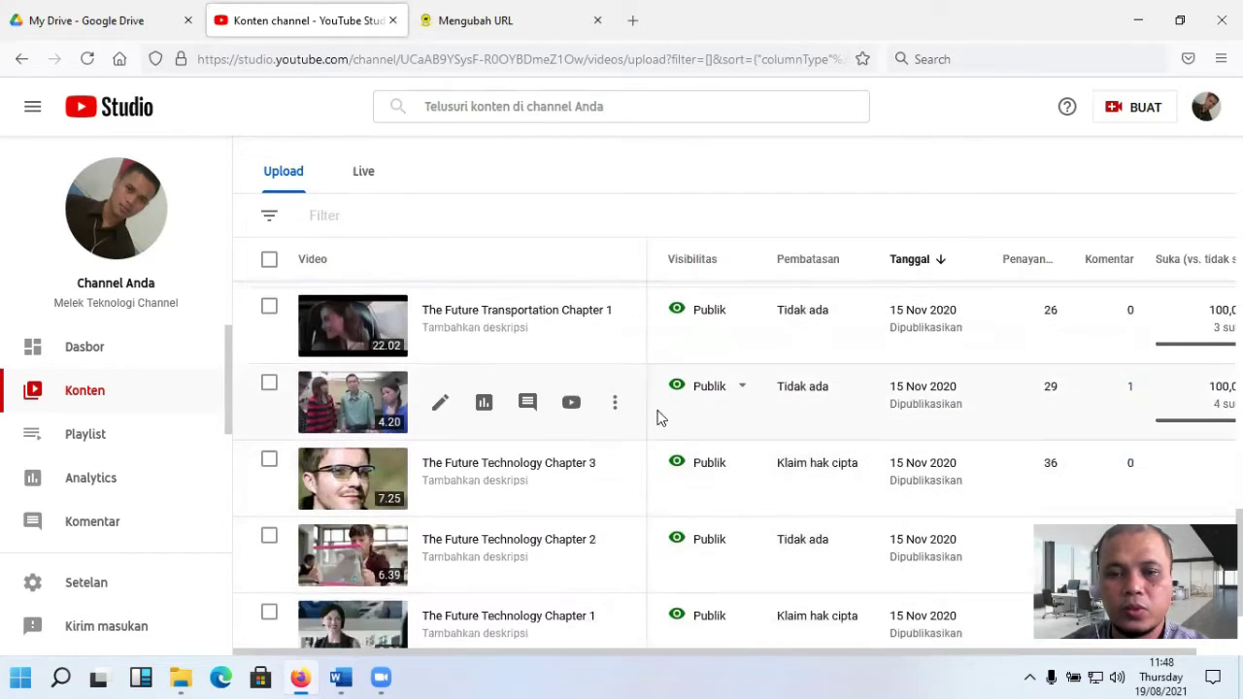
scroll(594, 585, down, 1)
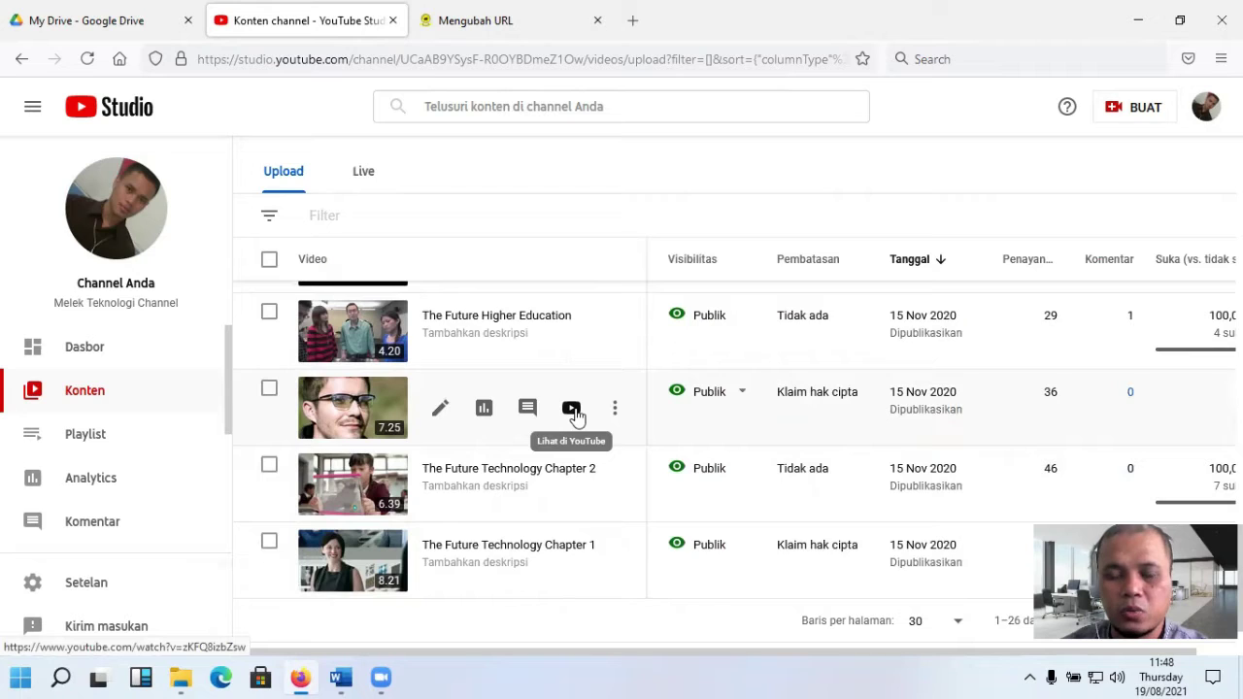
Step: Open The Future Technology Chapter 3 on YouTube and copy its web address into the URL resource's External URL field
click(572, 409)
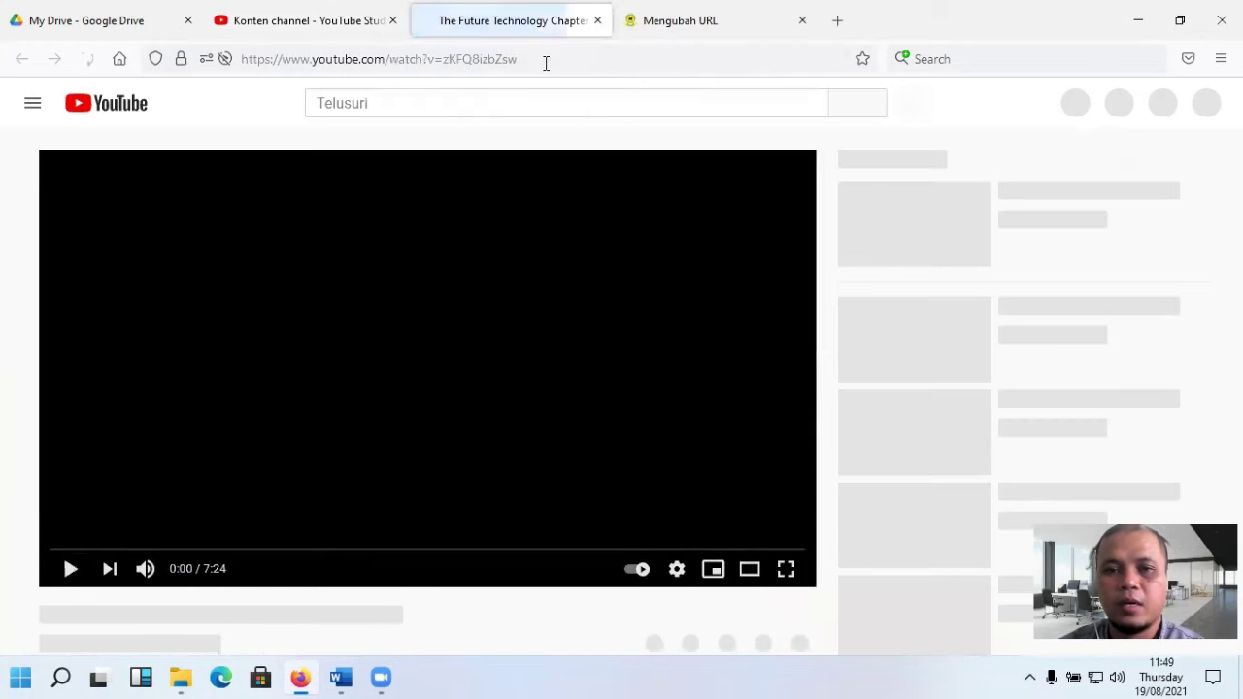
click(548, 61)
key(ctrl+c)
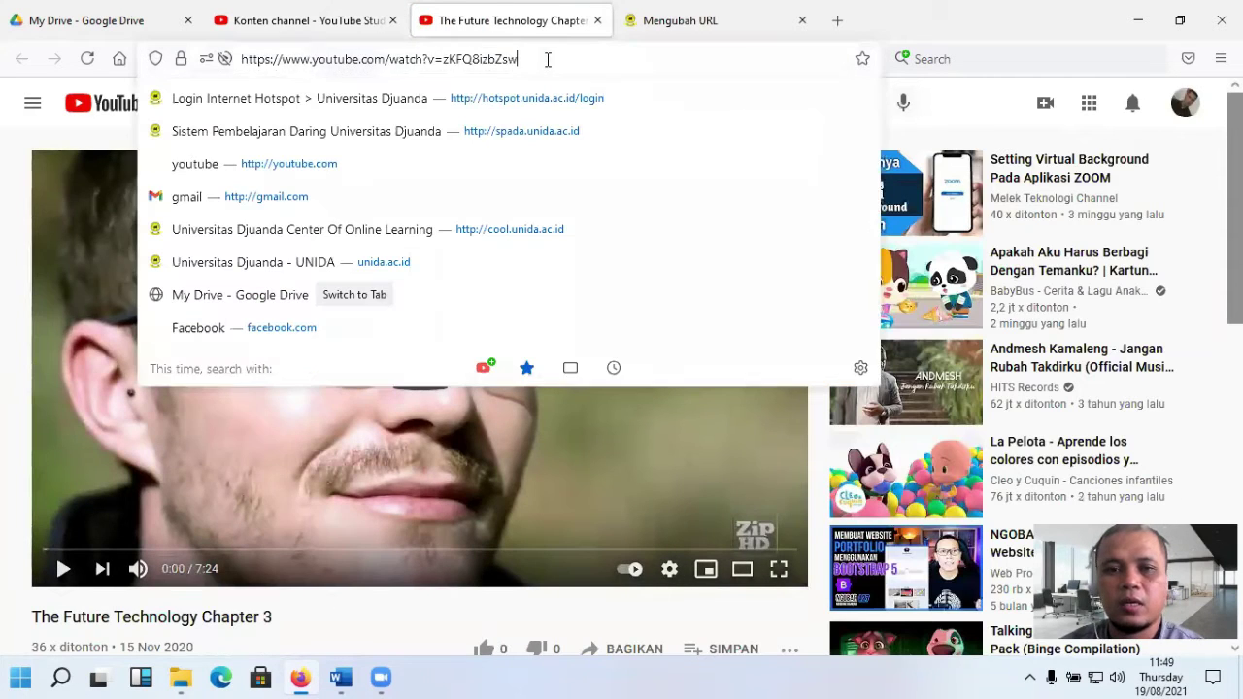
click(673, 19)
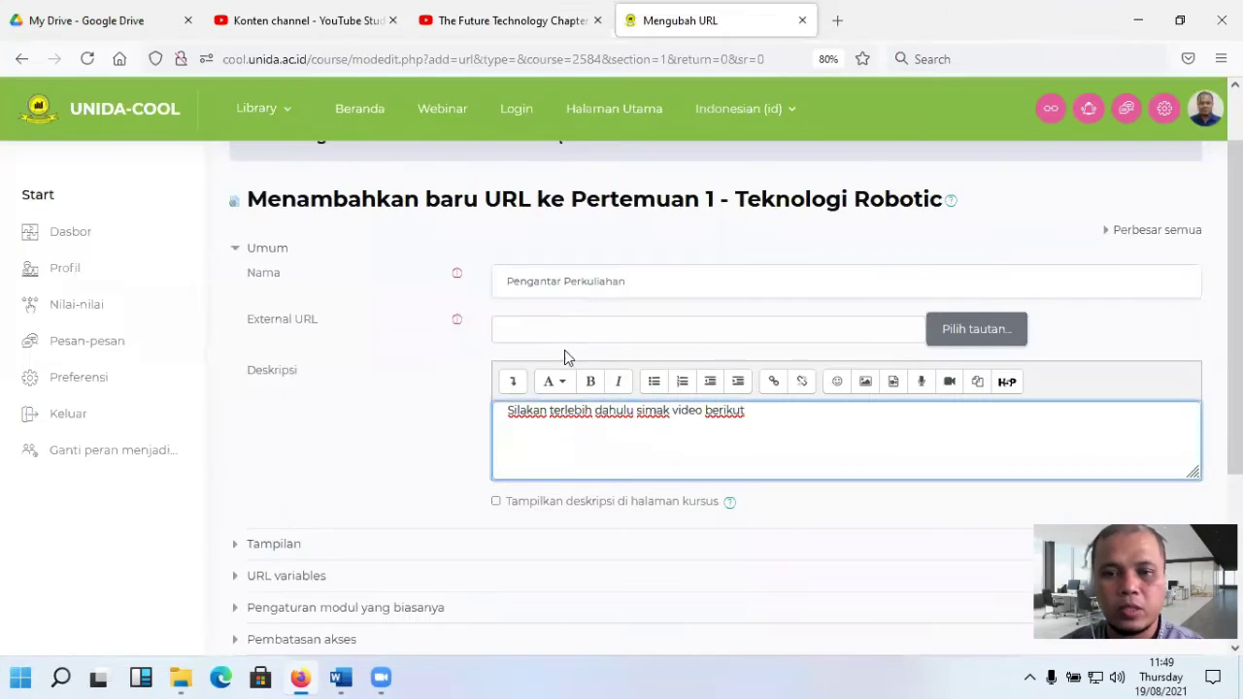
click(580, 330)
key(ctrl+v)
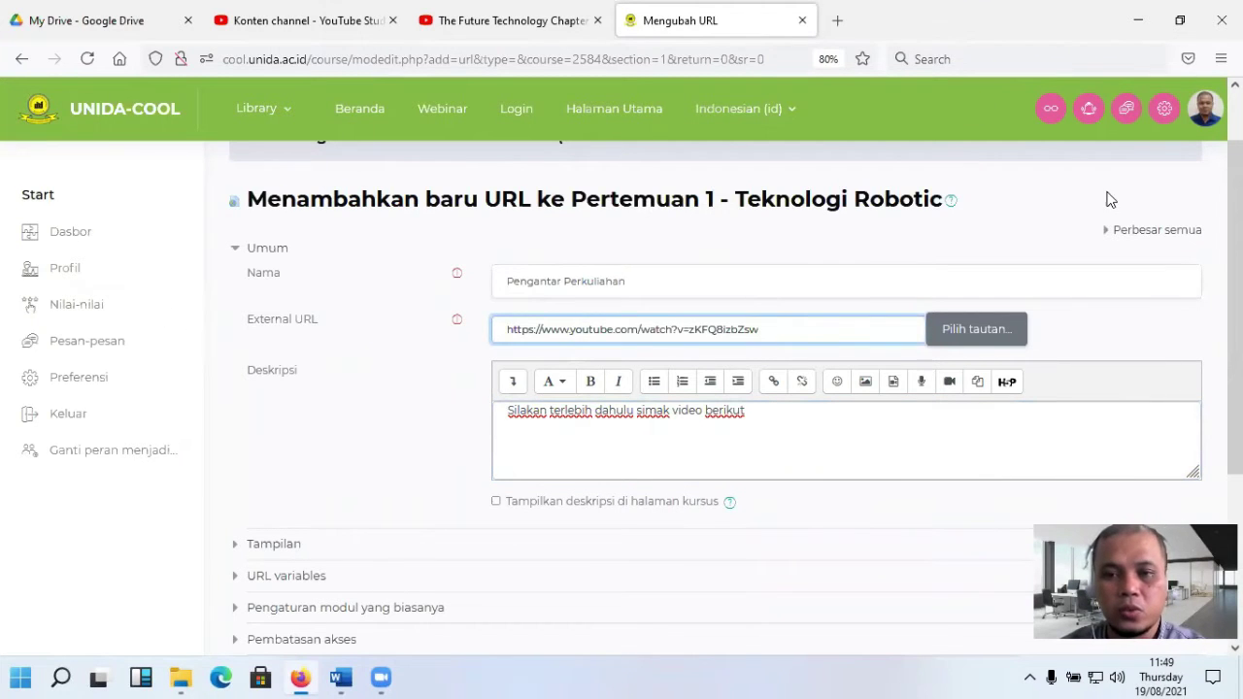
Step: Add a new line below the description text, copy the embed code of The Future Technology Chapter 3 from YouTube, and return to the URL form
click(762, 410)
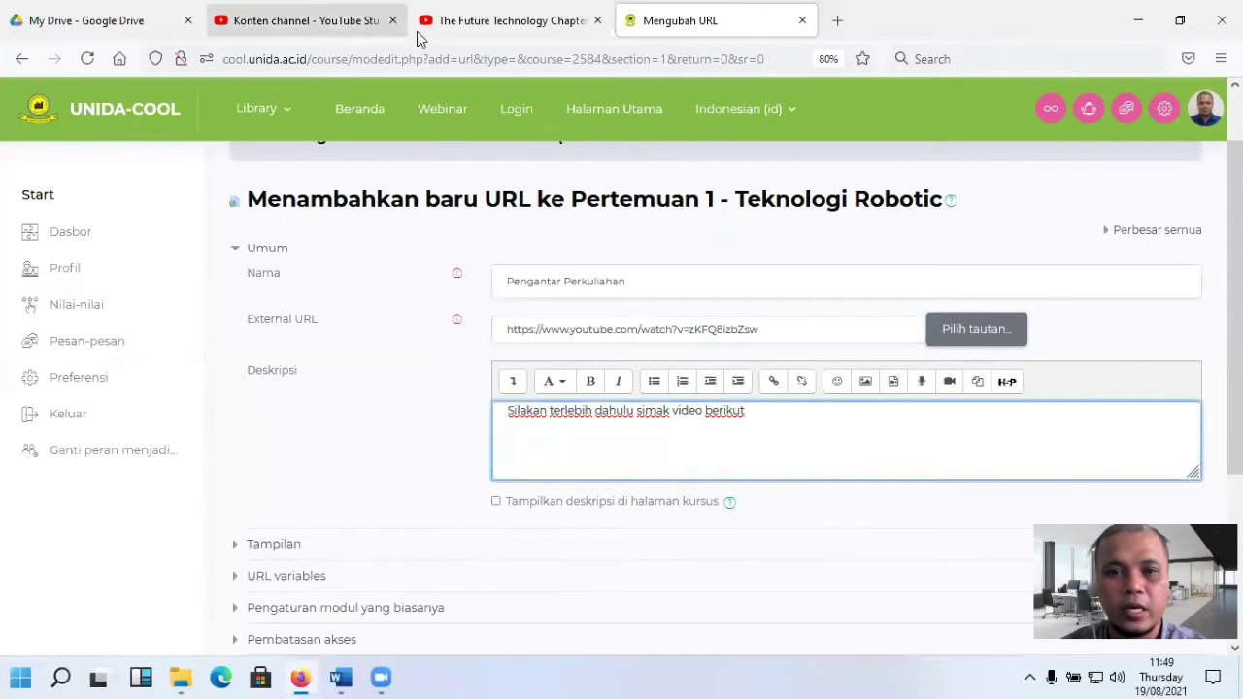
click(466, 27)
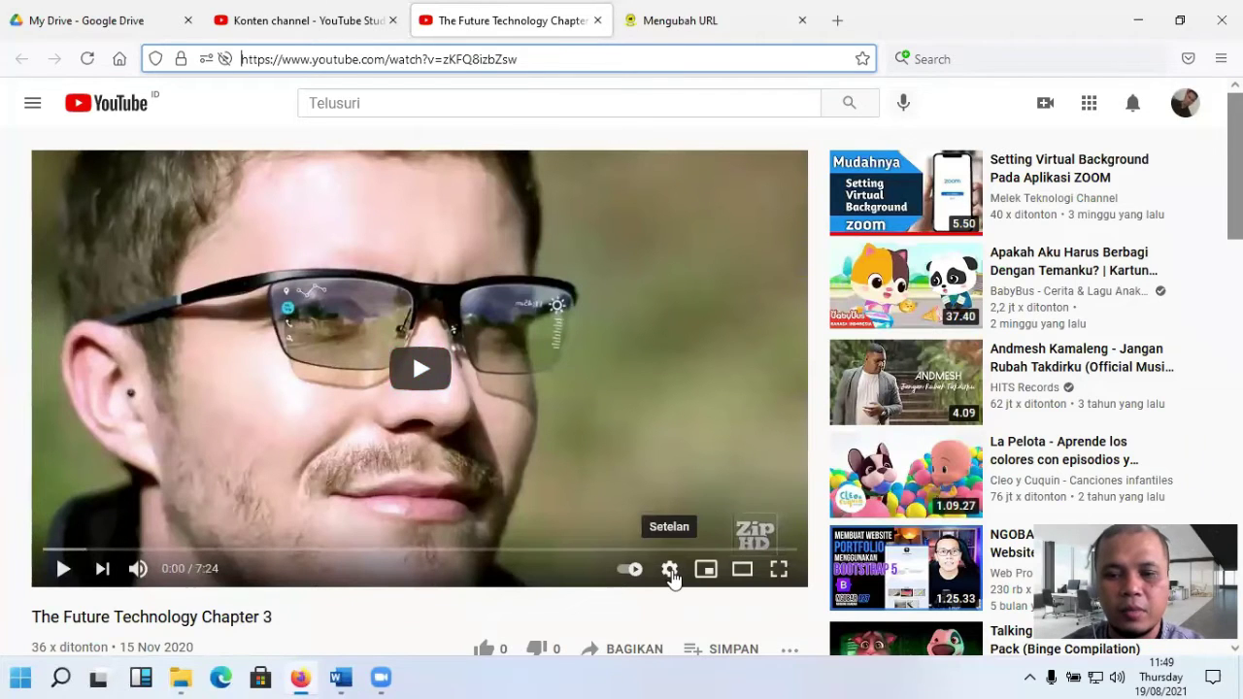
scroll(706, 539, down, 2)
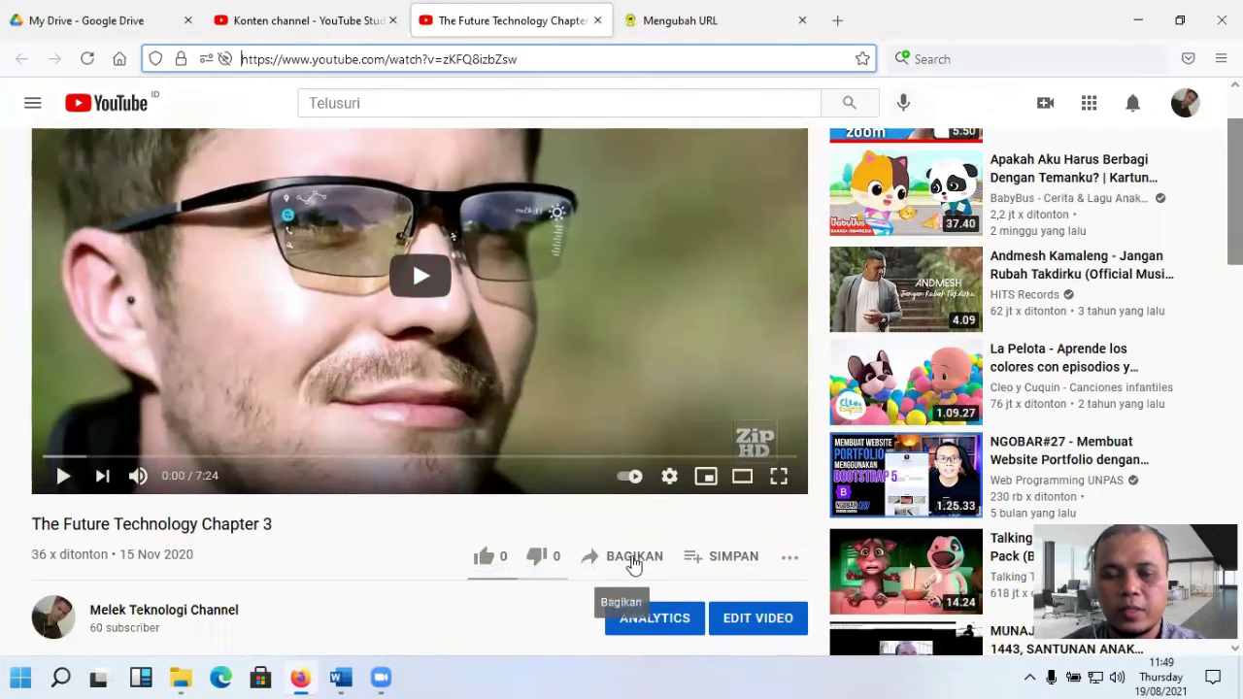
click(633, 559)
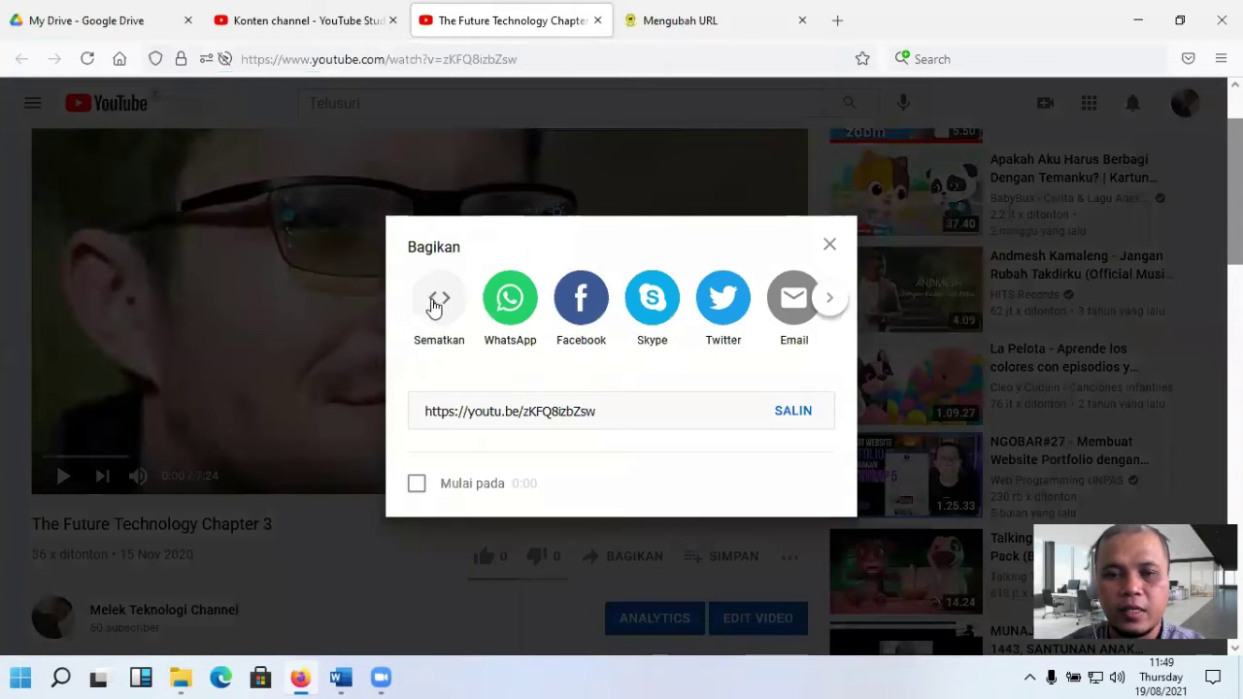
click(442, 306)
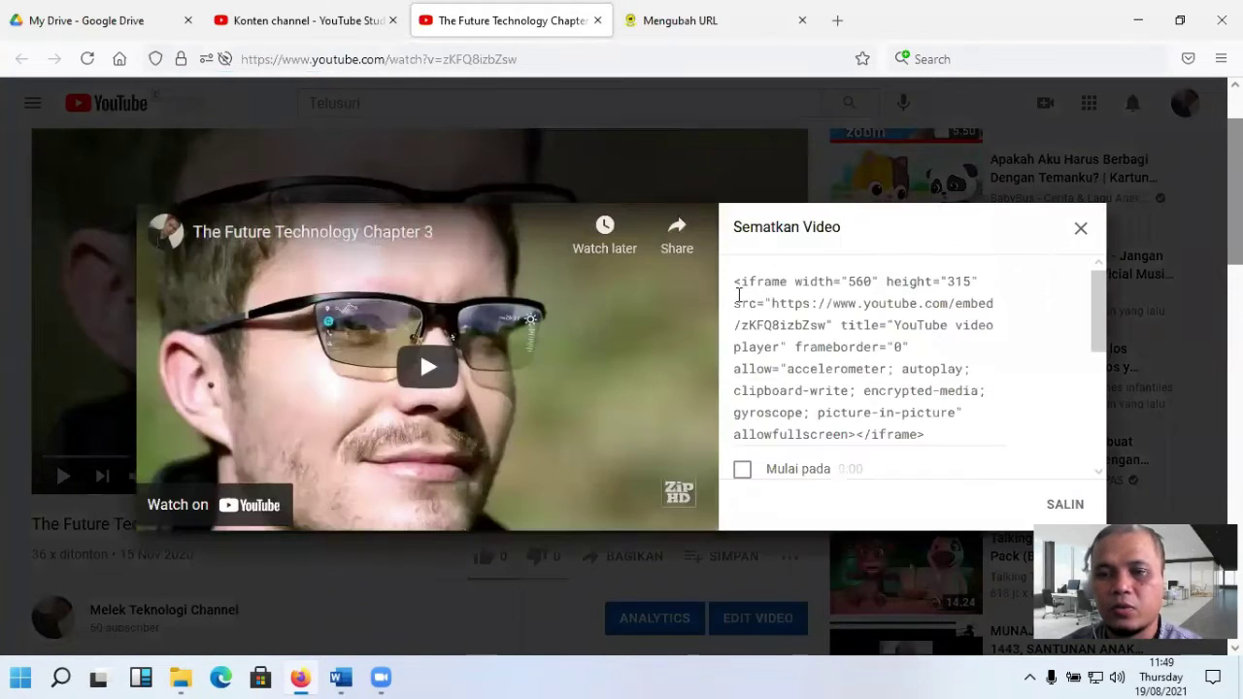
drag(737, 283, 1013, 516)
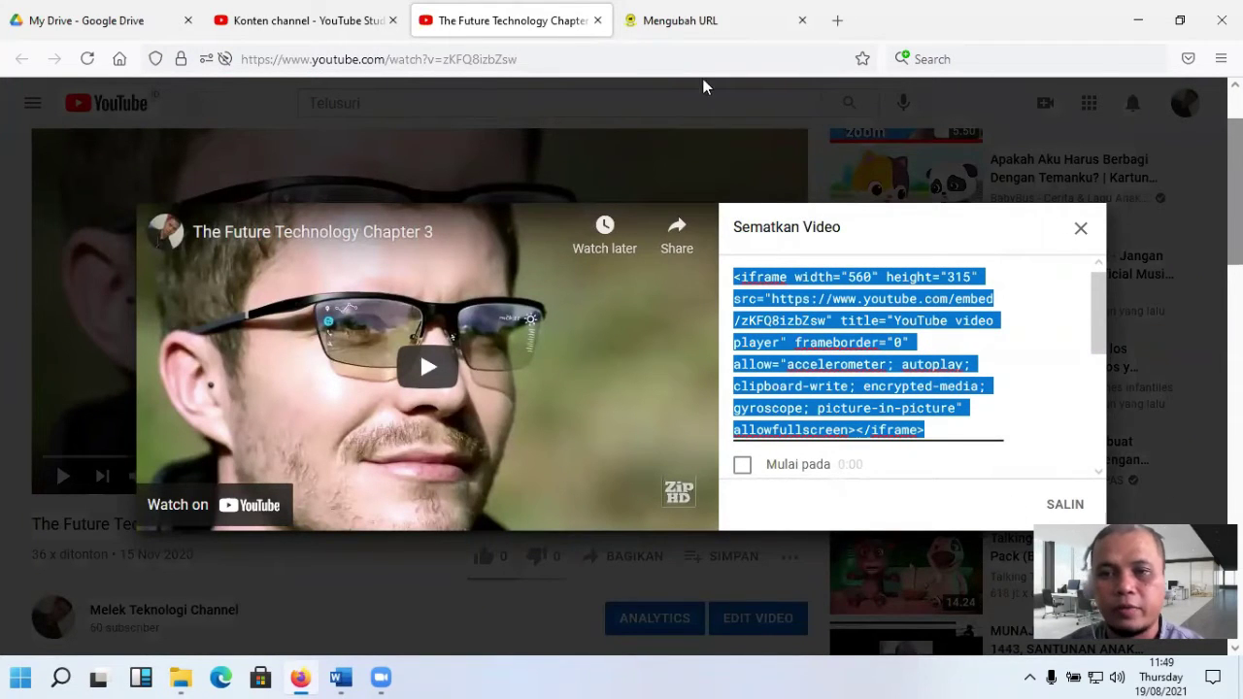
click(703, 24)
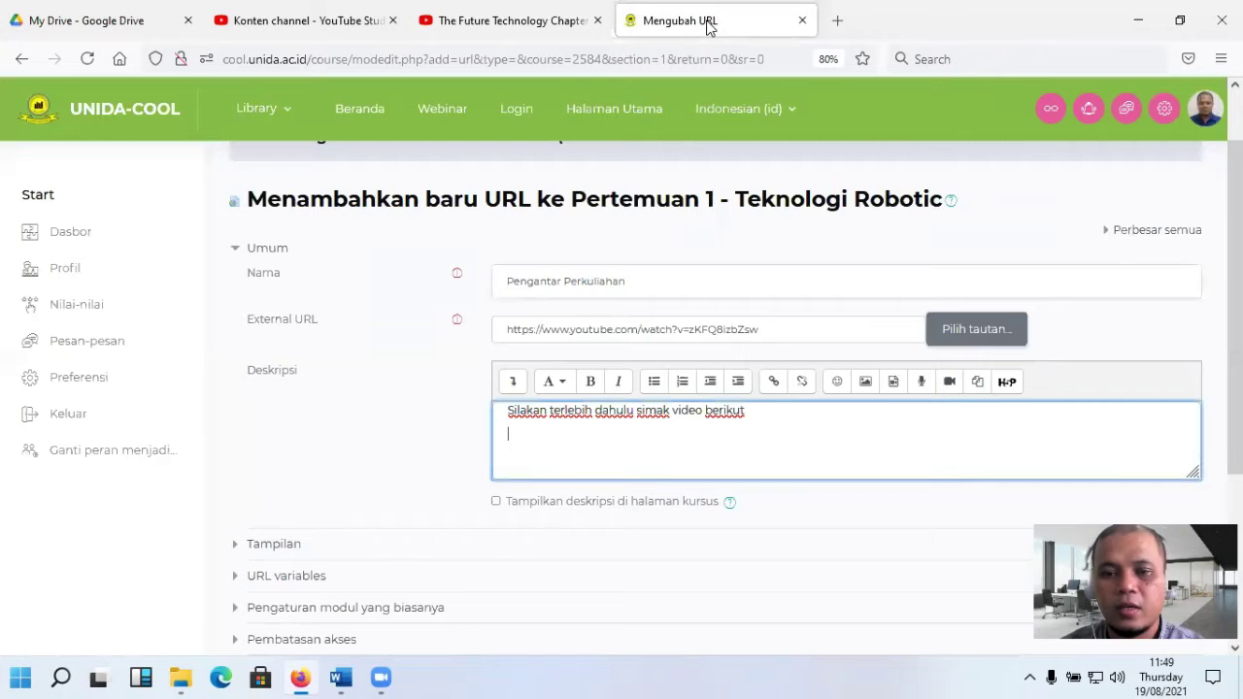
Step: Show the description editor's extra tools, copy the centred iframe paragraph under Pengantar Perkuliahan in the Word document, and return to Firefox
click(513, 380)
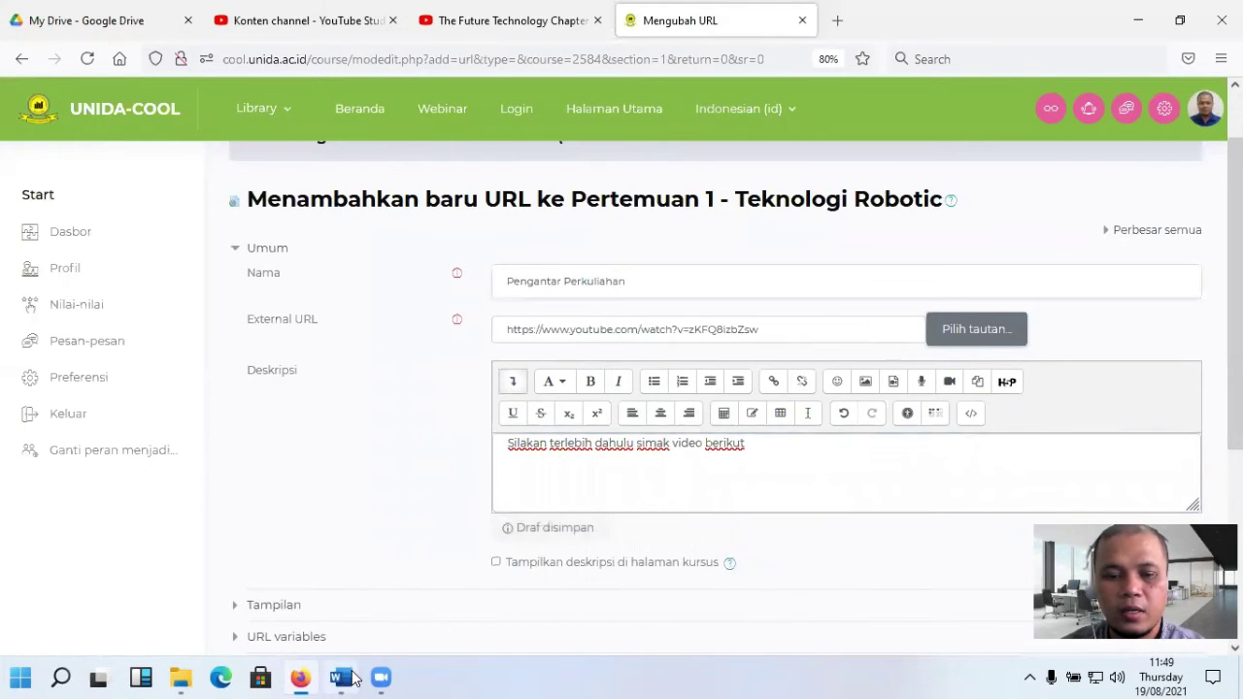
click(342, 677)
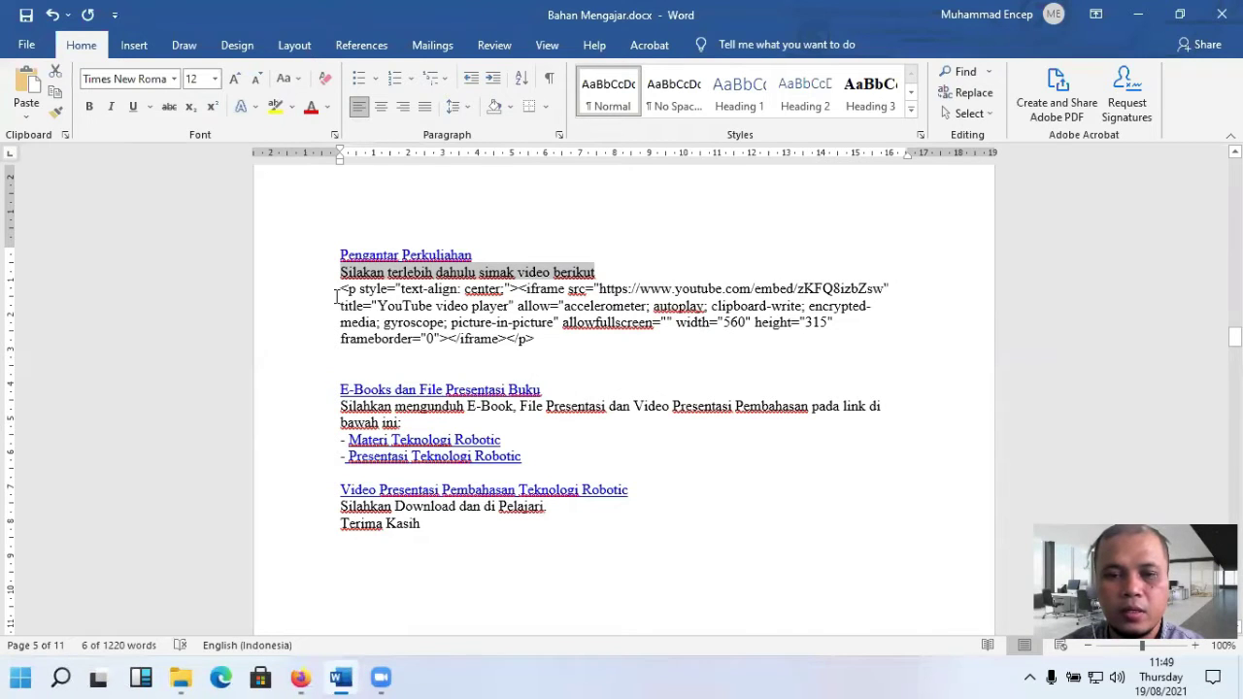
drag(337, 296, 534, 339)
key(ctrl+c)
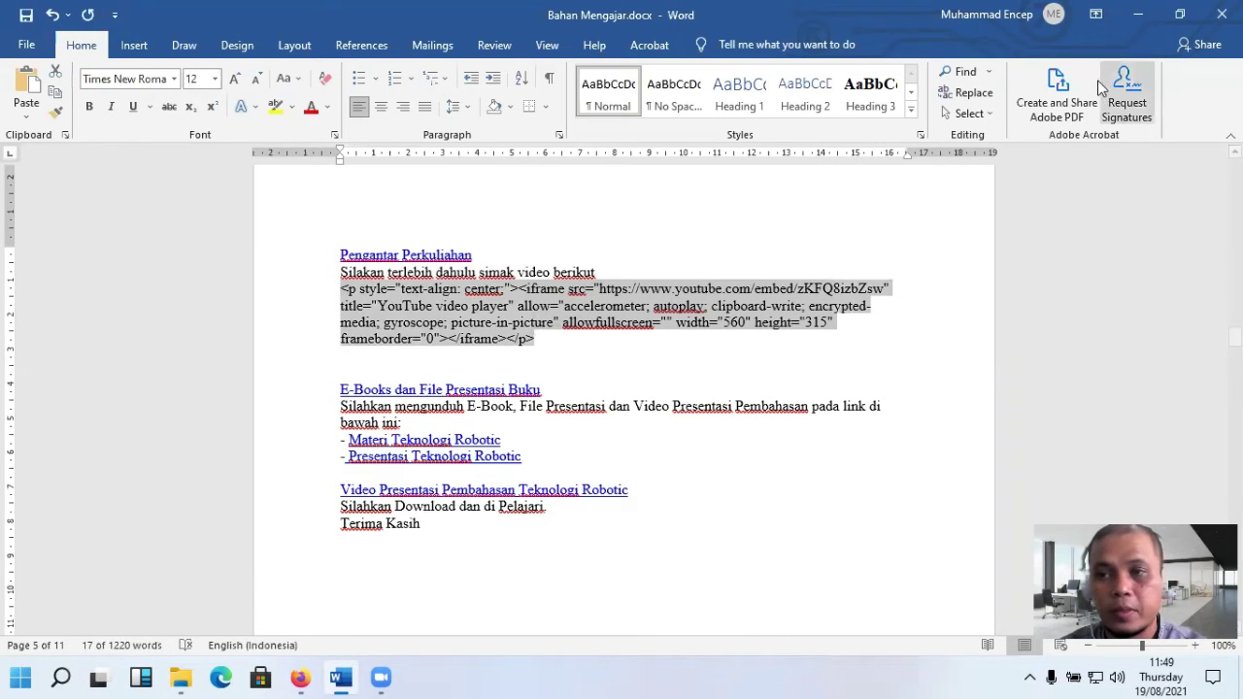
click(1139, 13)
Step: Switch the description to HTML source and paste the centred iframe code on a new line after the last paragraph
click(528, 477)
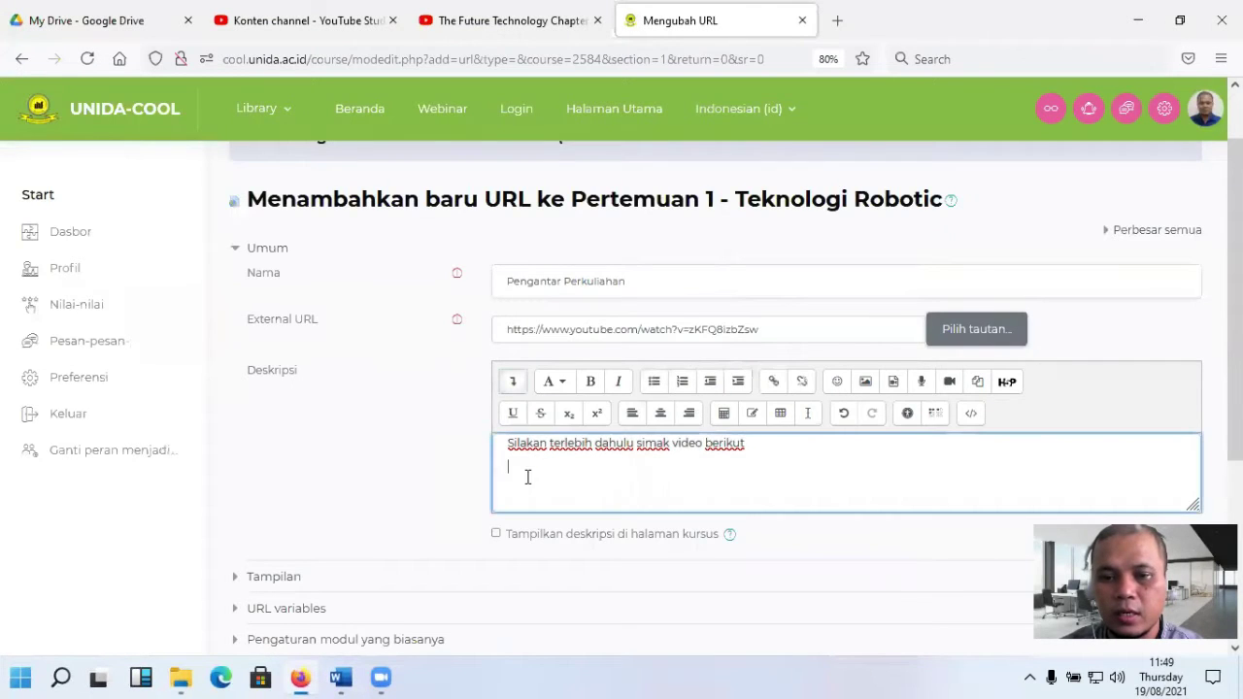
click(972, 421)
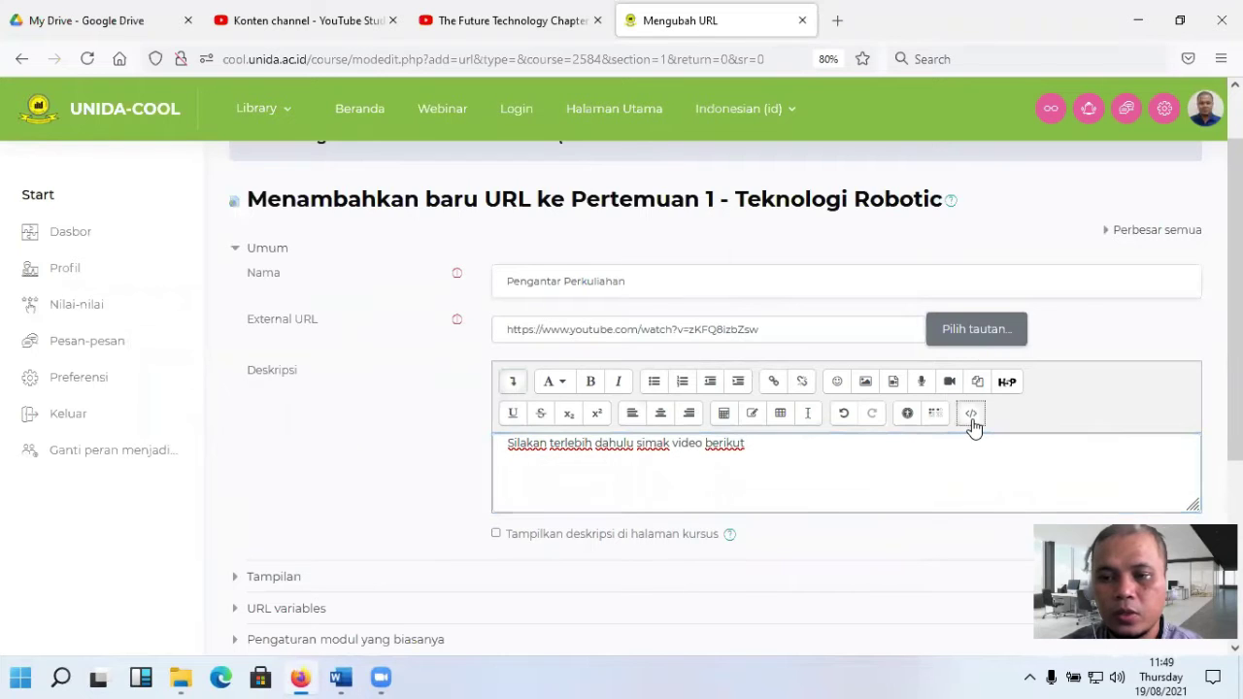
scroll(850, 427, down, 3)
click(831, 254)
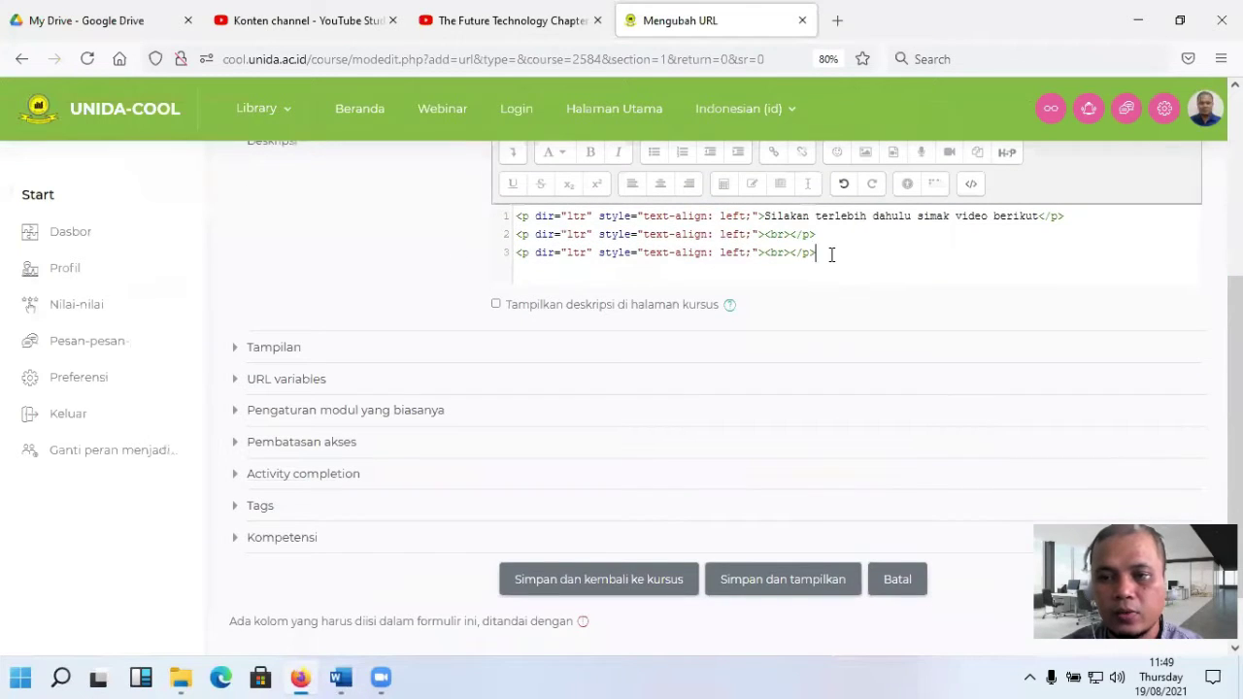
key(Return)
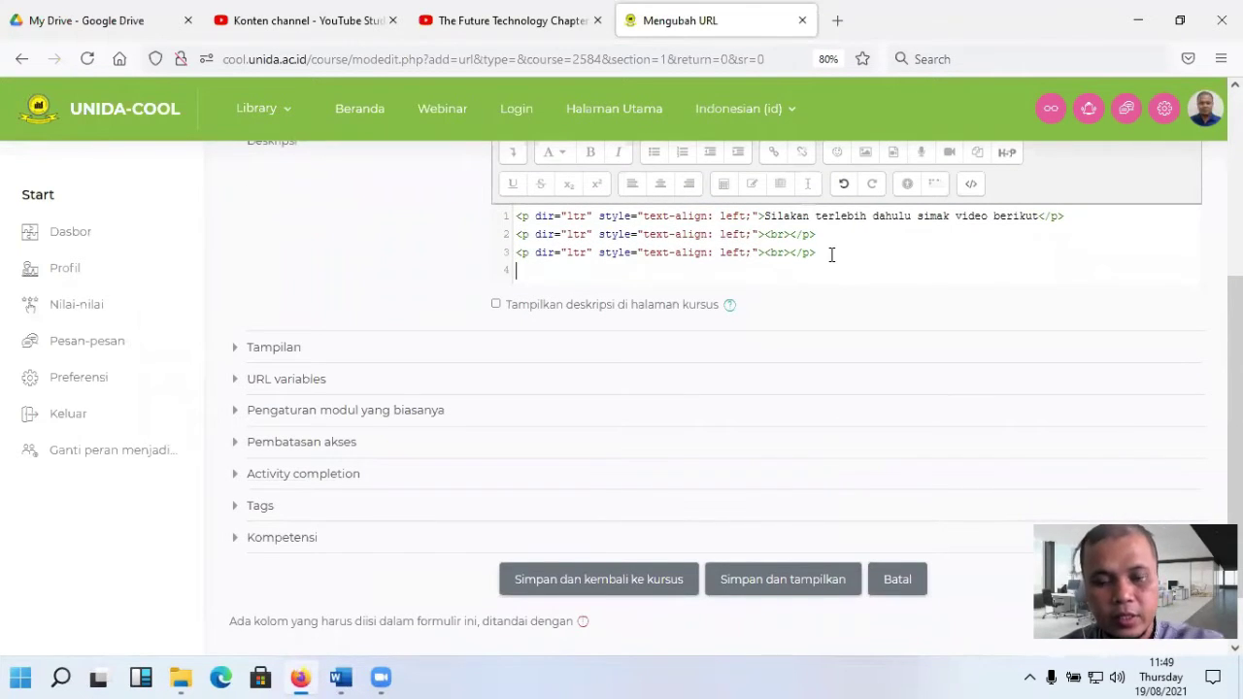
key(ctrl+v)
Step: Replace the iframe element inside the centred paragraph with the embed code copied from the YouTube video, keeping the surrounding paragraph tags
click(515, 19)
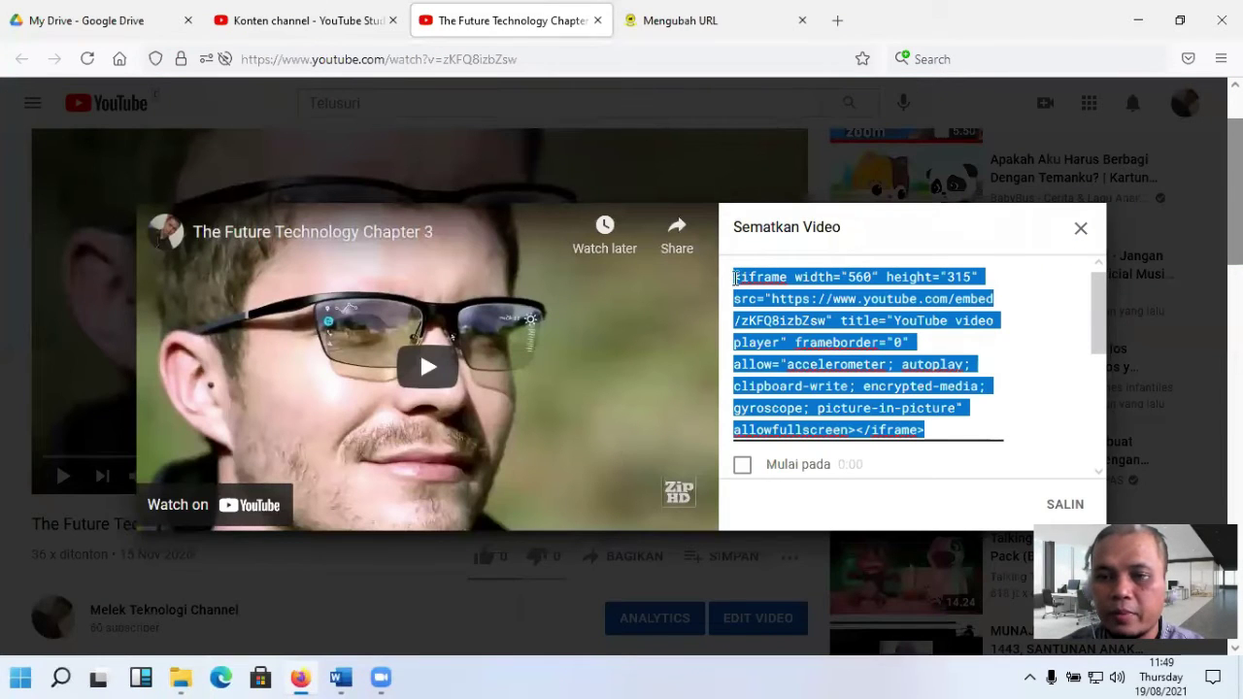
click(736, 278)
drag(736, 278, 929, 429)
click(680, 20)
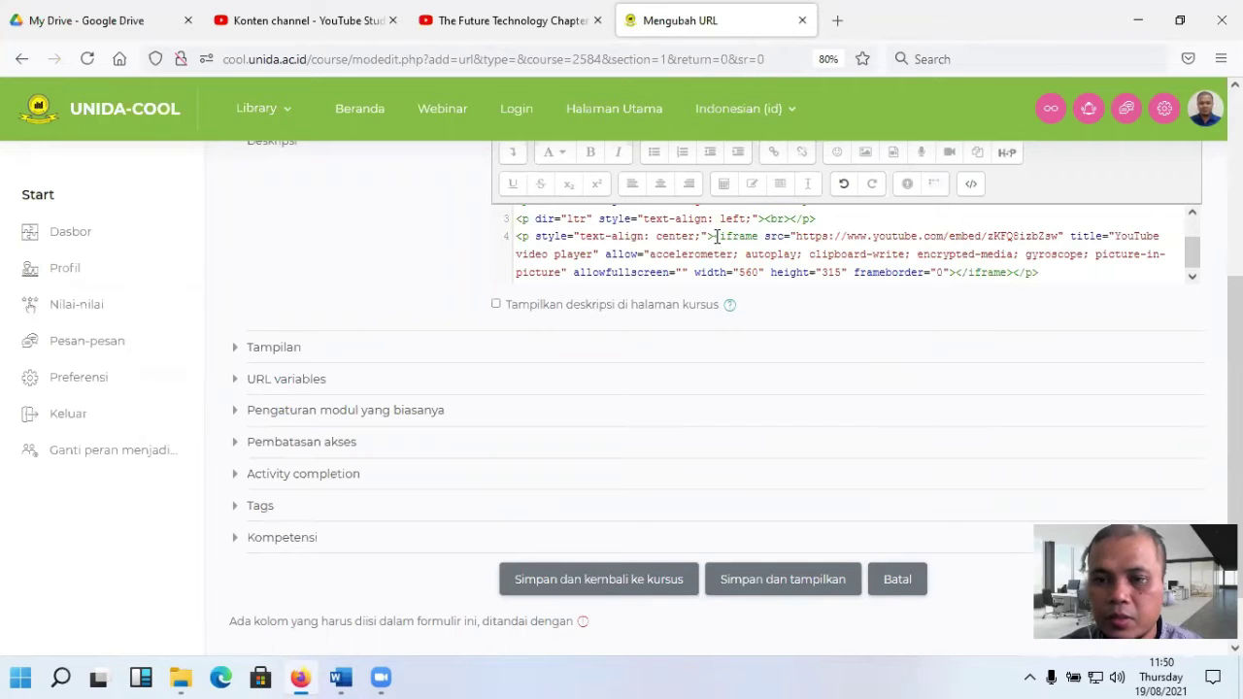
drag(716, 236, 1012, 275)
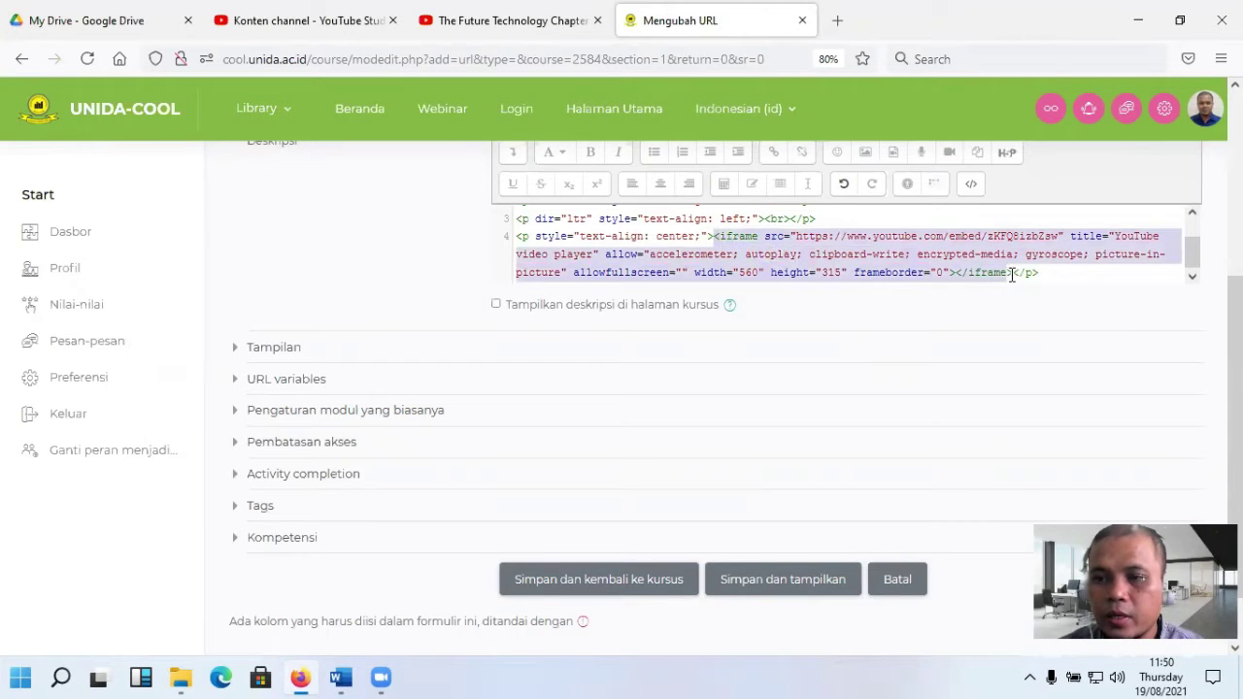
key(BackSpace)
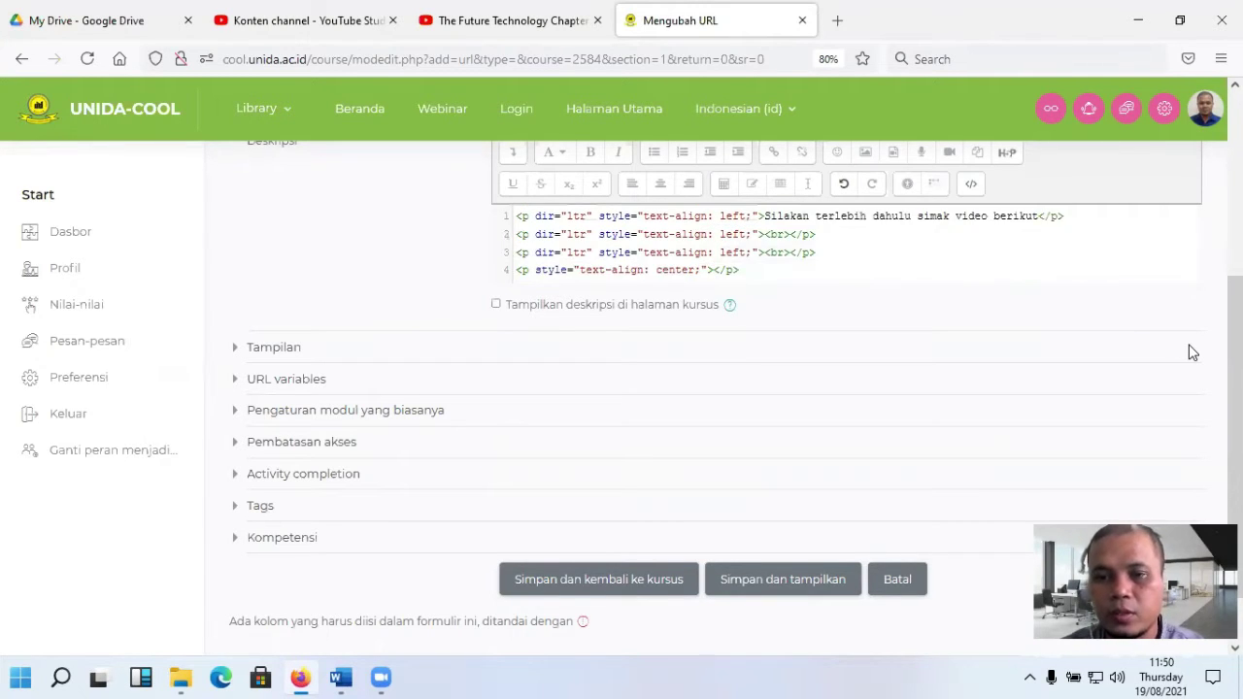
key(ctrl+v)
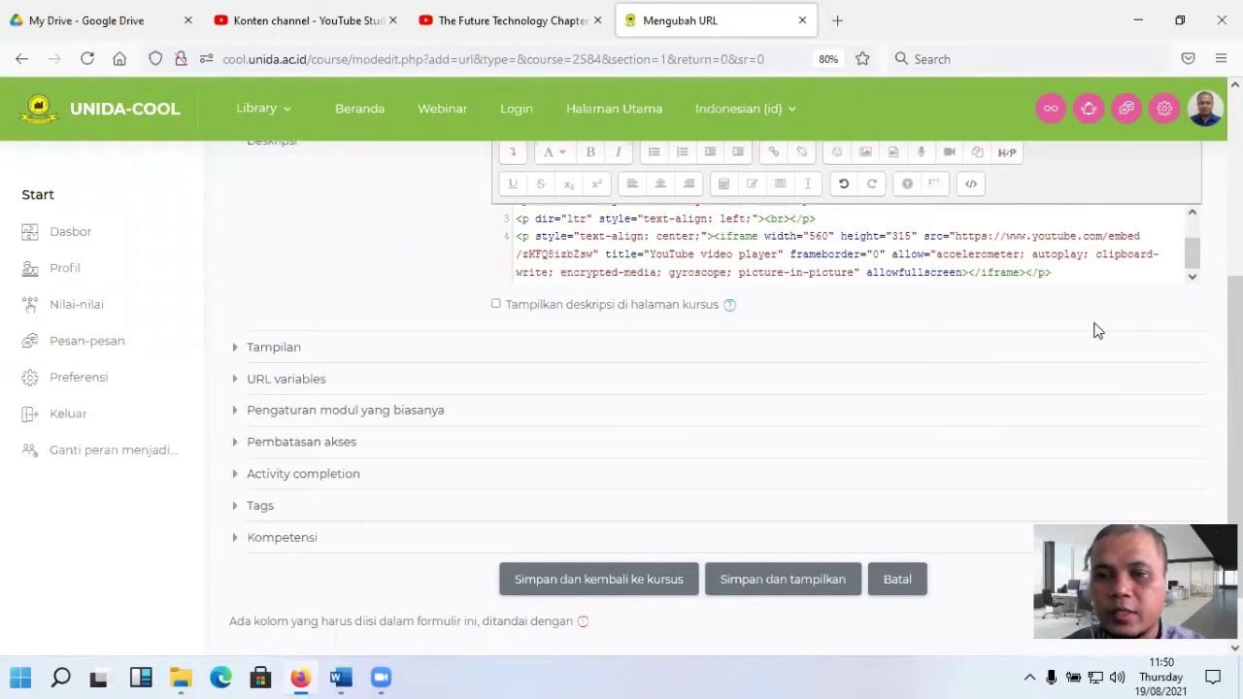
Step: Enable displaying the description on the course page, save the URL resource and return to the course
scroll(626, 309, up, 3)
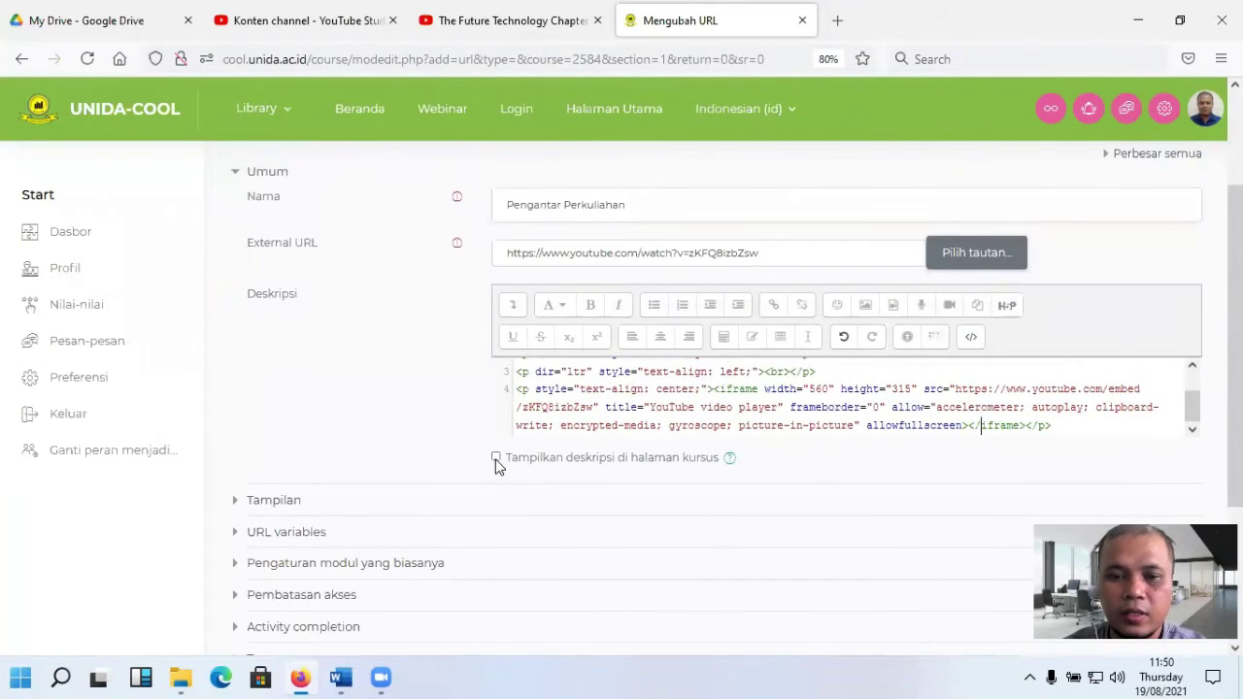
scroll(680, 478, down, 3)
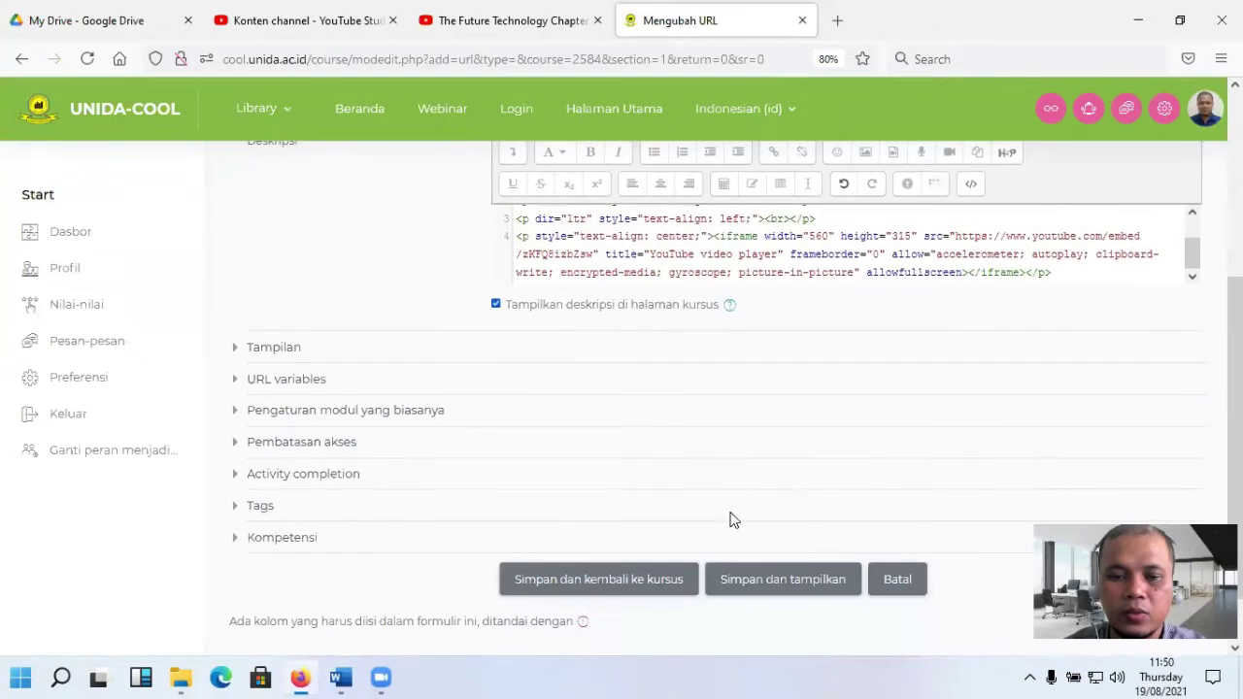
click(618, 580)
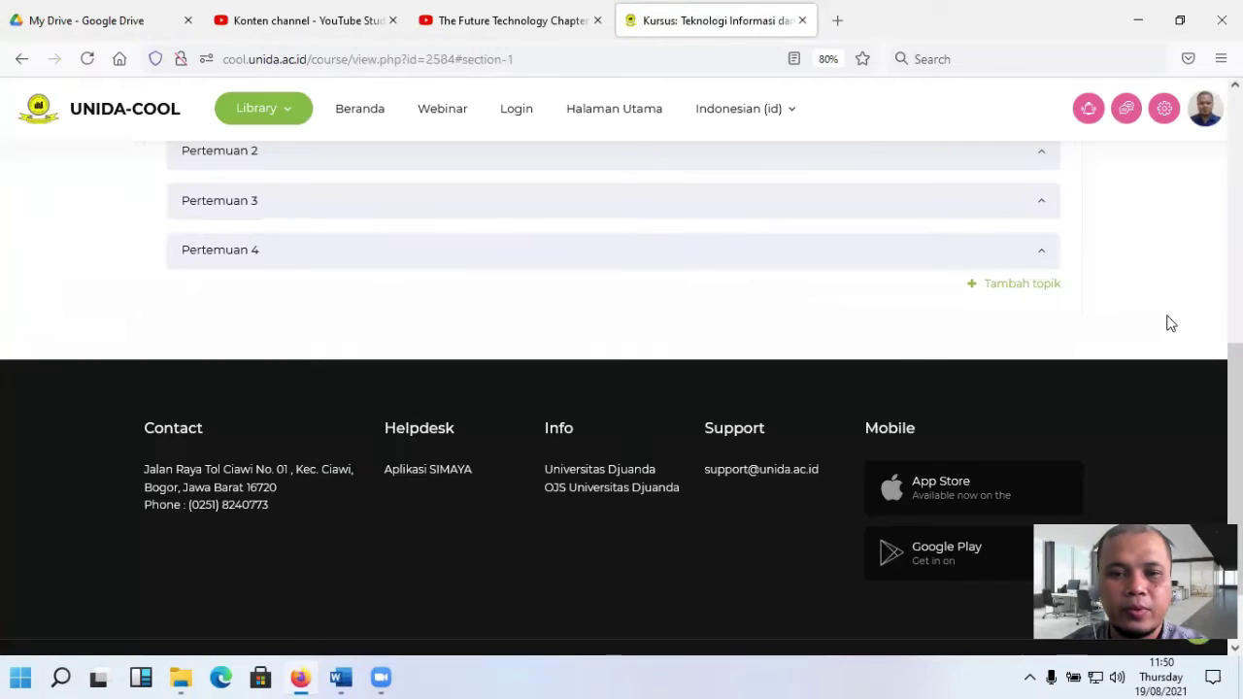
Step: Expand Pertemuan 1 - Teknologi Robotic and examine how the Pengantar Perkuliahan description and embedded video are laid out
scroll(502, 341, up, 3)
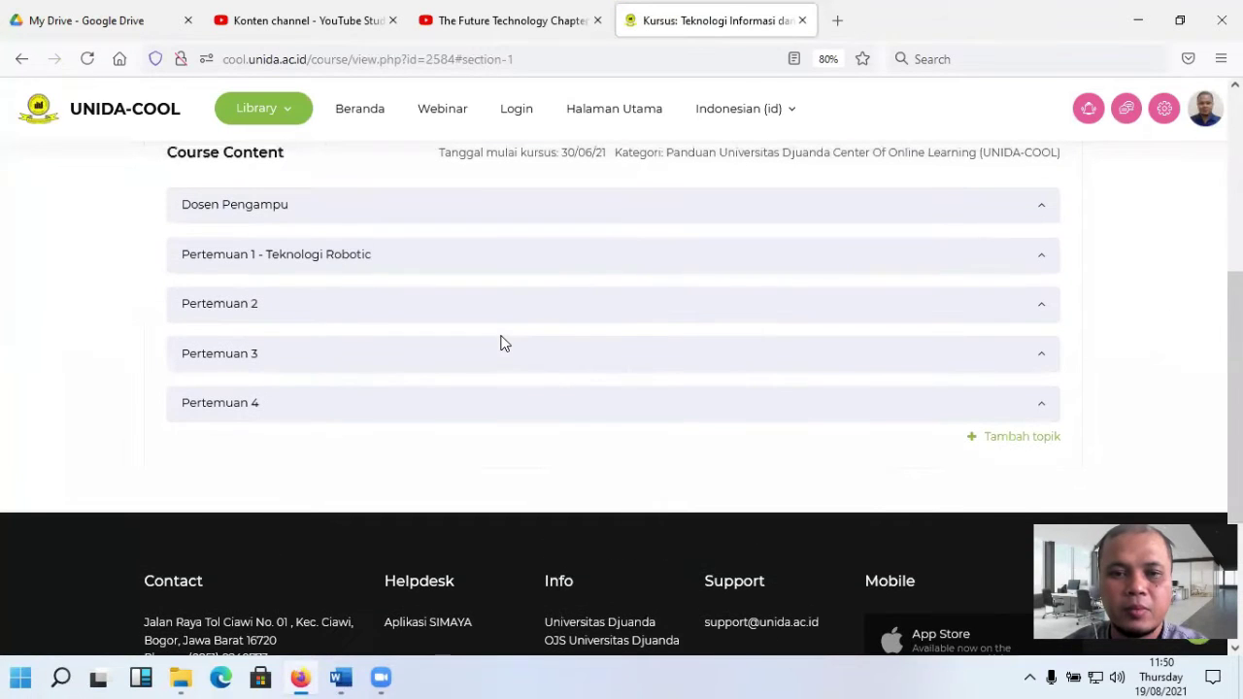
click(881, 258)
scroll(594, 408, down, 3)
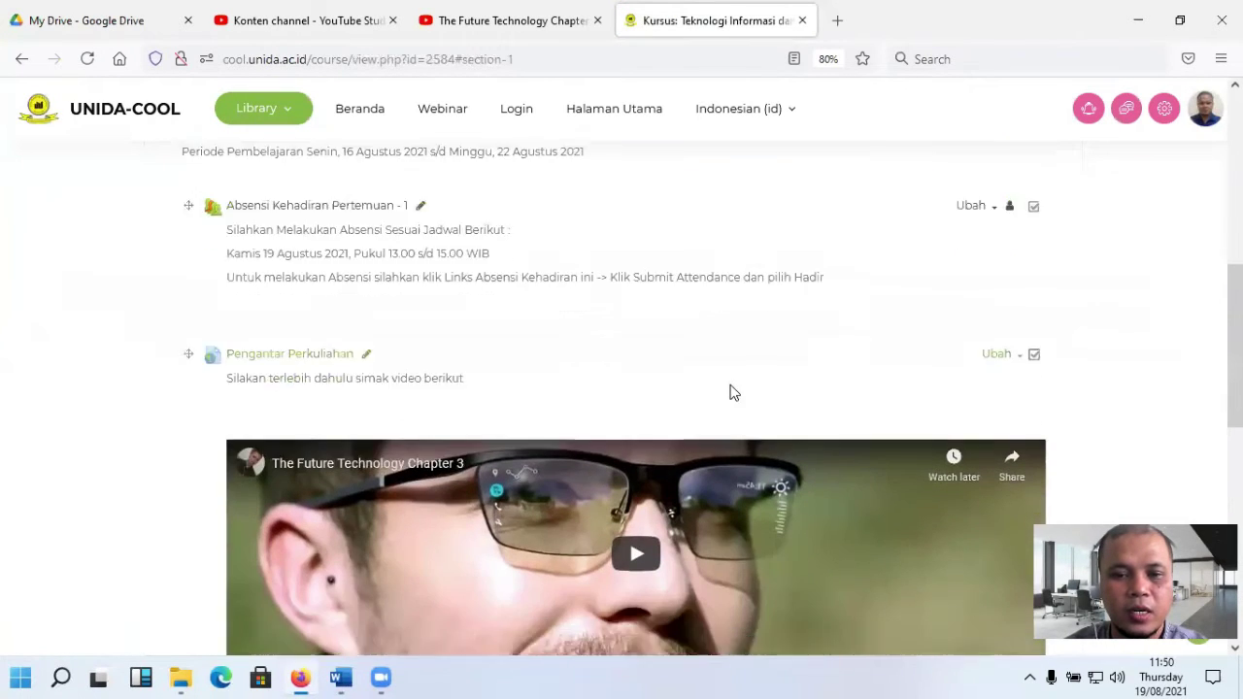
scroll(733, 392, down, 2)
scroll(535, 391, up, 2)
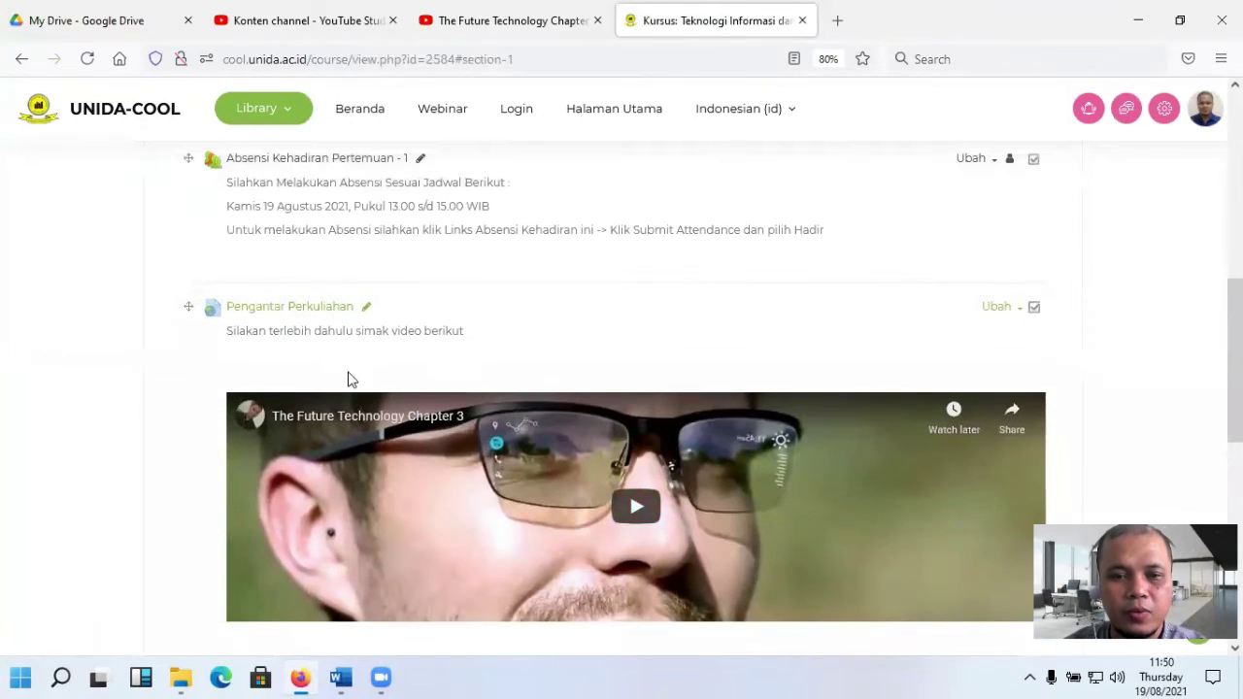
scroll(496, 392, up, 2)
scroll(499, 393, down, 3)
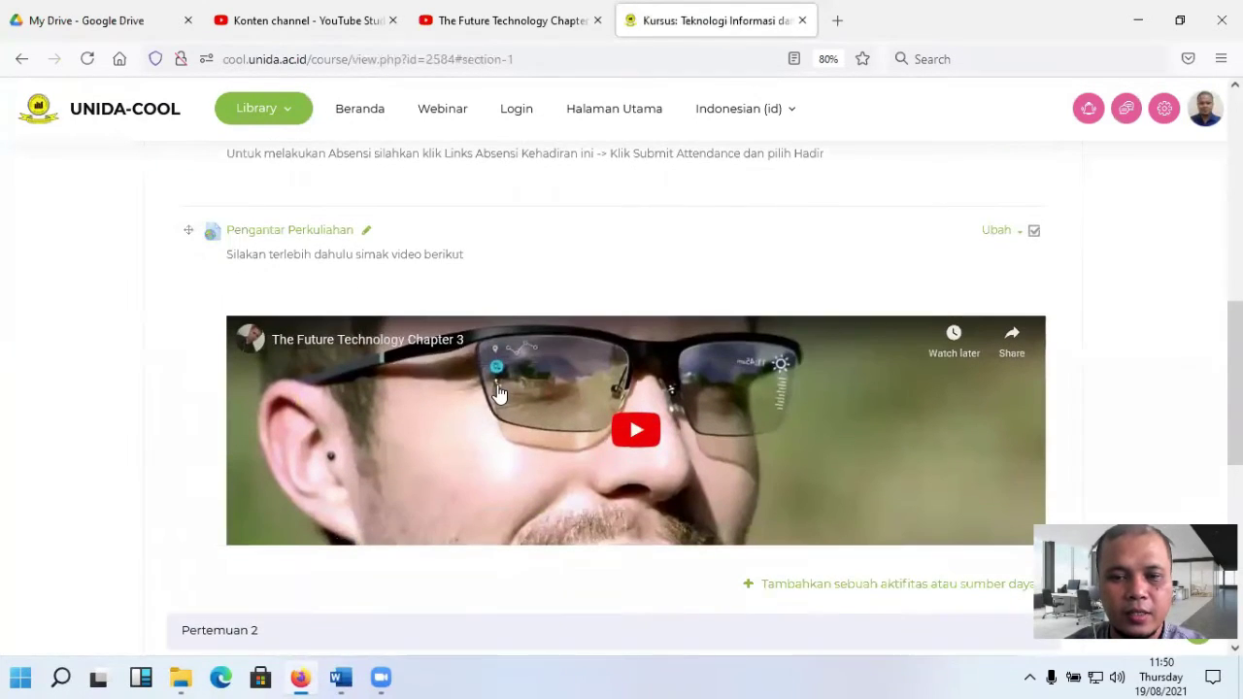
scroll(499, 394, up, 2)
scroll(499, 393, down, 2)
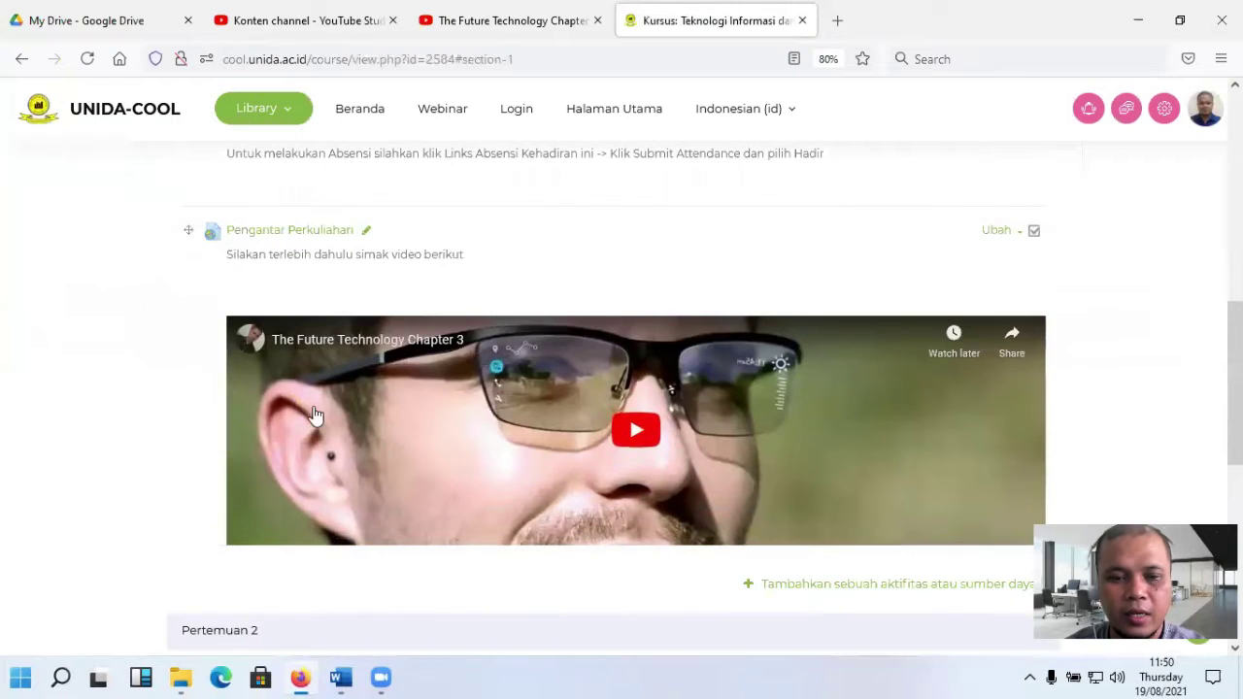
scroll(554, 408, down, 3)
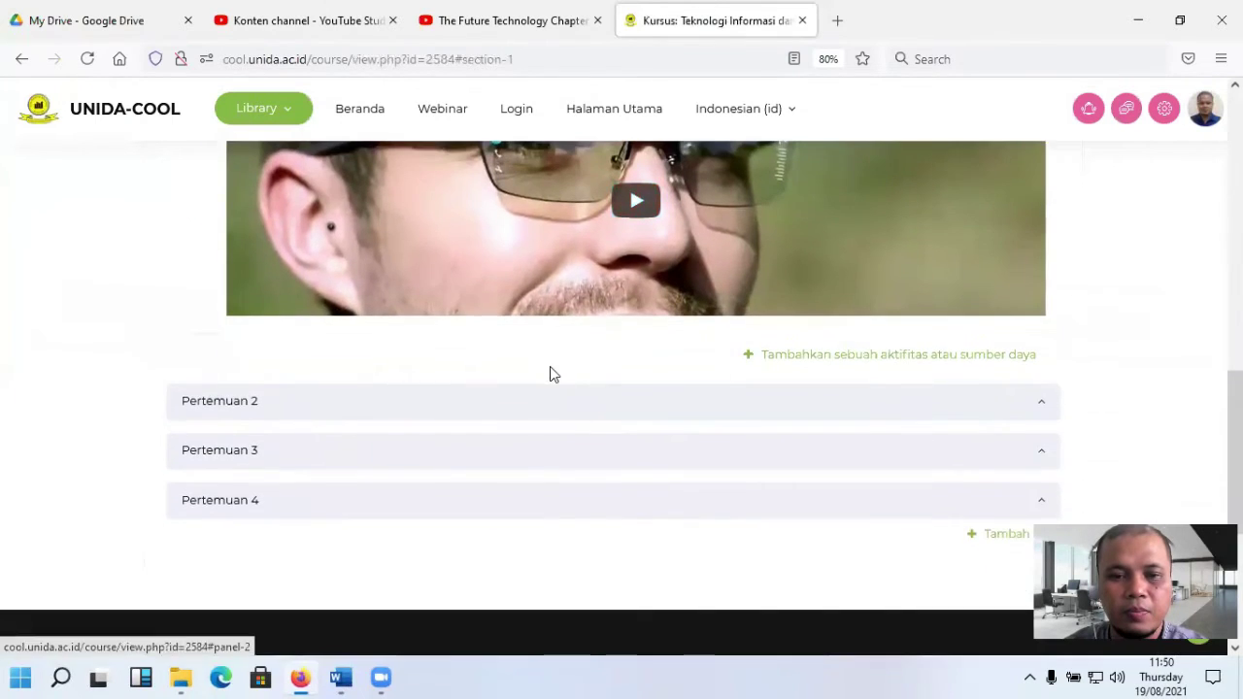
scroll(524, 369, up, 2)
scroll(380, 335, up, 3)
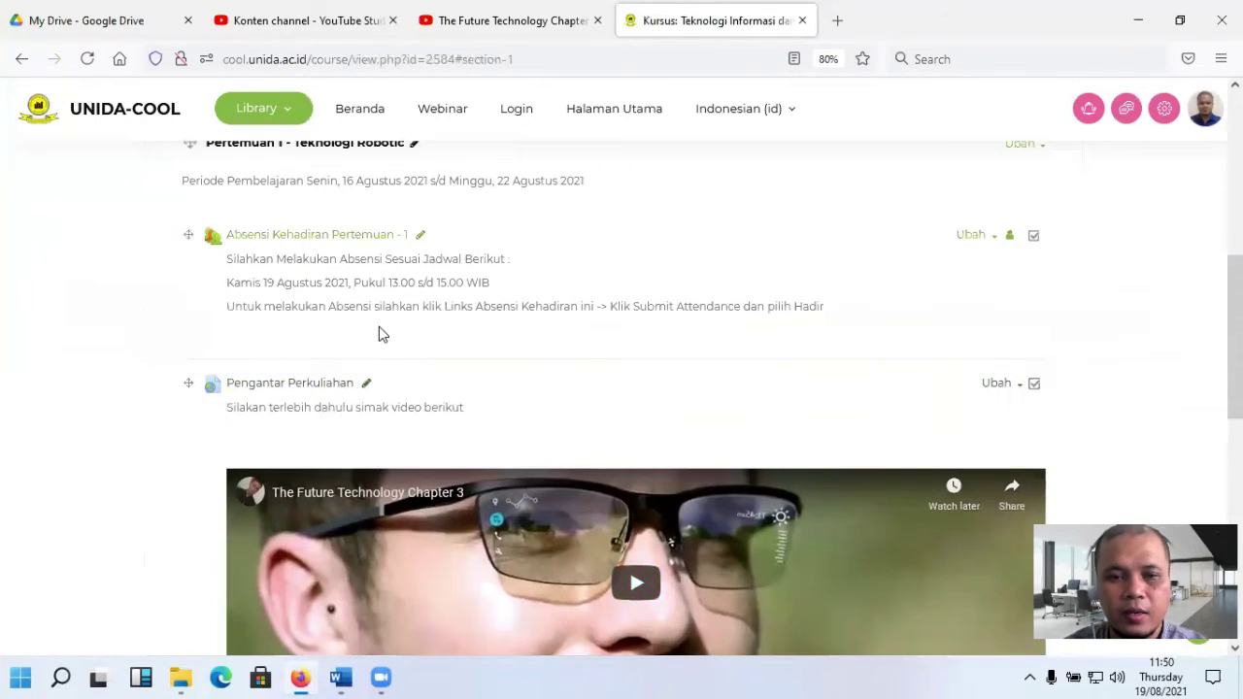
scroll(586, 388, down, 2)
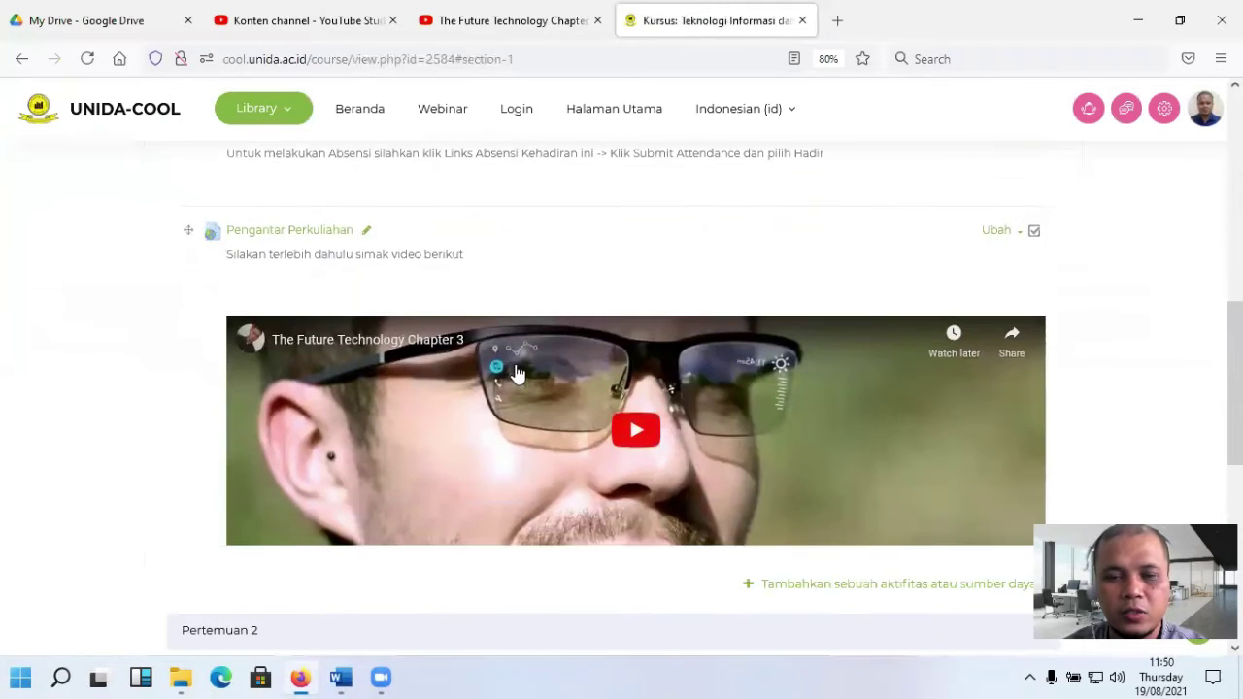
scroll(517, 375, down, 1)
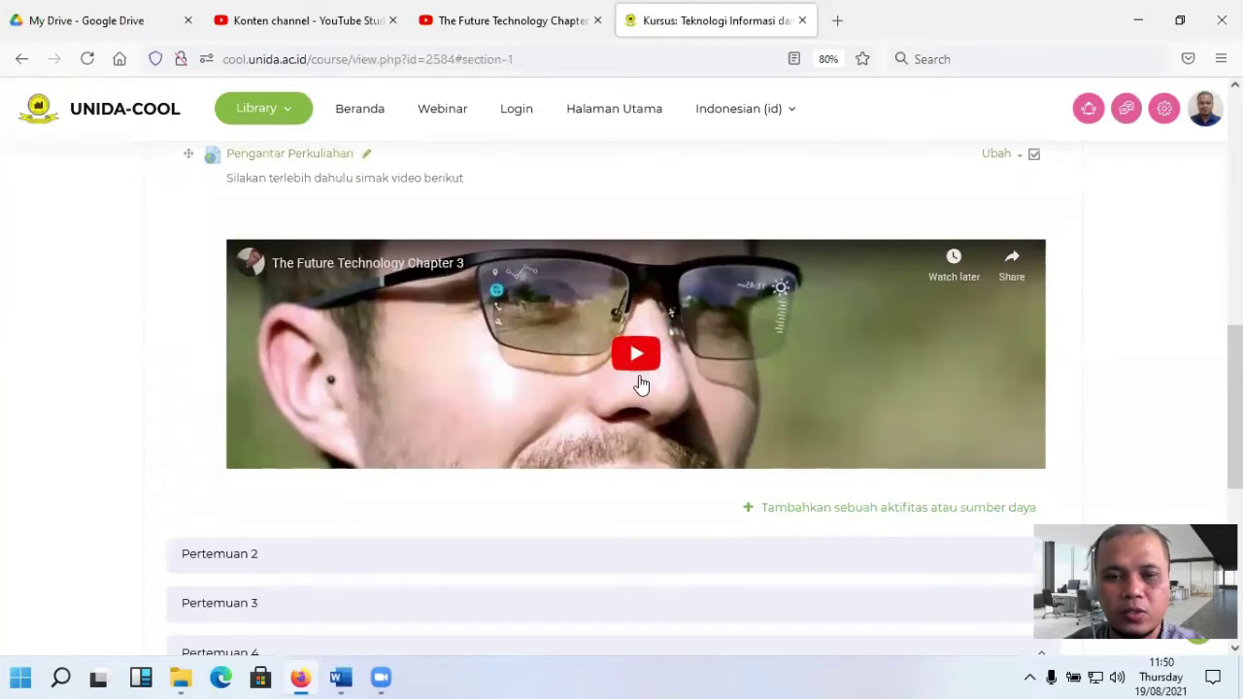
scroll(583, 360, up, 1)
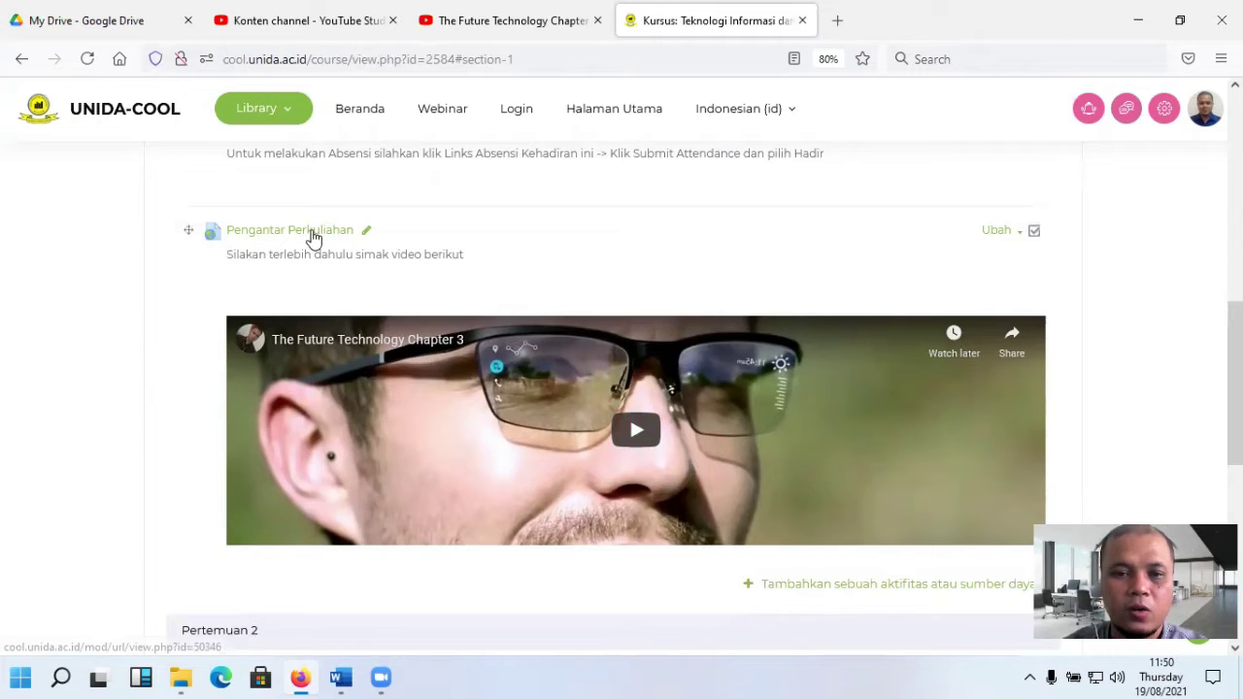
Step: Check the Pengantar Perkuliahan link target in a separate browser tab, and close that tab again
right_click(313, 238)
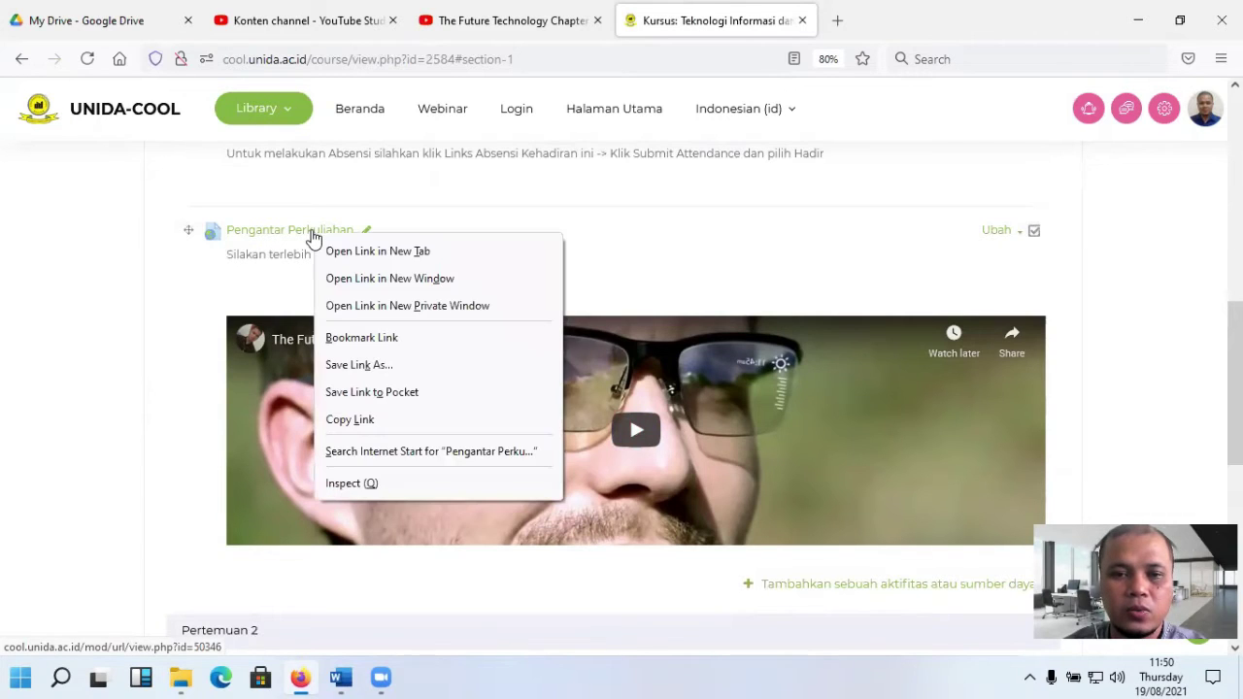
click(413, 251)
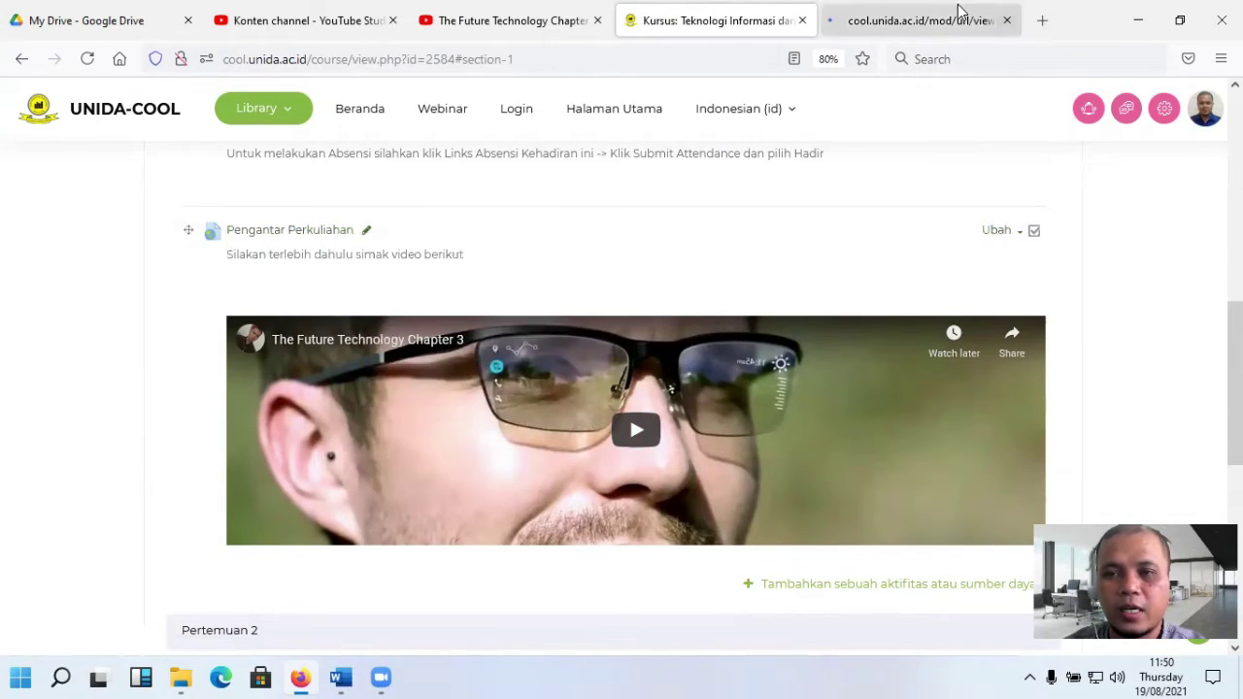
click(915, 28)
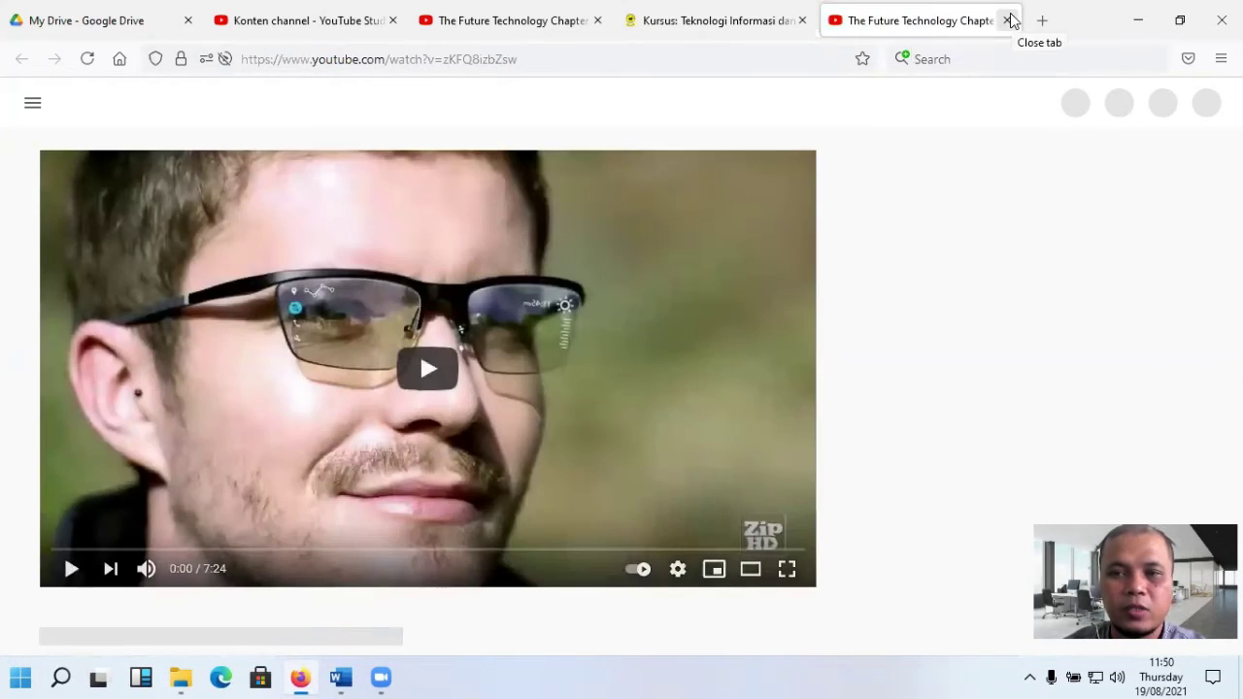
click(1010, 20)
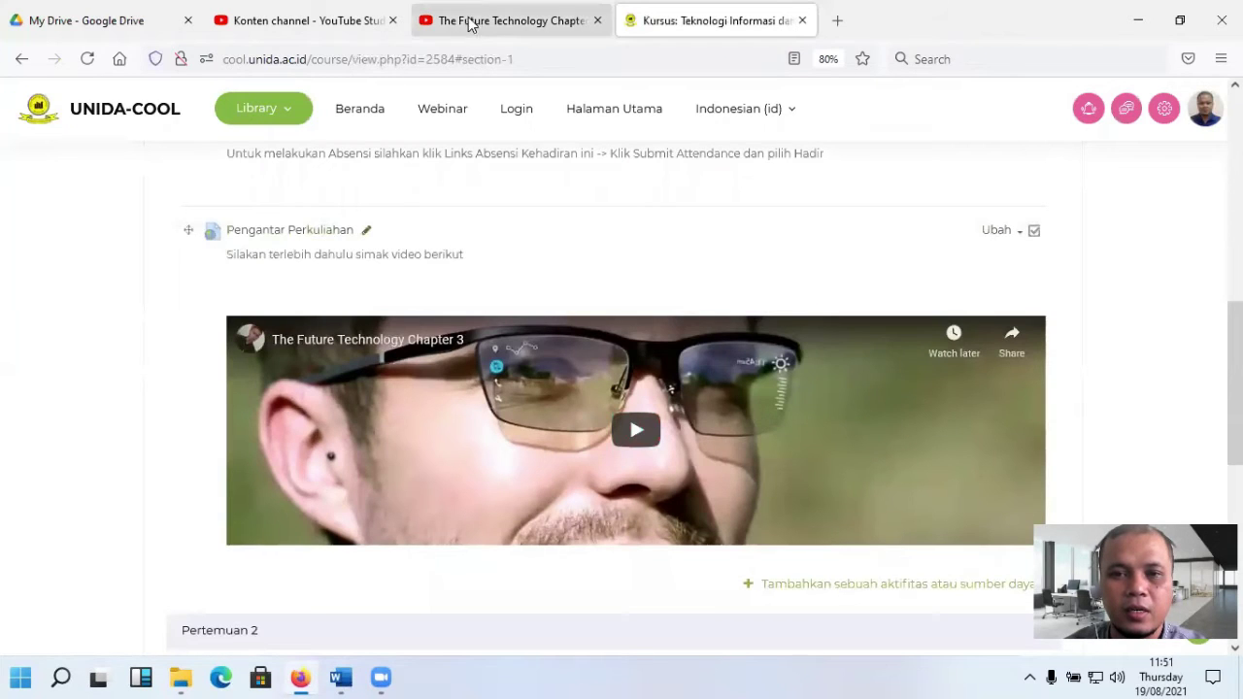
Step: Close the YouTube tab with the embed code of The Future Technology Chapter 3 and return to the course page
click(469, 21)
click(692, 23)
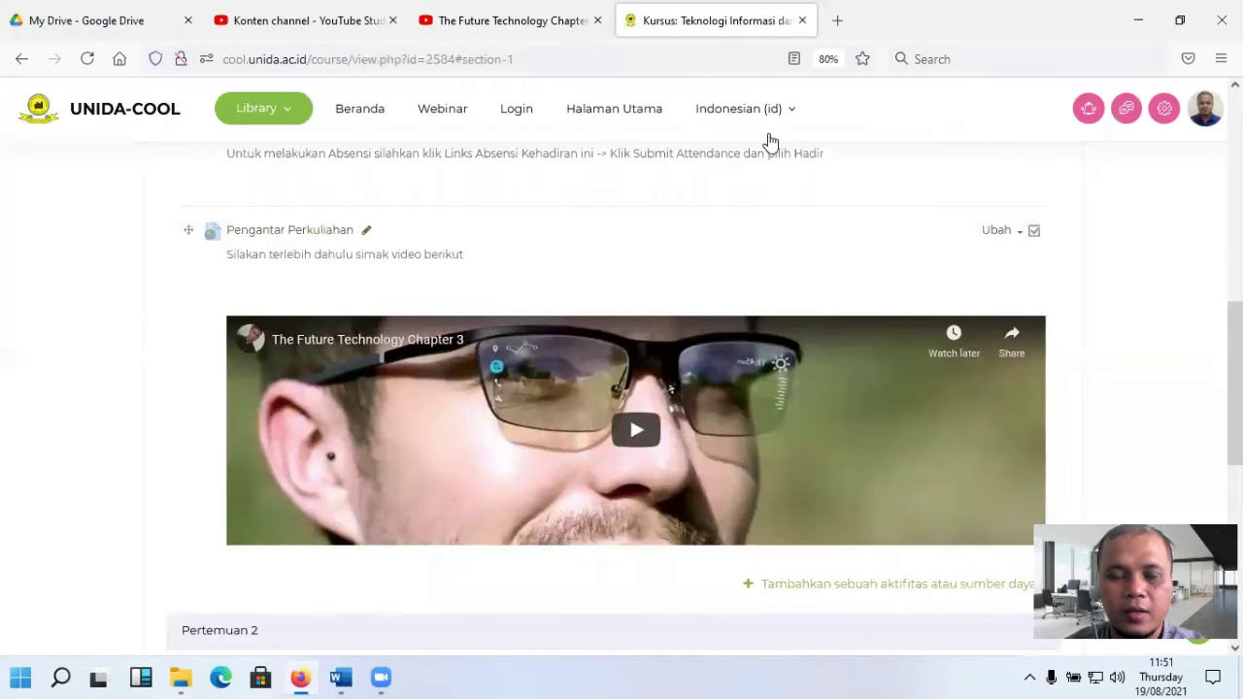
click(442, 21)
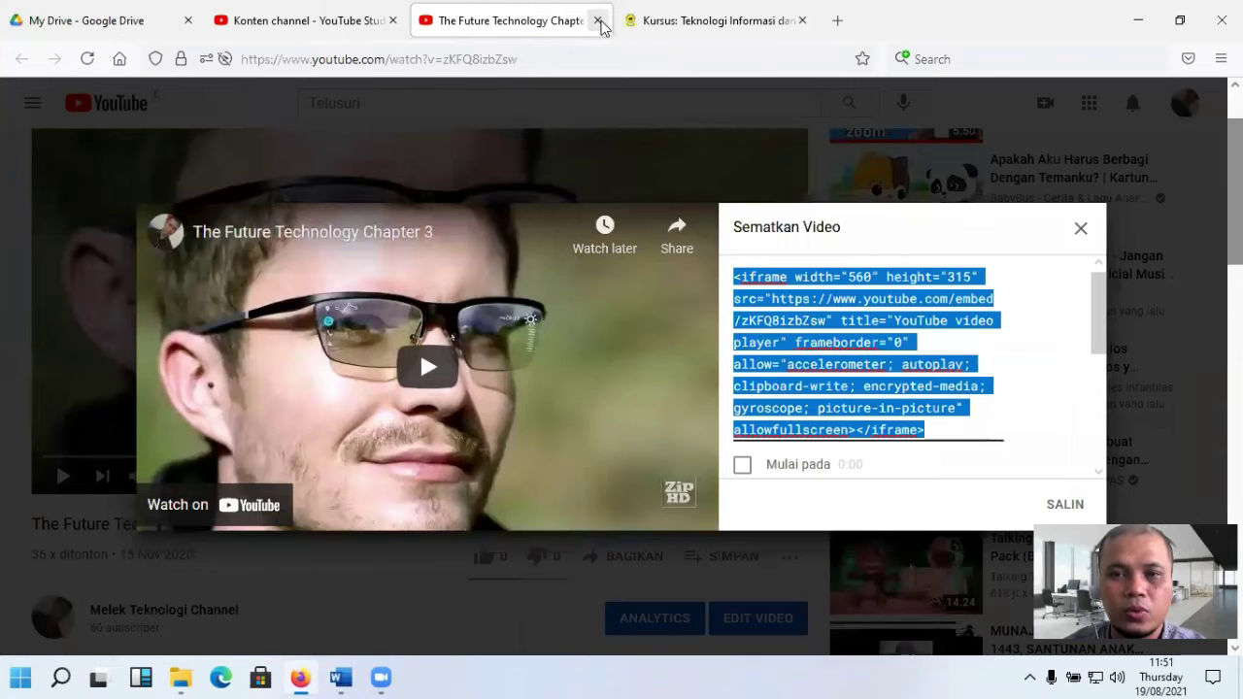
middle_click(472, 37)
scroll(923, 383, down, 3)
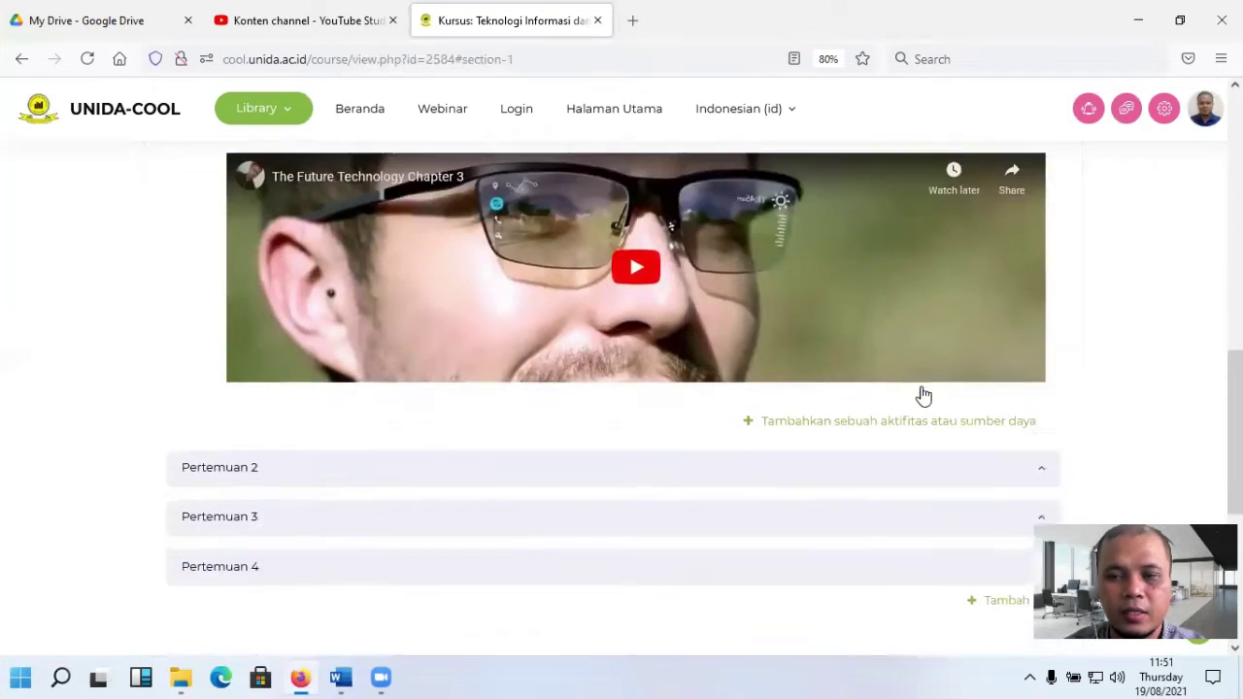
scroll(923, 395, down, 3)
scroll(922, 394, up, 3)
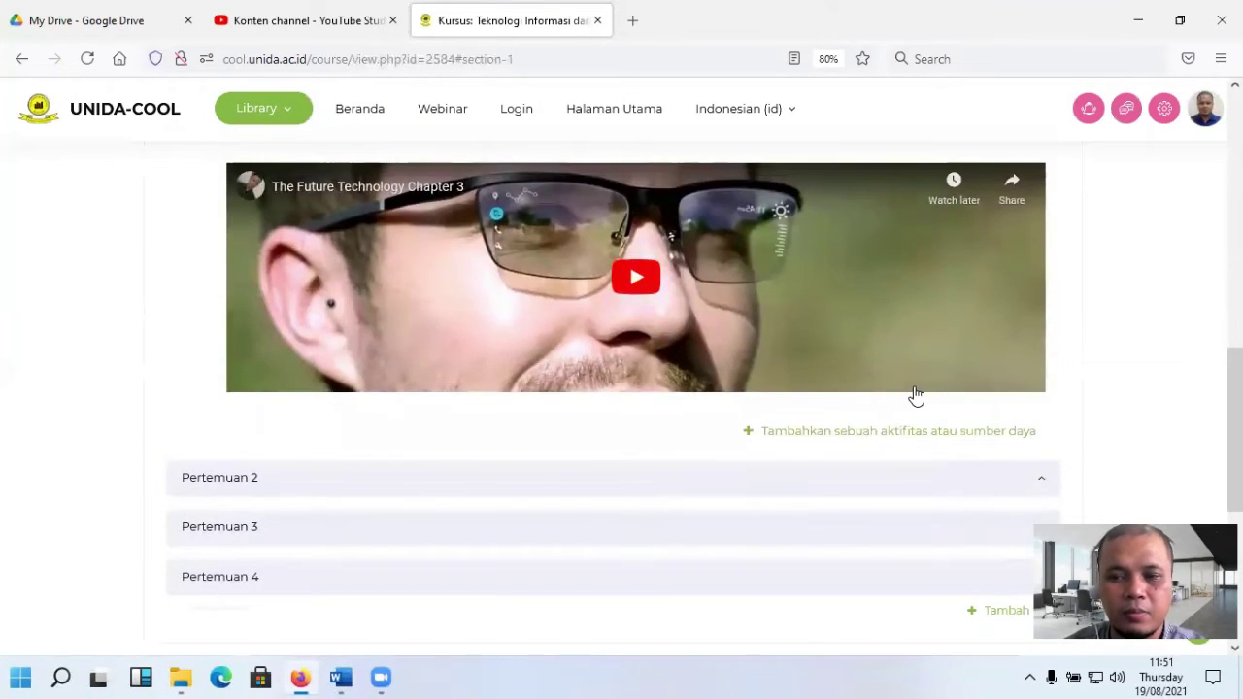
scroll(916, 395, up, 3)
scroll(916, 396, down, 2)
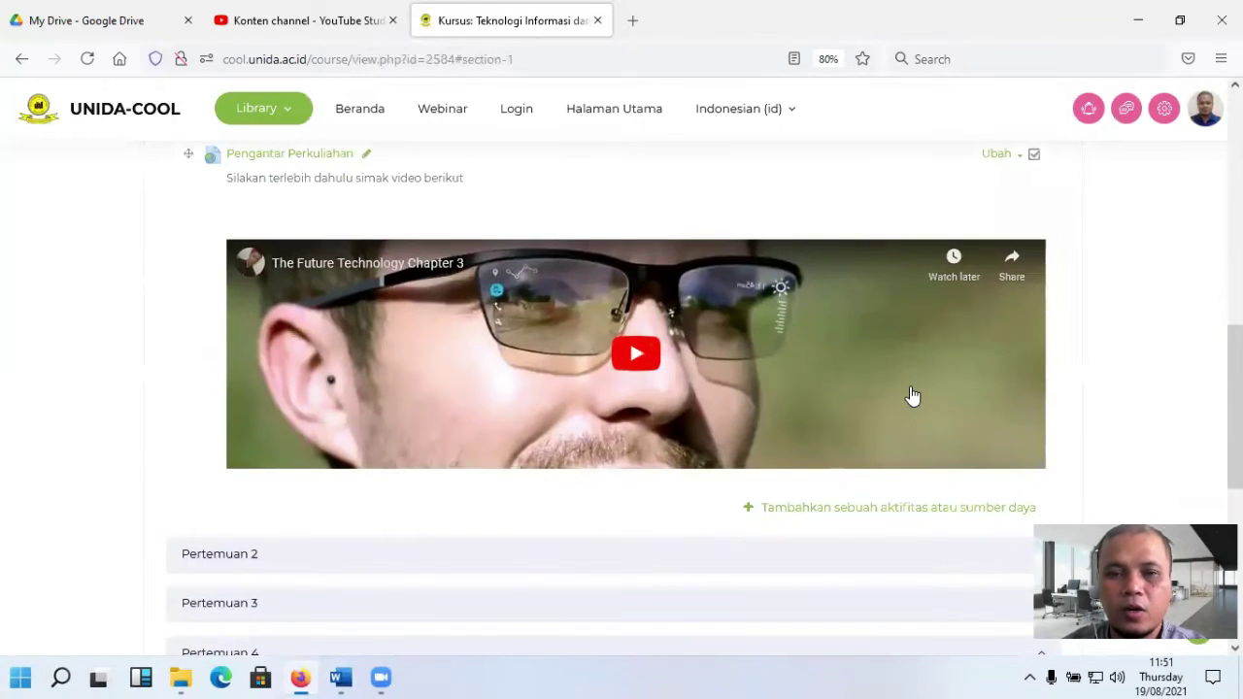
scroll(913, 395, up, 1)
scroll(913, 395, down, 1)
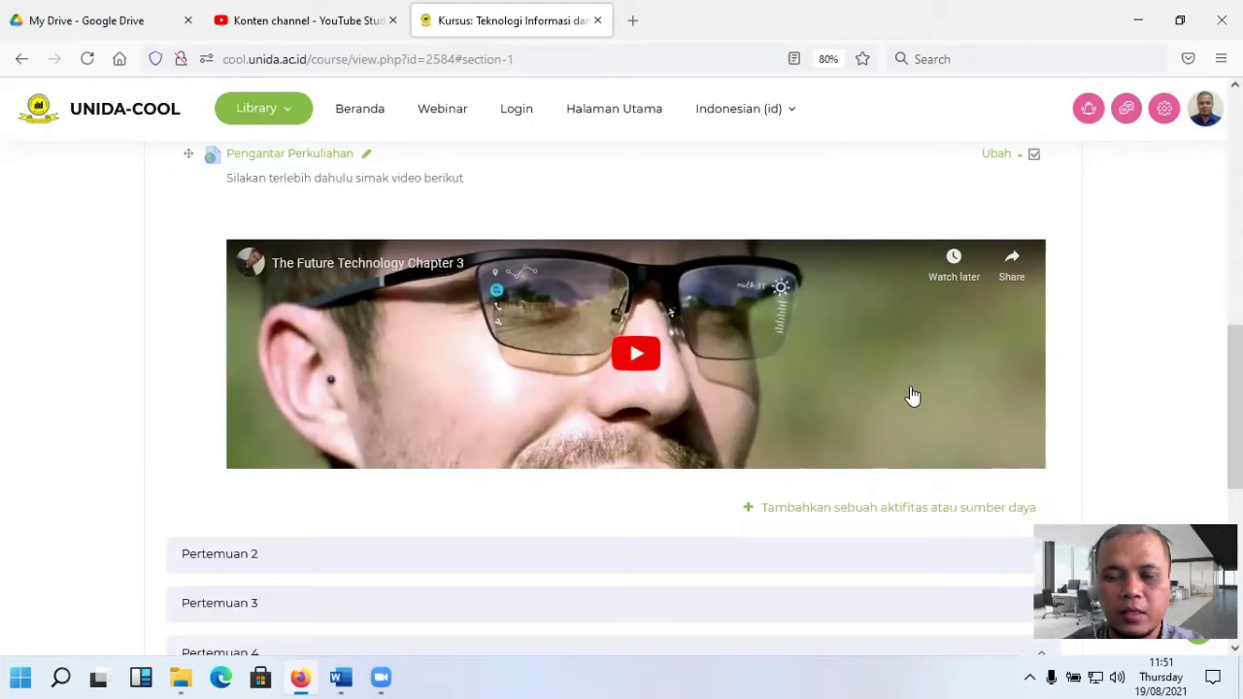
scroll(913, 396, up, 1)
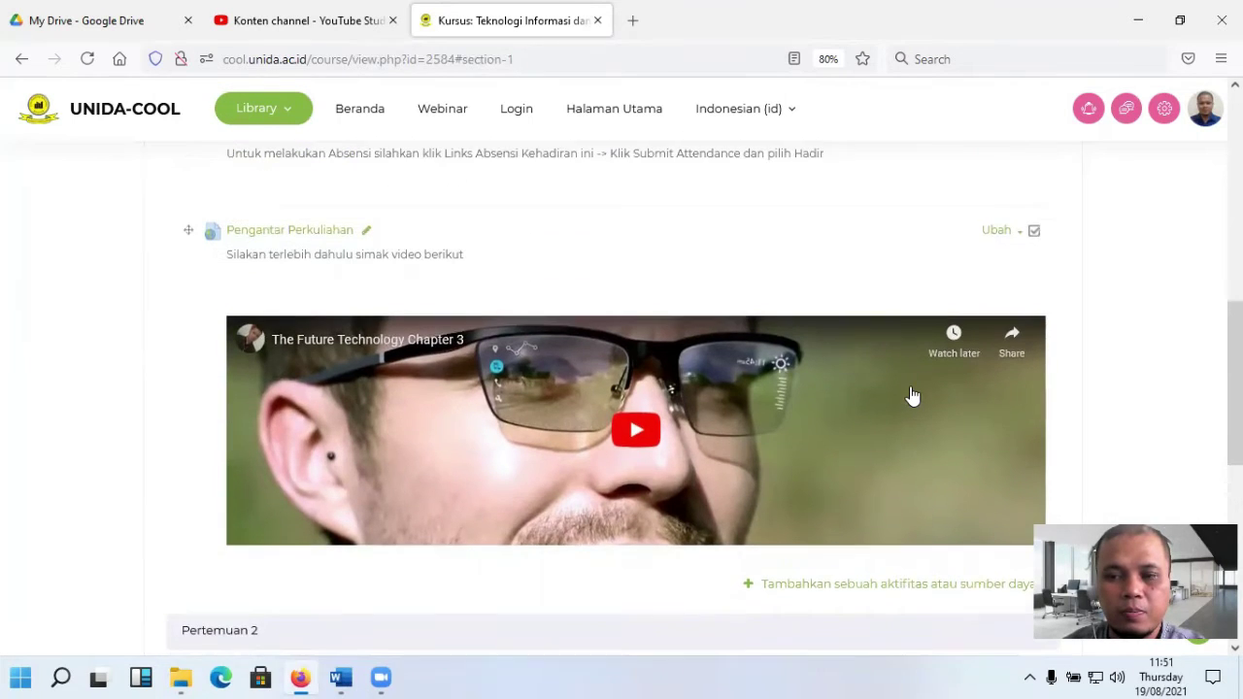
scroll(913, 395, down, 1)
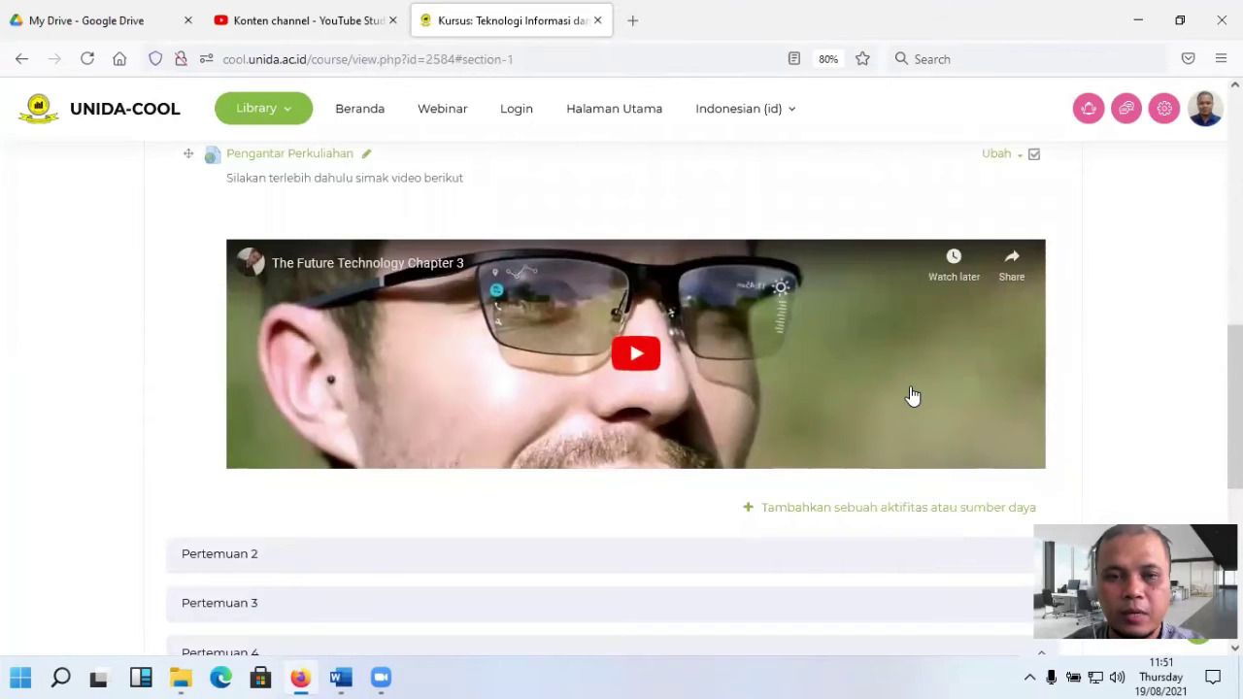
scroll(914, 395, up, 1)
scroll(913, 396, down, 1)
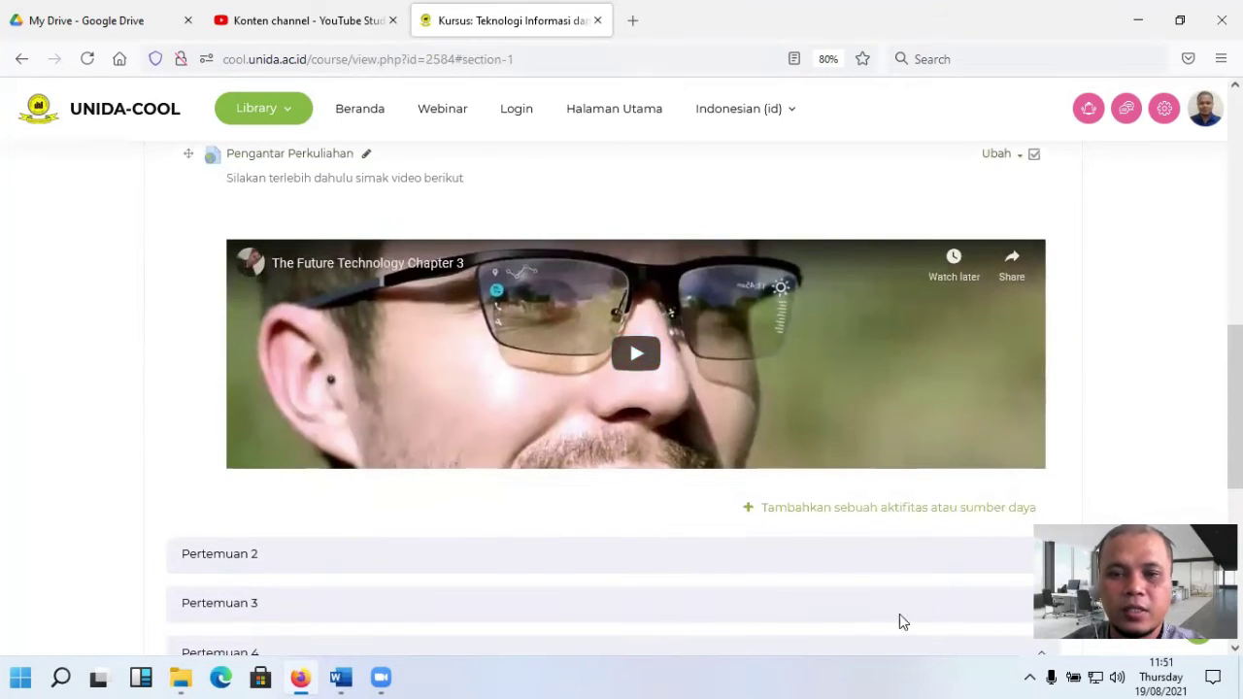
click(344, 677)
click(343, 677)
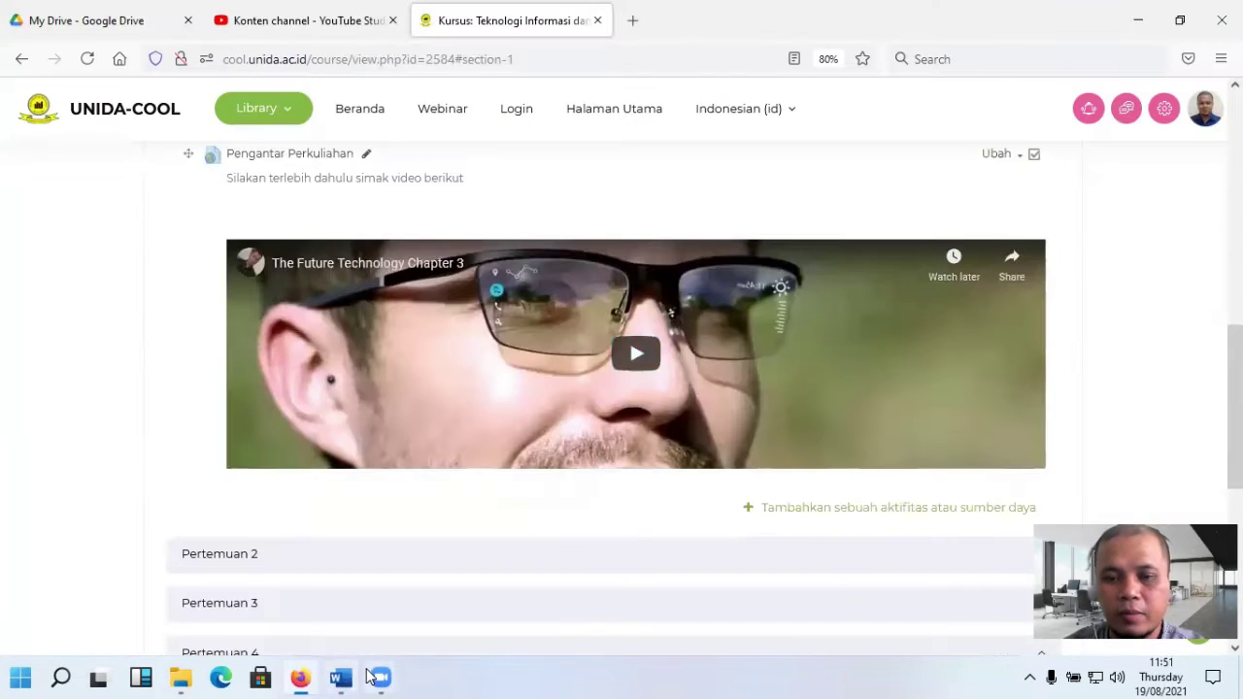
Step: Add a Buku resource to Pertemuan 1 and name it E-Books dan File Presentasi, copying the title from the heading in the Word document
click(927, 510)
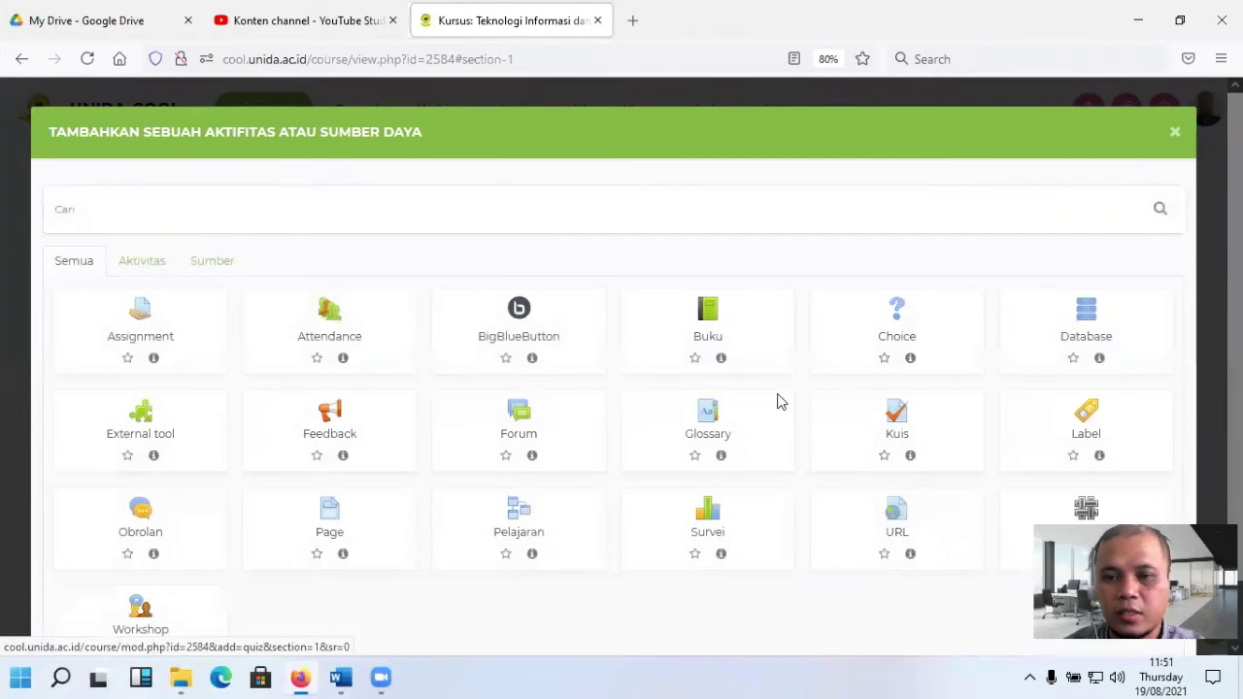
click(713, 327)
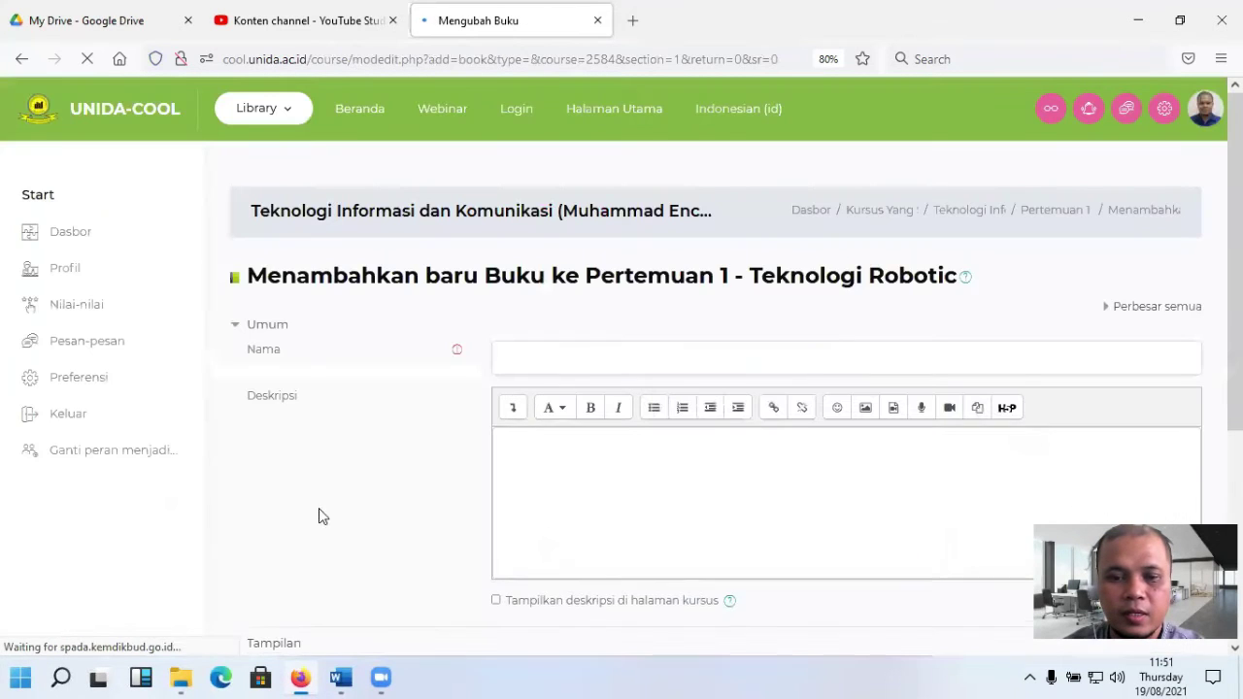
click(340, 677)
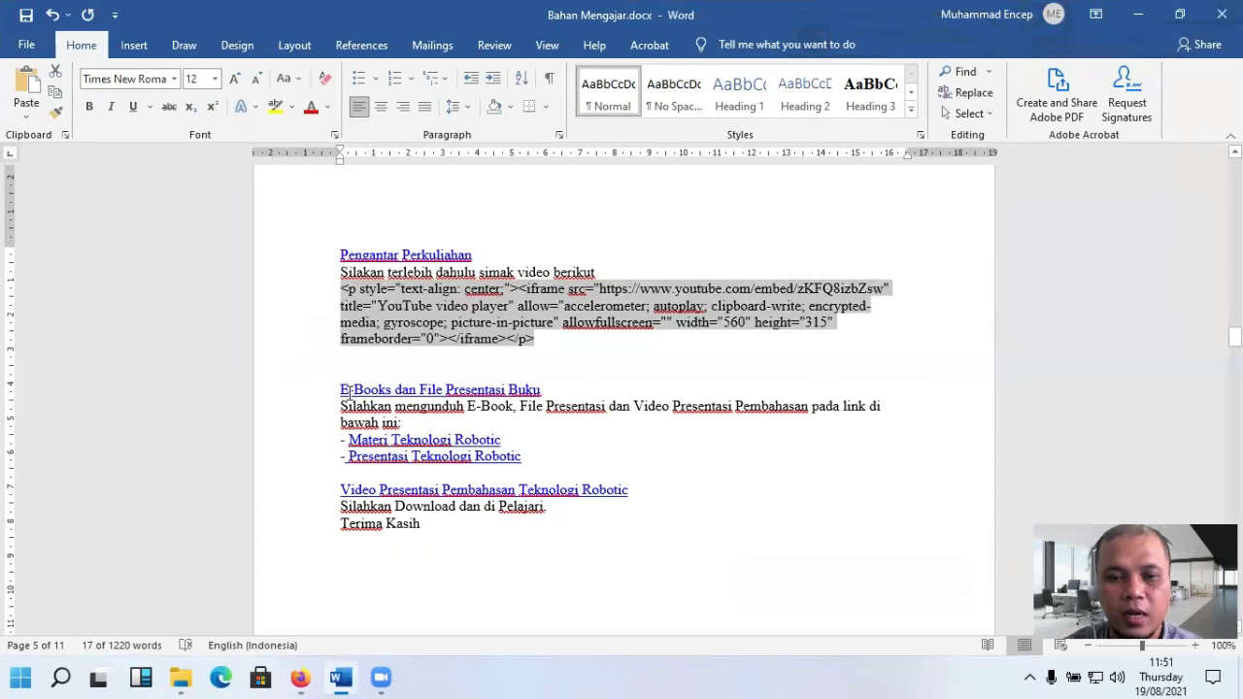
drag(348, 393, 505, 387)
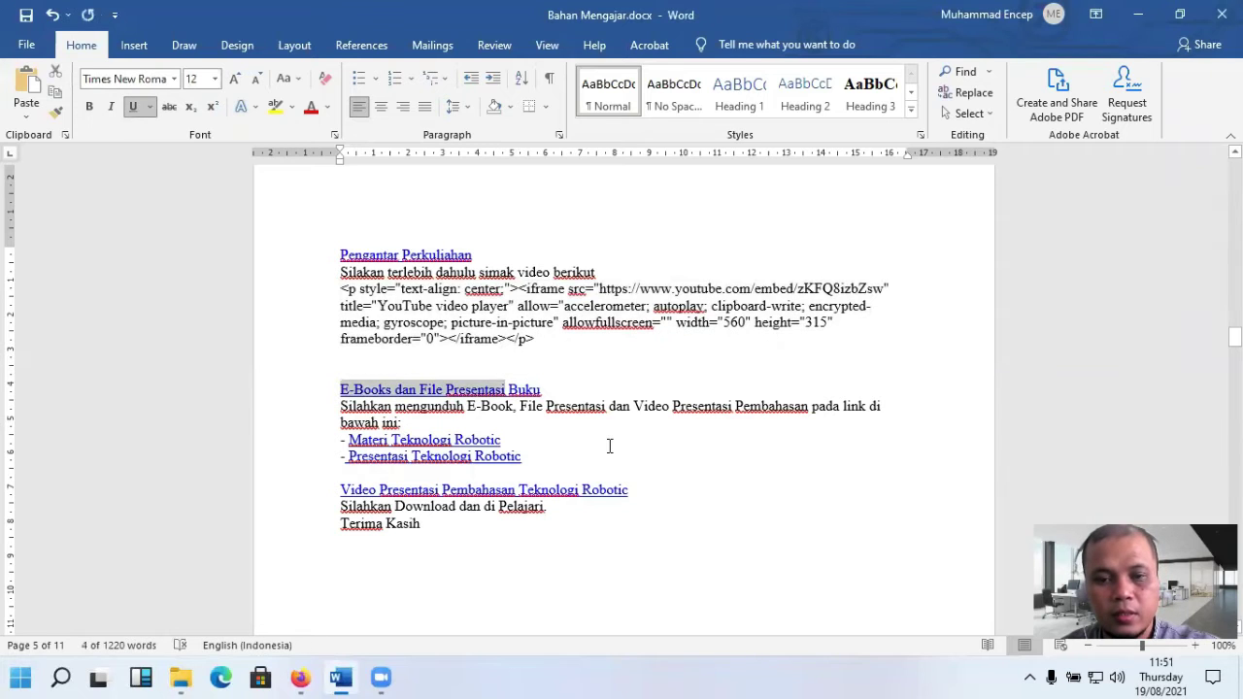
click(1138, 14)
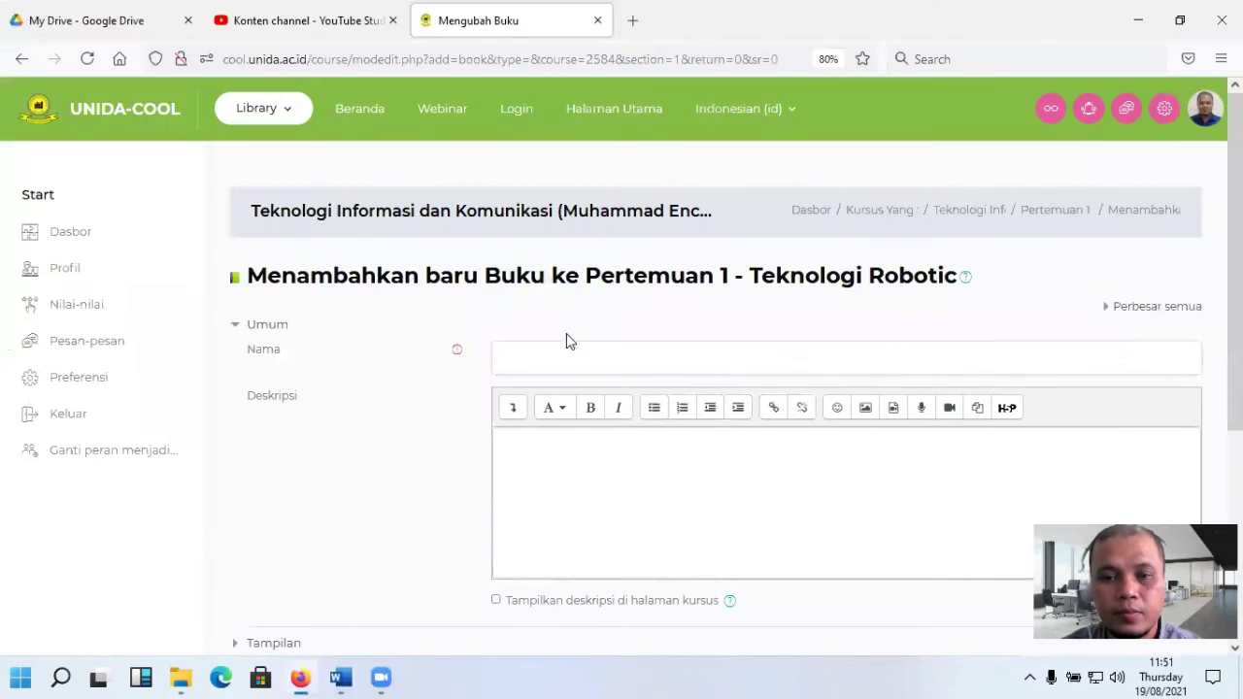
click(570, 356)
text(E-Books dan File Presentasi)
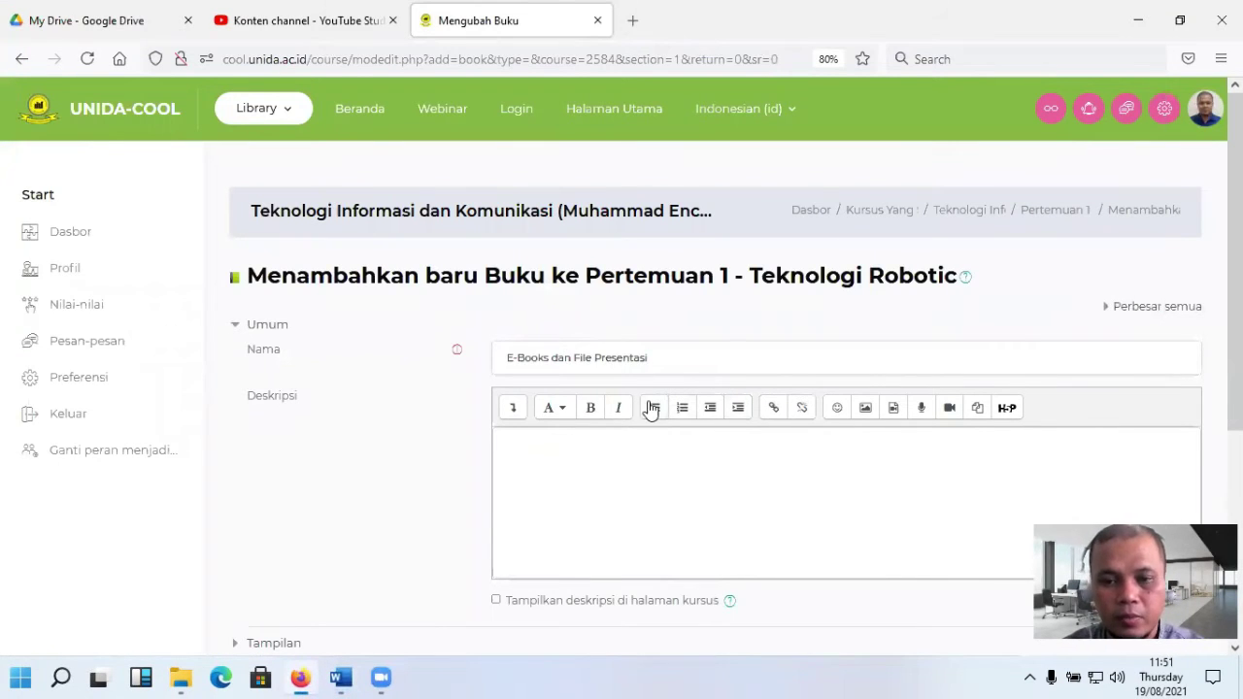
Step: Switch to Word and delete the word Buku from the end of the E-Books dan File Presentasi heading
click(335, 677)
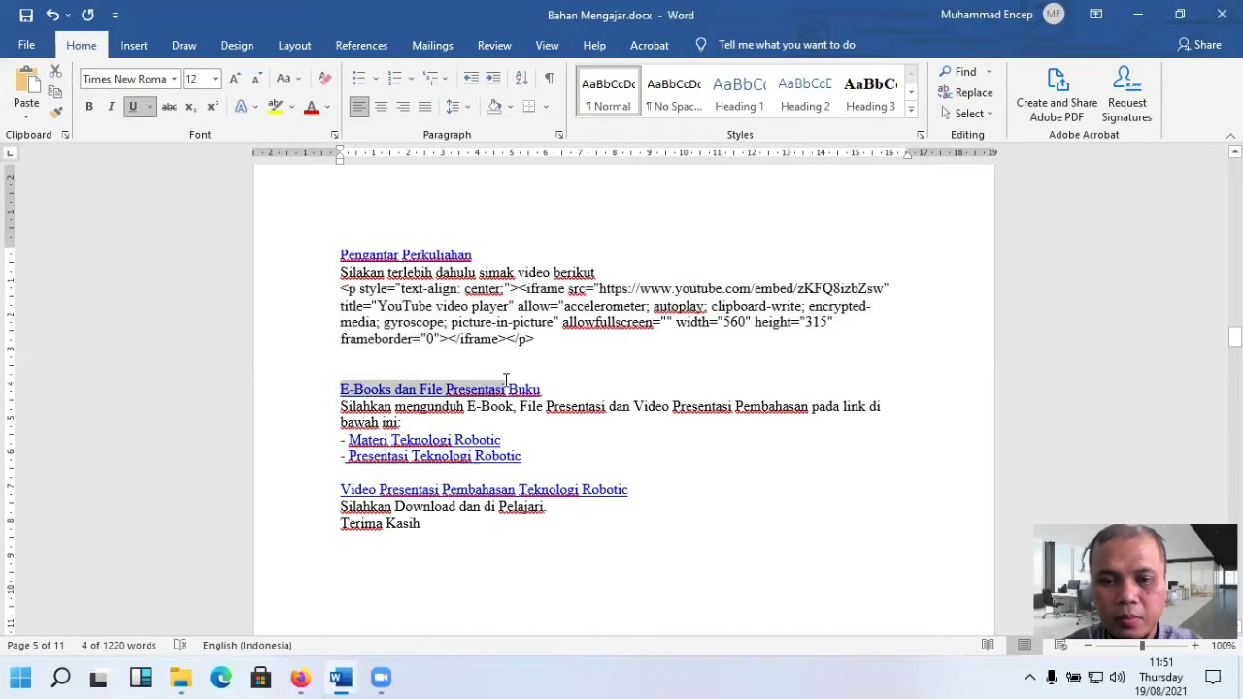
click(506, 385)
key(Delete)
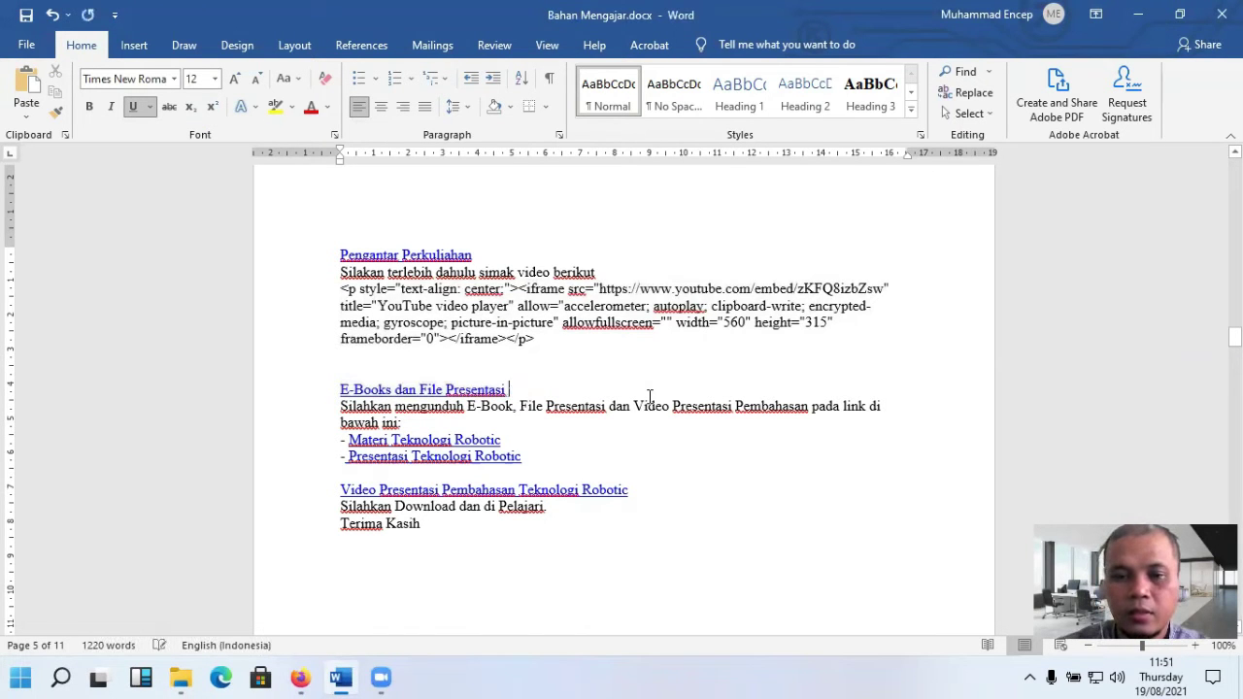
Step: Copy the download instruction and the two Teknologi Robotic lines below the E-Books heading in Word into the Buku's Deskripsi in the browser
triple_click(650, 392)
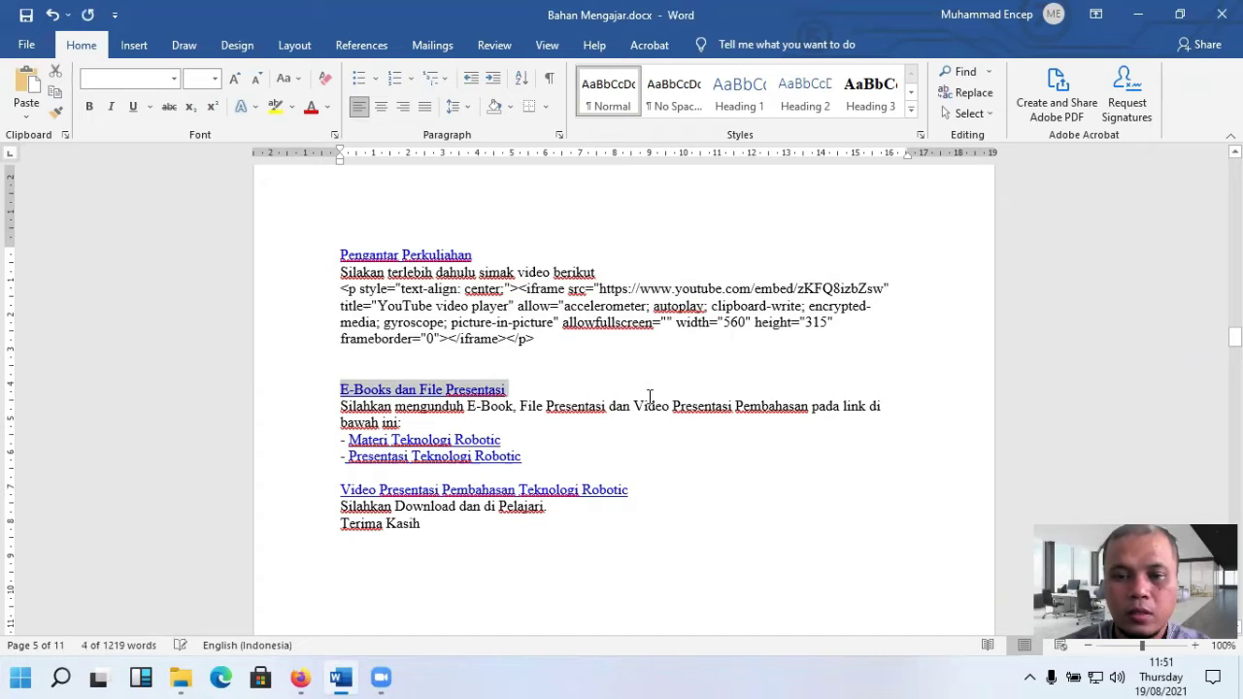
click(501, 439)
drag(340, 406, 526, 457)
key(ctrl+c)
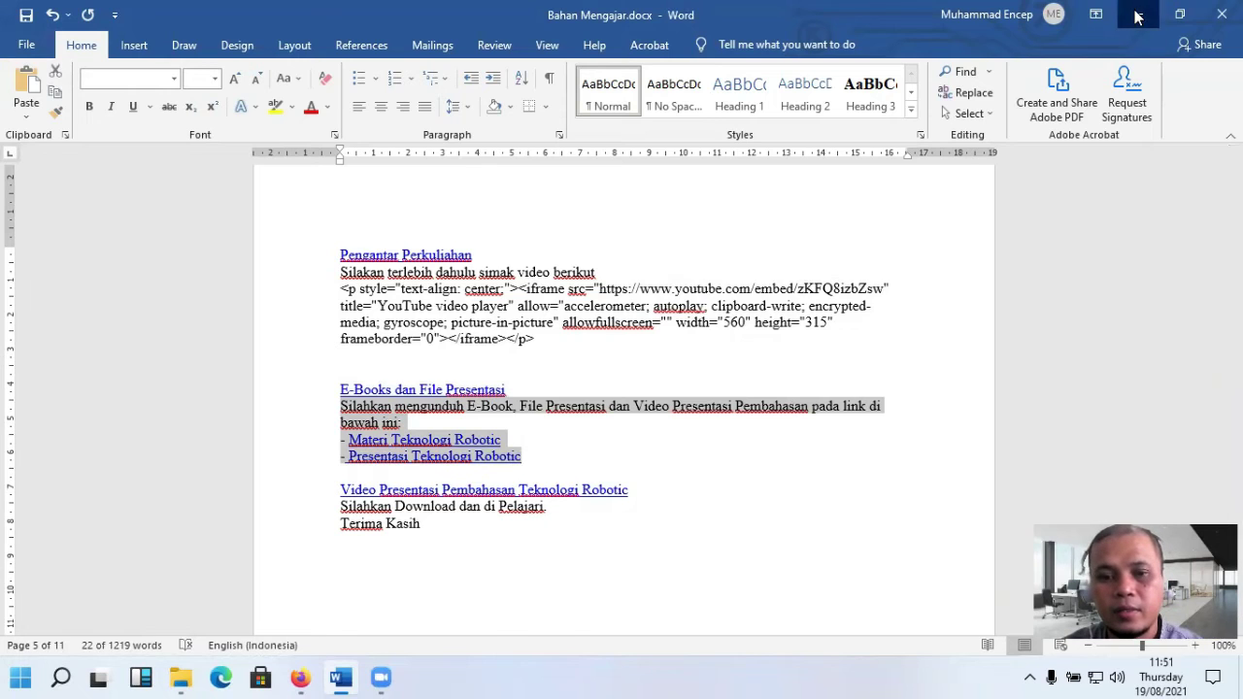
click(1139, 15)
click(601, 435)
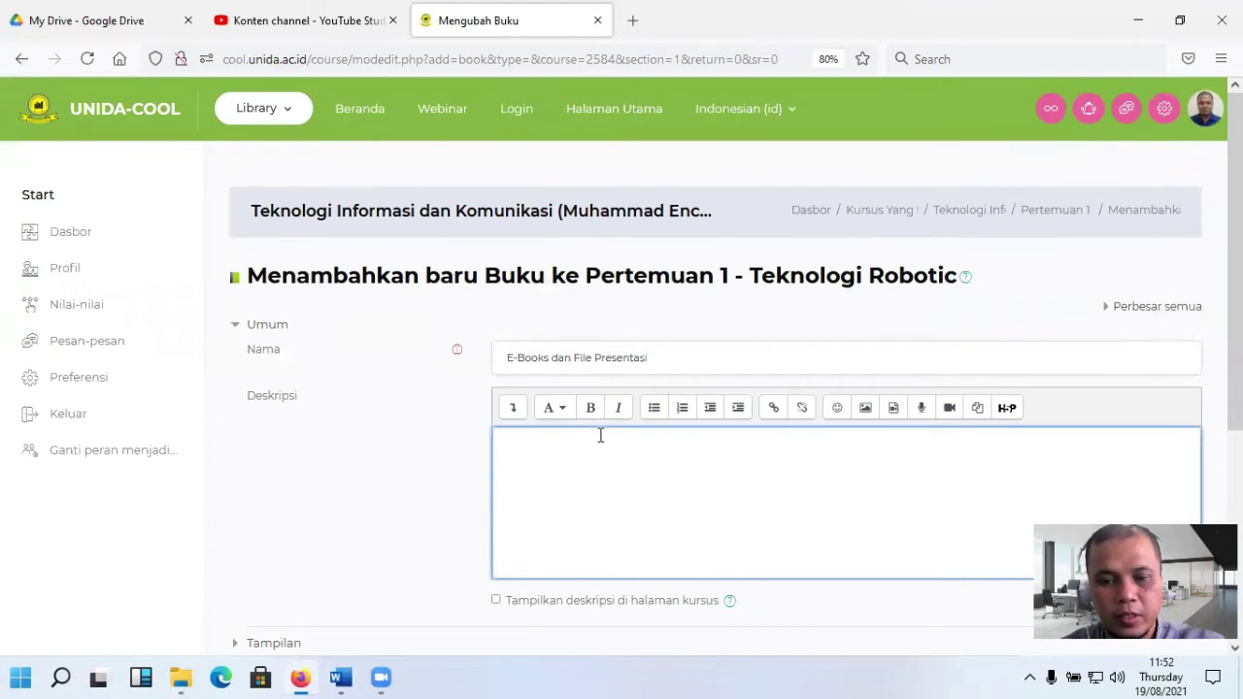
key(ctrl+v)
scroll(683, 457, down, 1)
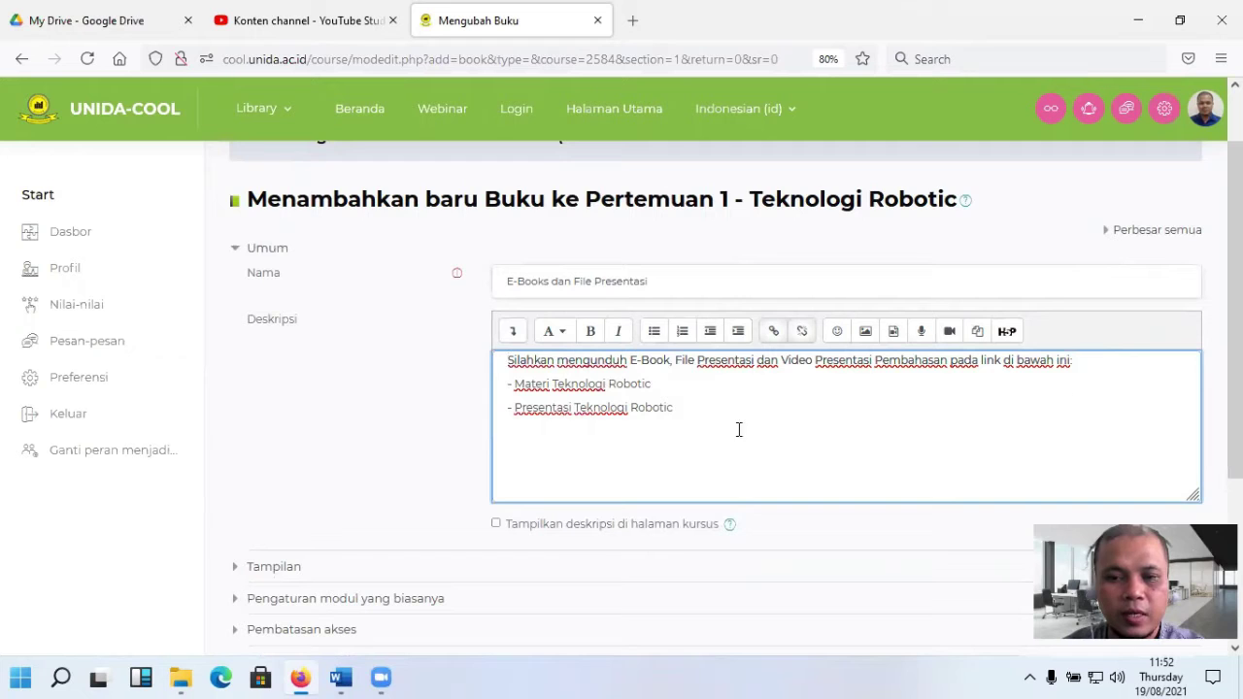
scroll(559, 389, up, 1)
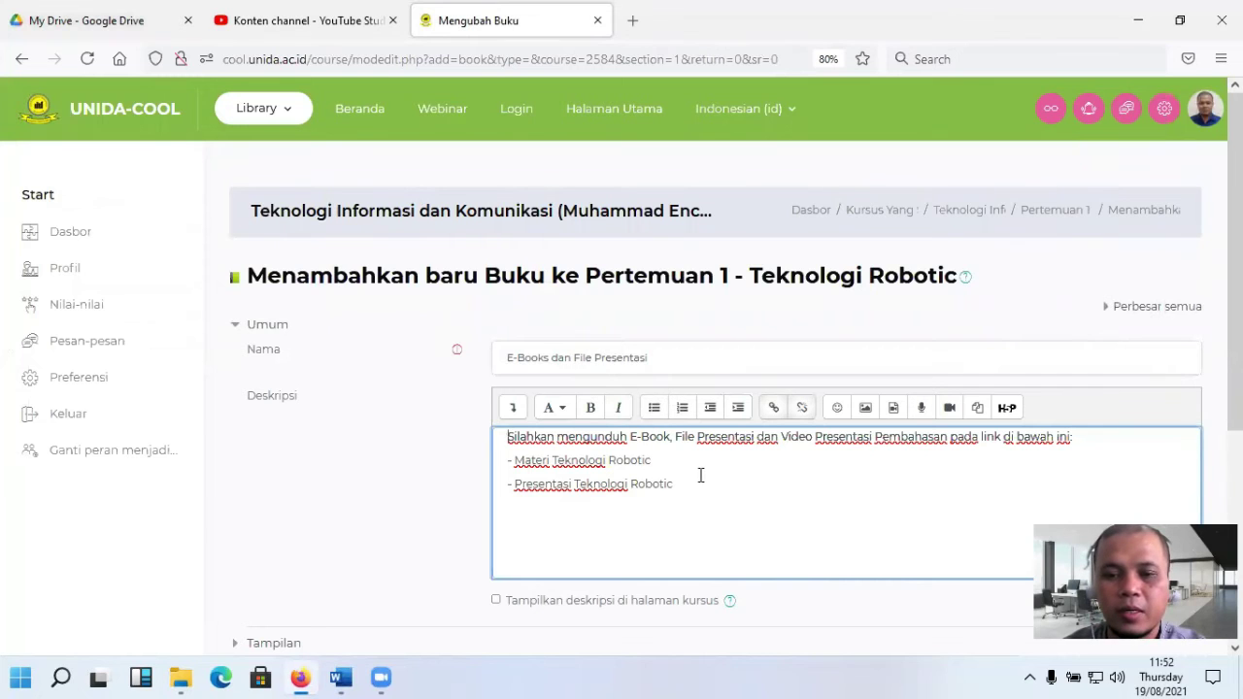
Step: Switch to Google Drive and upload Presentasi Teknologi Robotic.pdf and Teknologi Robotic.pdf into the Teknologi Informasi dan Komunikasi folder
click(70, 11)
scroll(637, 446, down, 3)
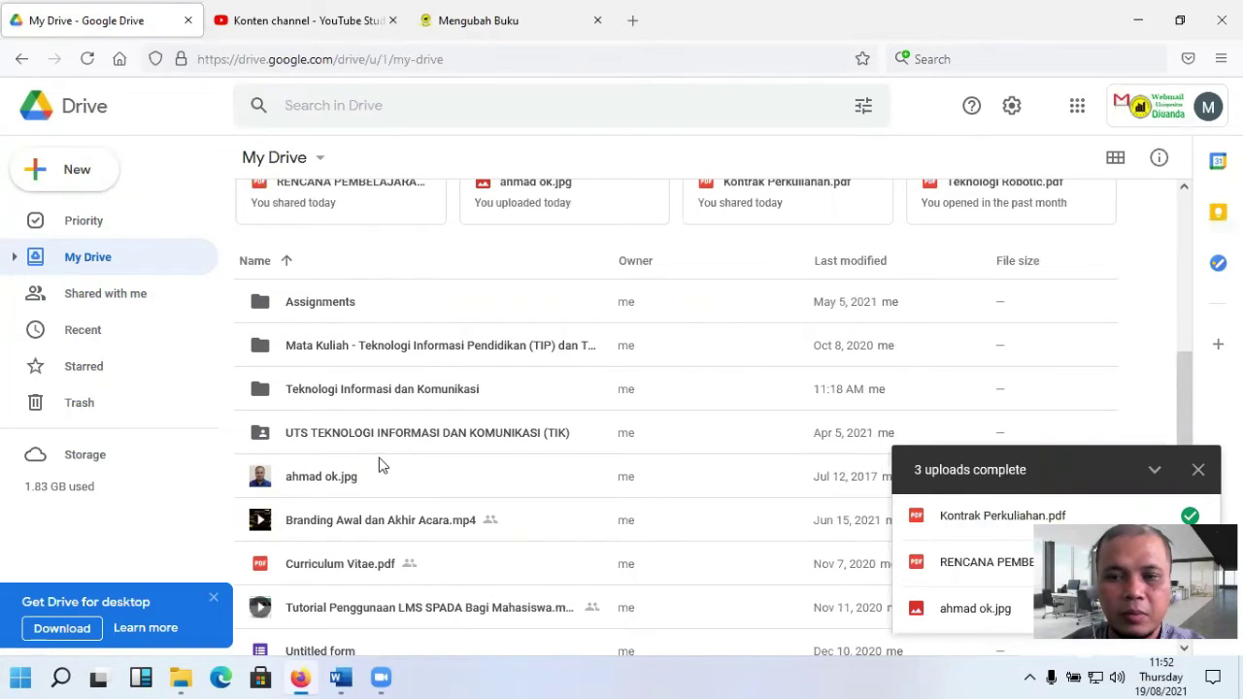
double_click(375, 393)
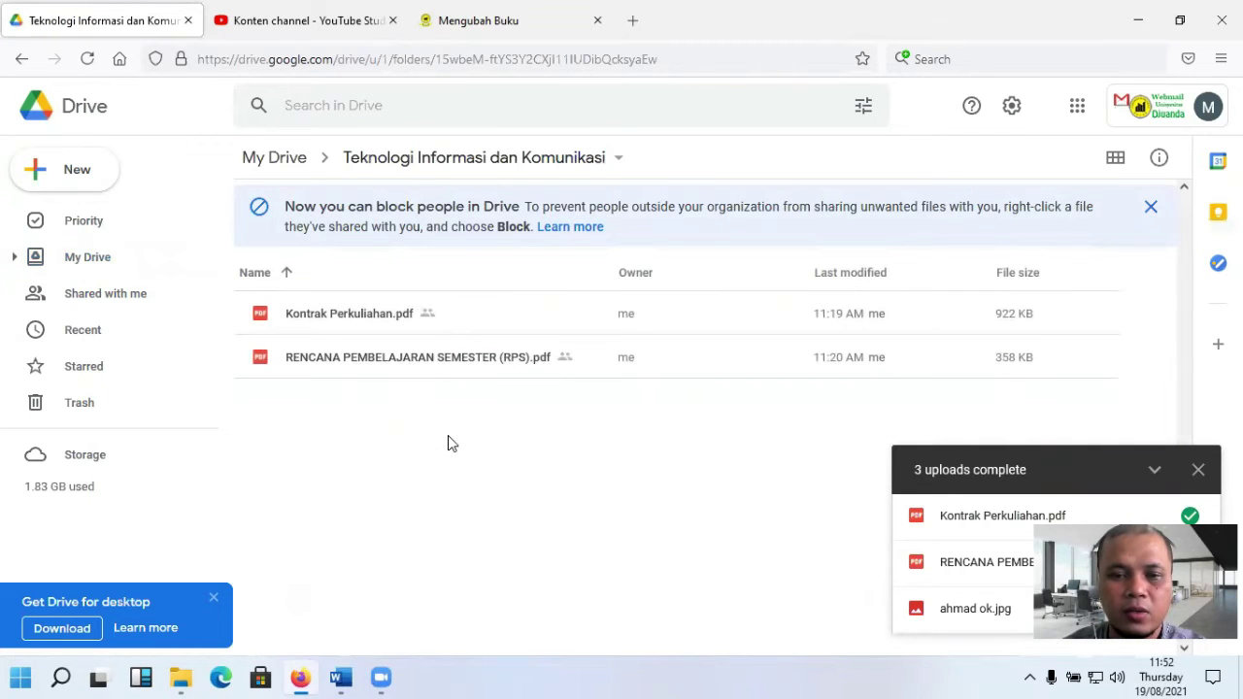
right_click(371, 455)
click(452, 233)
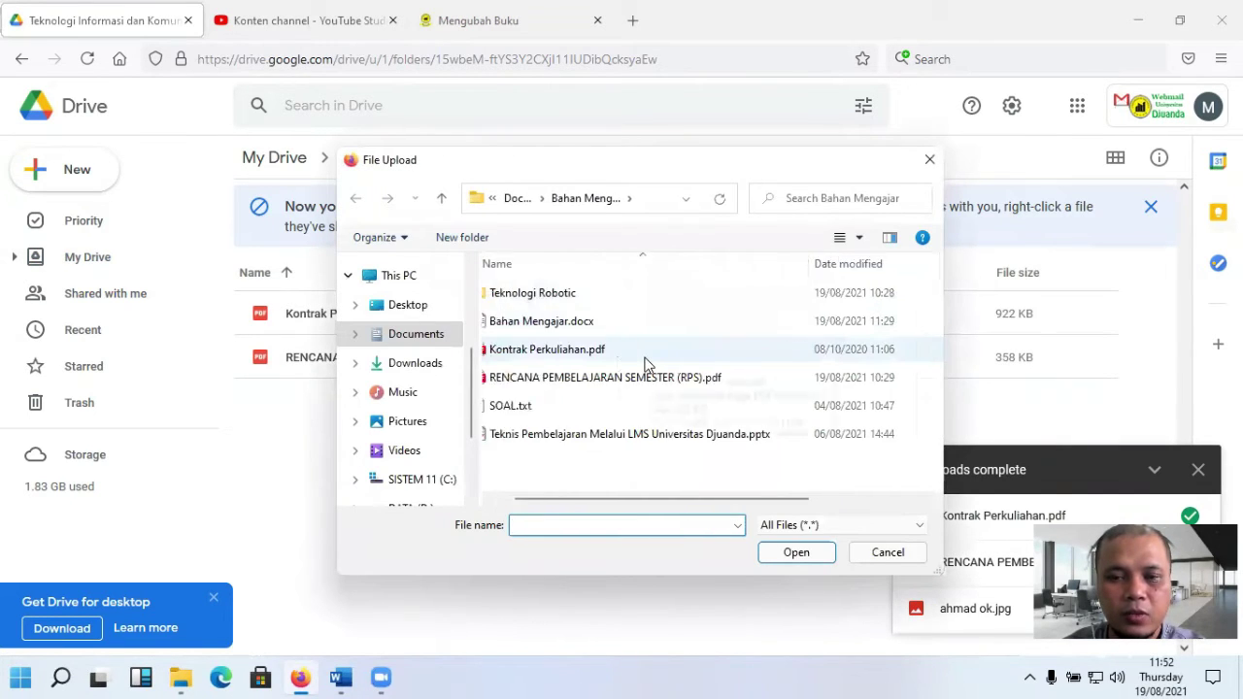
click(561, 296)
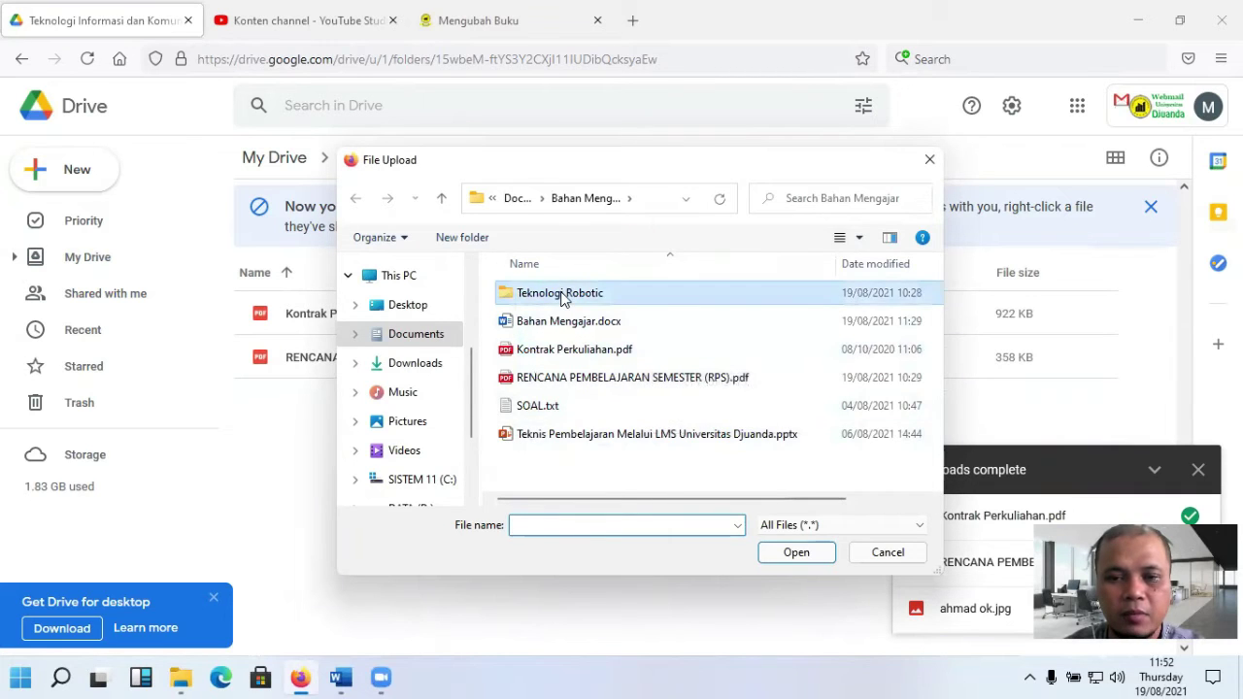
double_click(561, 297)
click(580, 295)
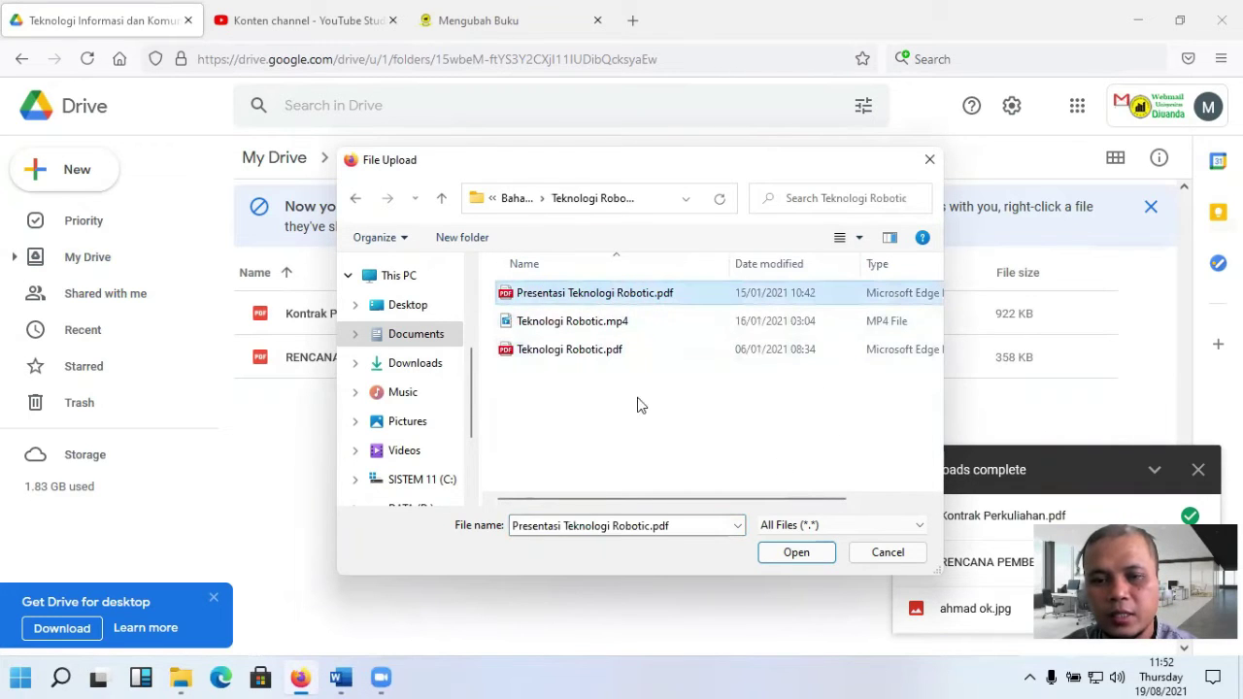
ctrl+click(563, 357)
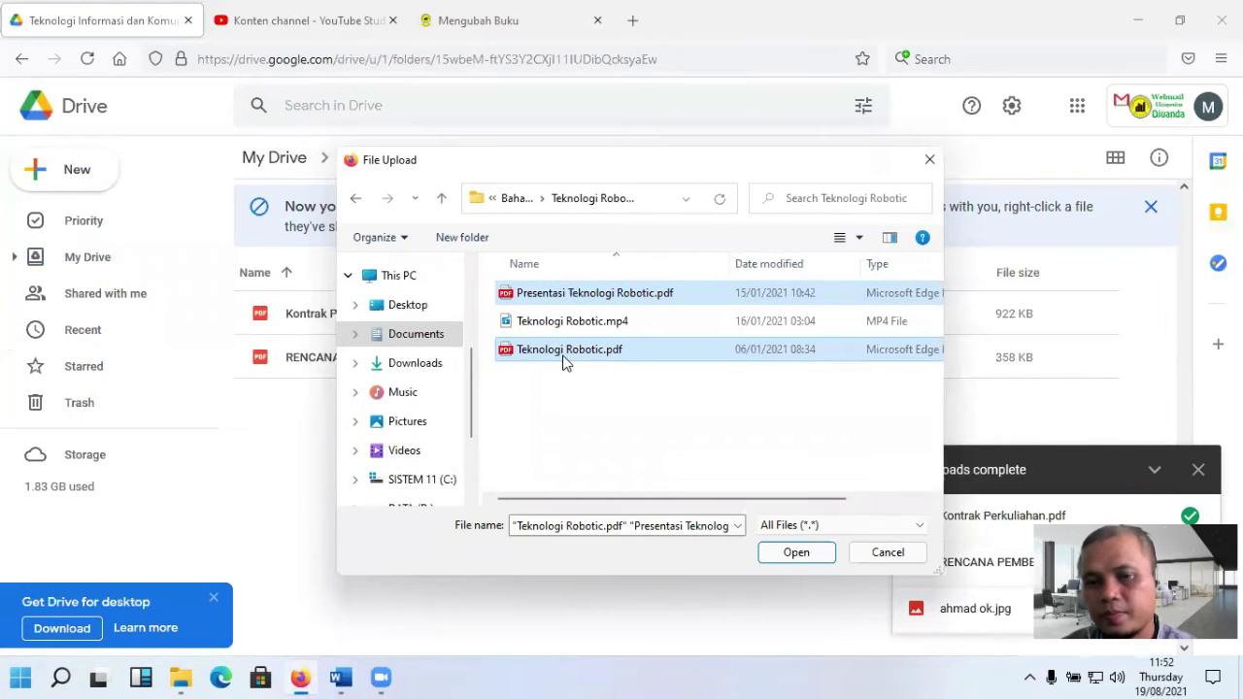
click(797, 552)
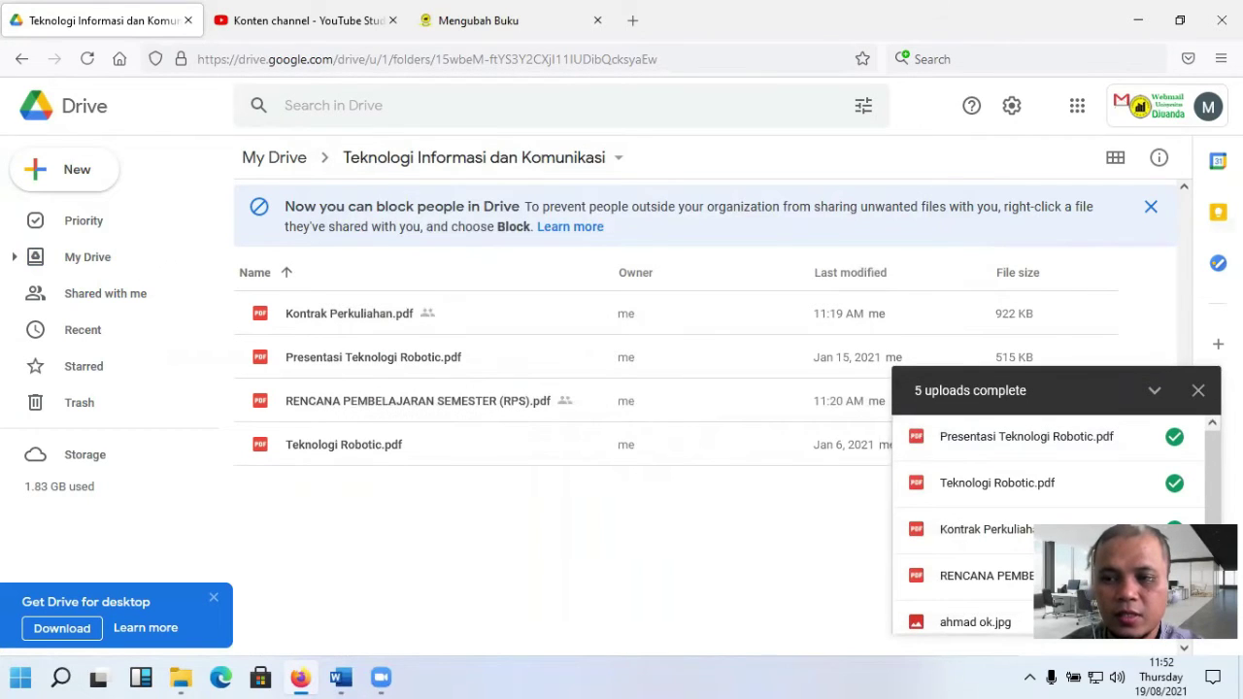
click(1199, 390)
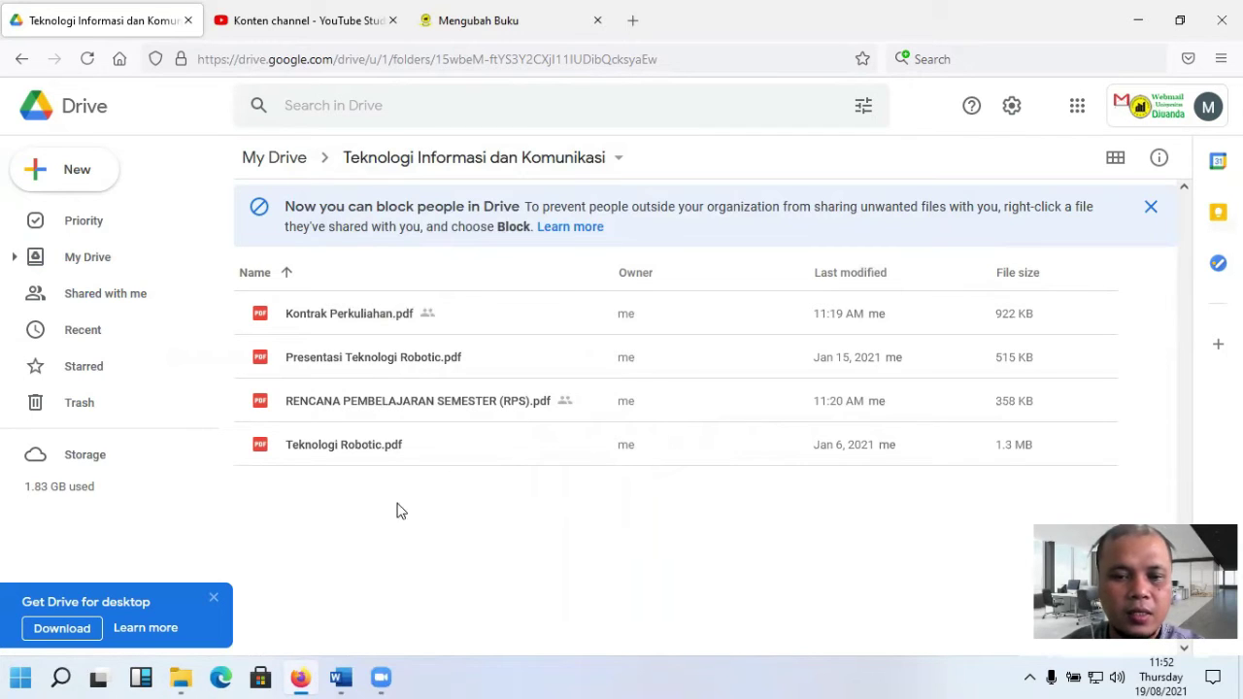
Step: Share Teknologi Robotic.pdf with Anyone with the link and copy its link
click(359, 451)
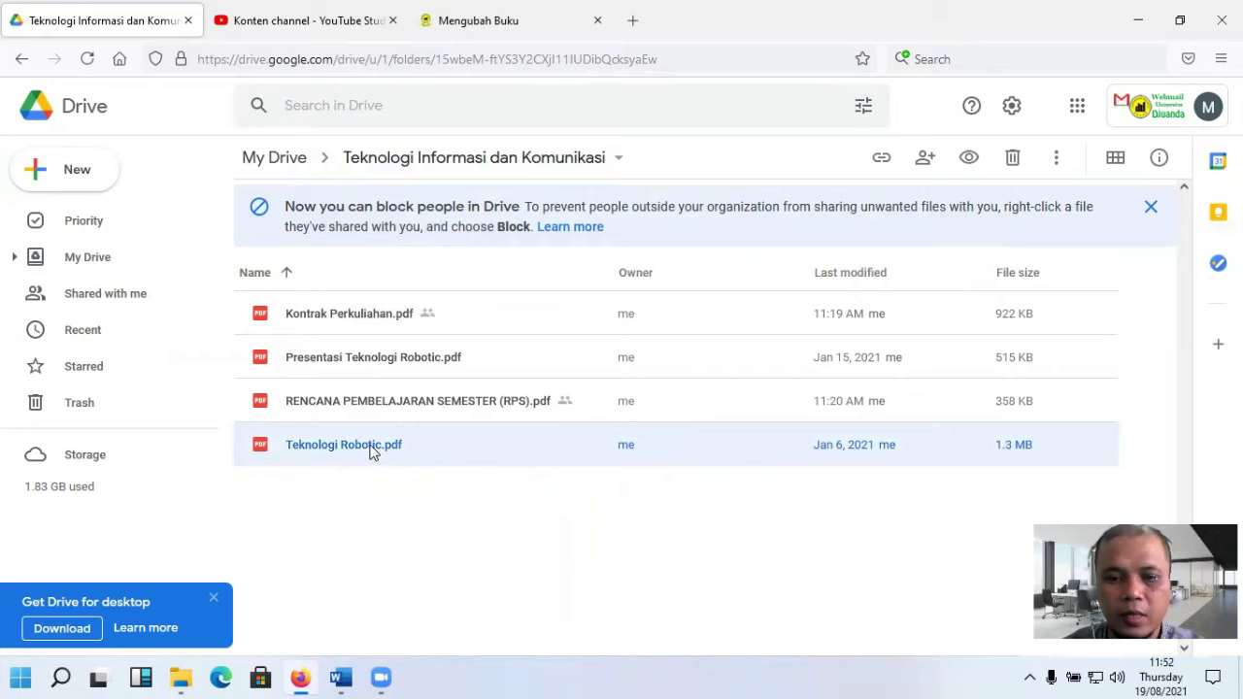
right_click(370, 452)
click(897, 281)
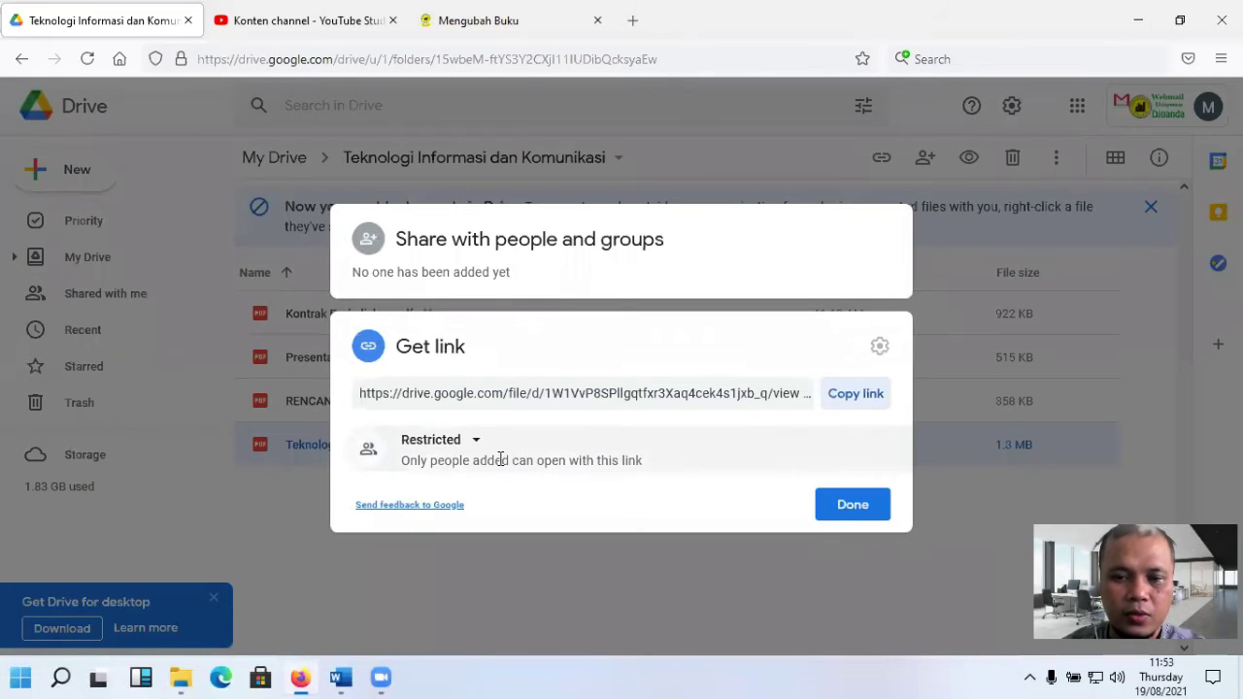
click(480, 445)
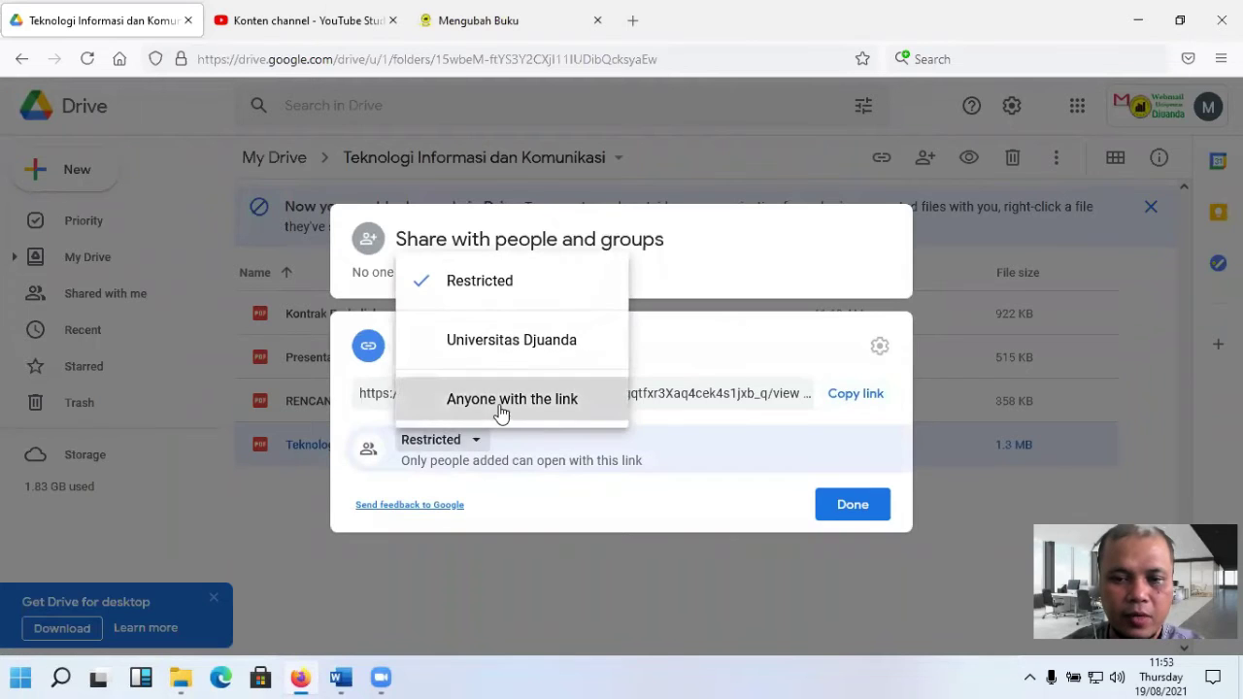
click(500, 412)
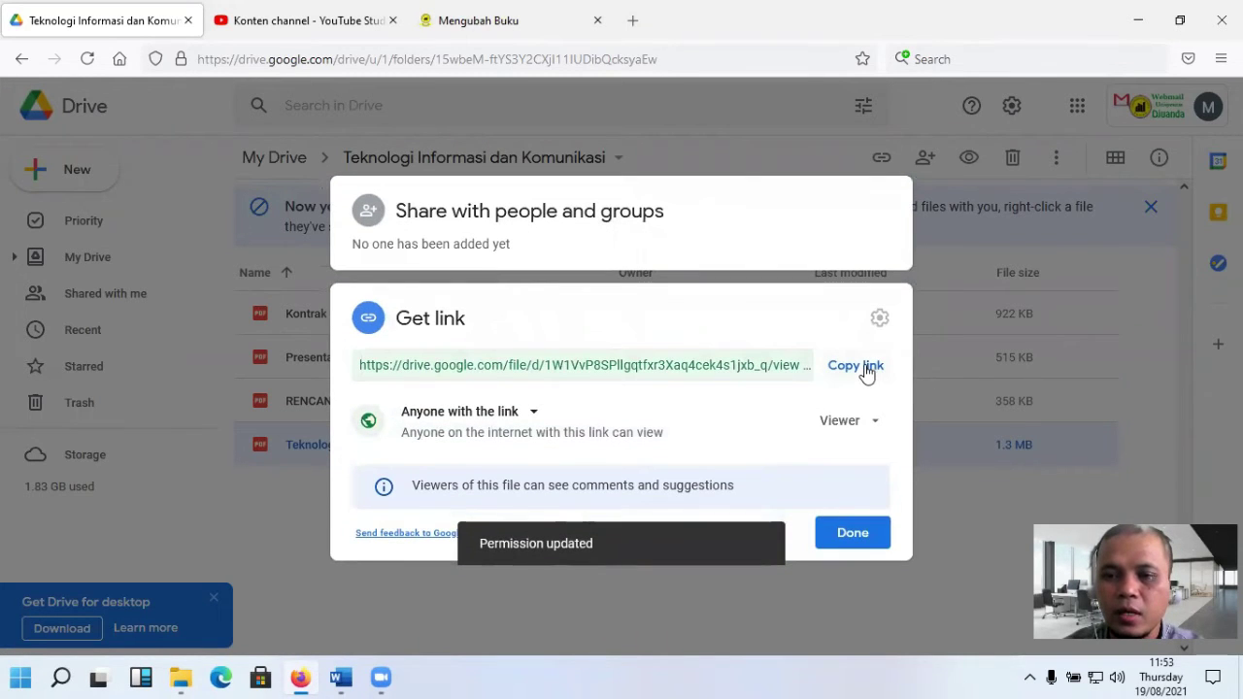
click(864, 369)
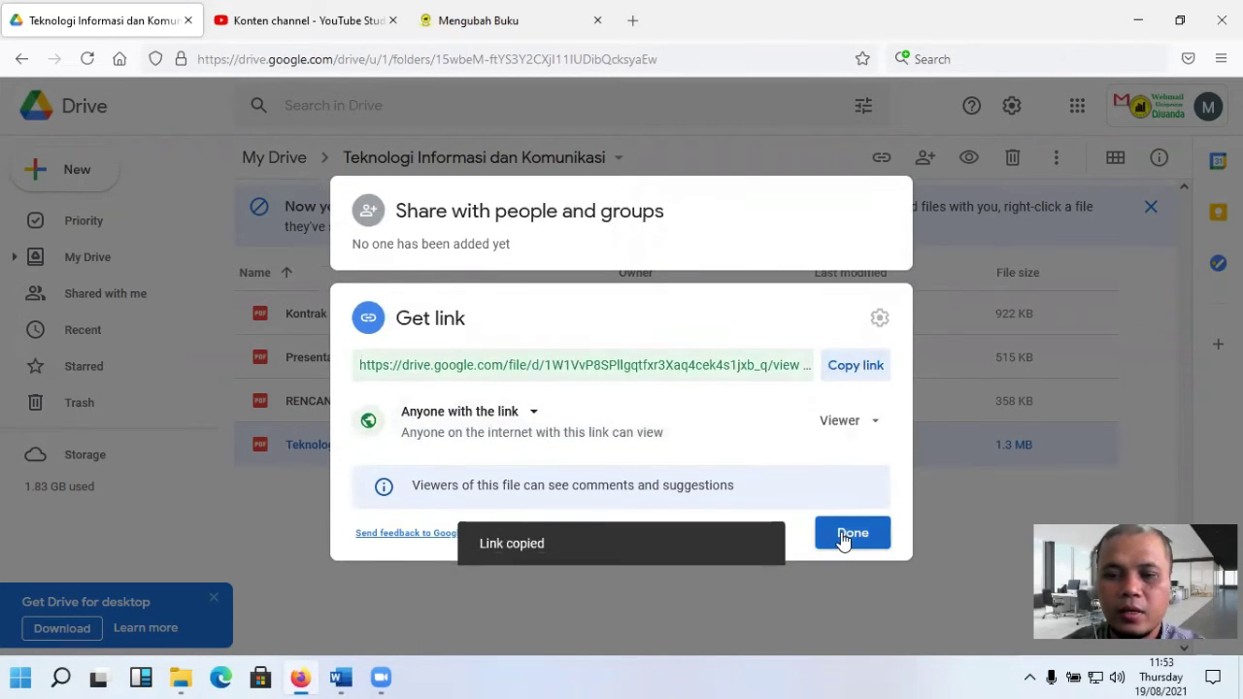
click(844, 537)
Step: Return to the Buku form and link the text Materi Teknologi Robotic in the description to the copied Drive URL
click(457, 22)
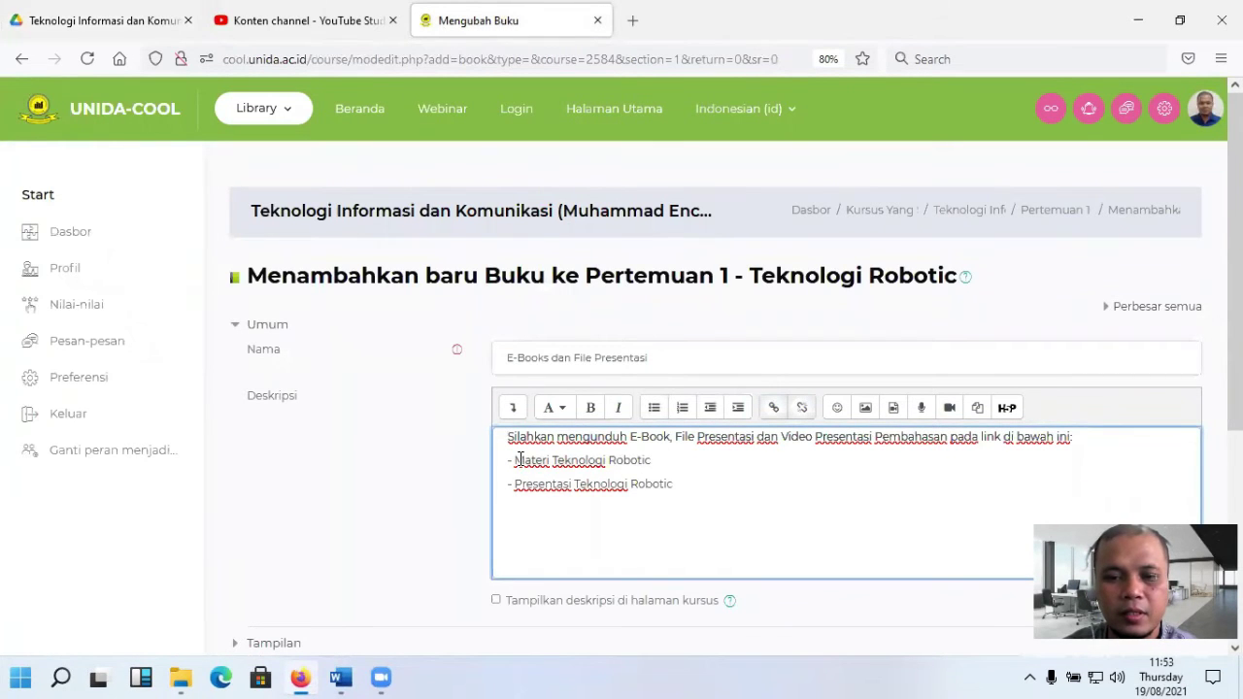
drag(545, 466, 633, 467)
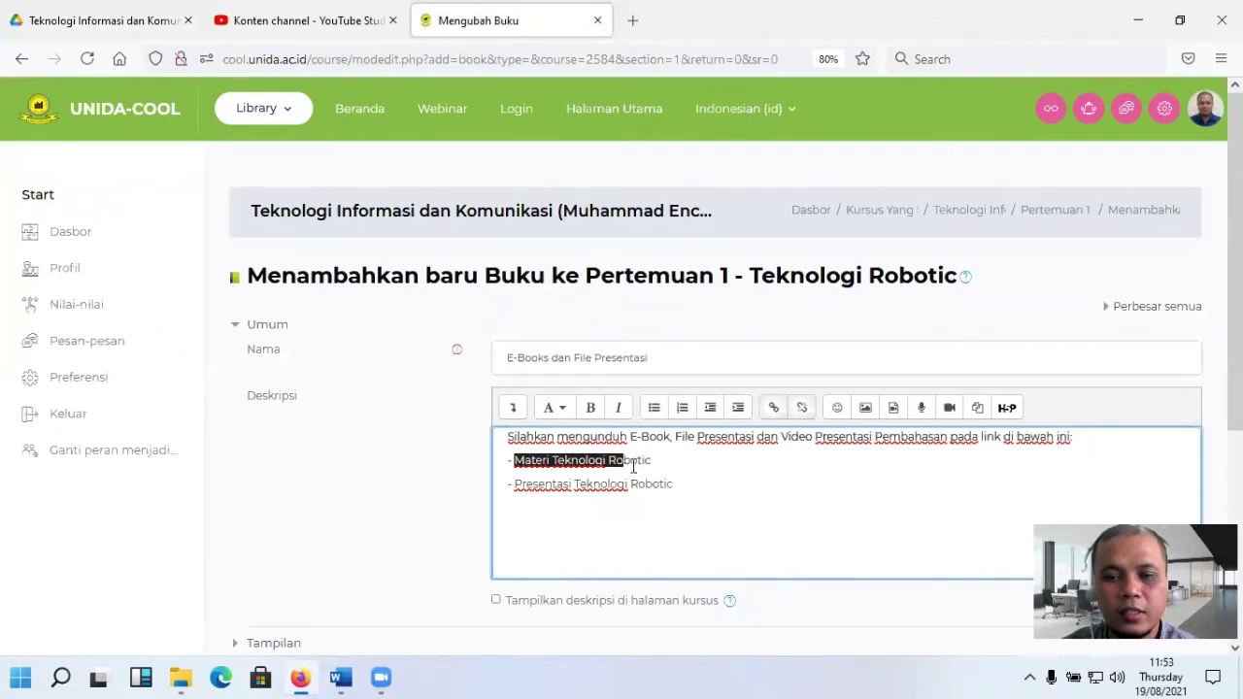
click(774, 408)
click(539, 366)
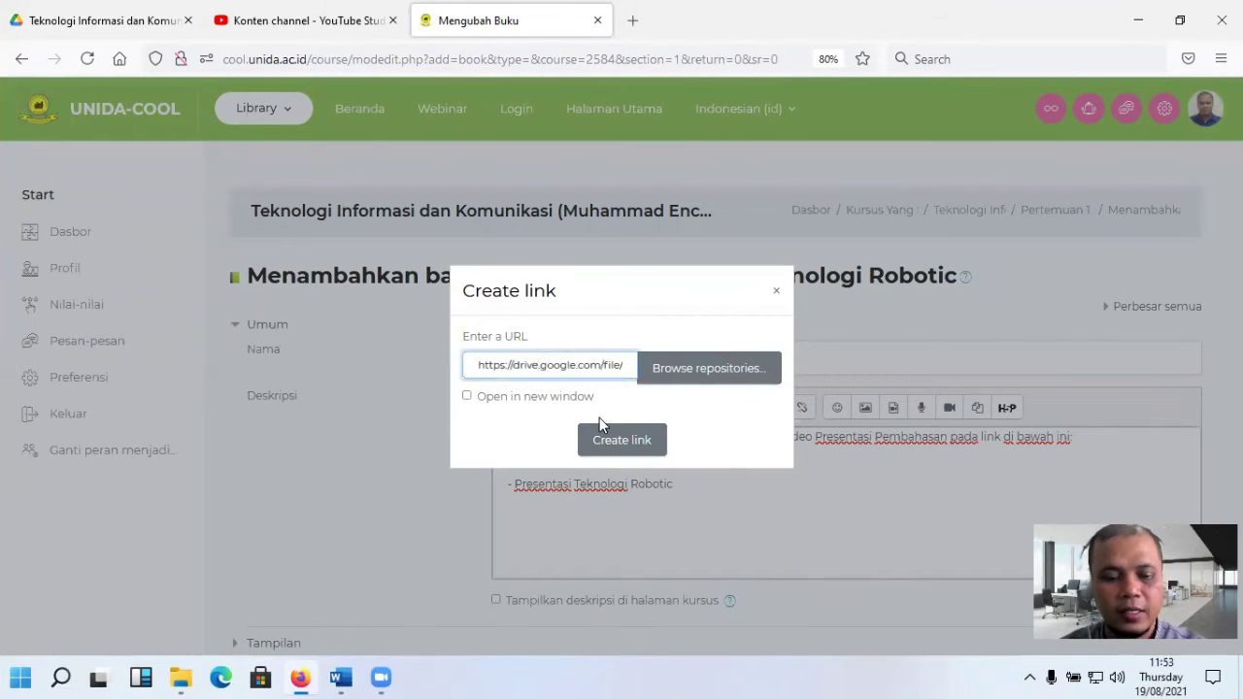
key(ctrl+a)
key(BackSpace)
key(ctrl+v)
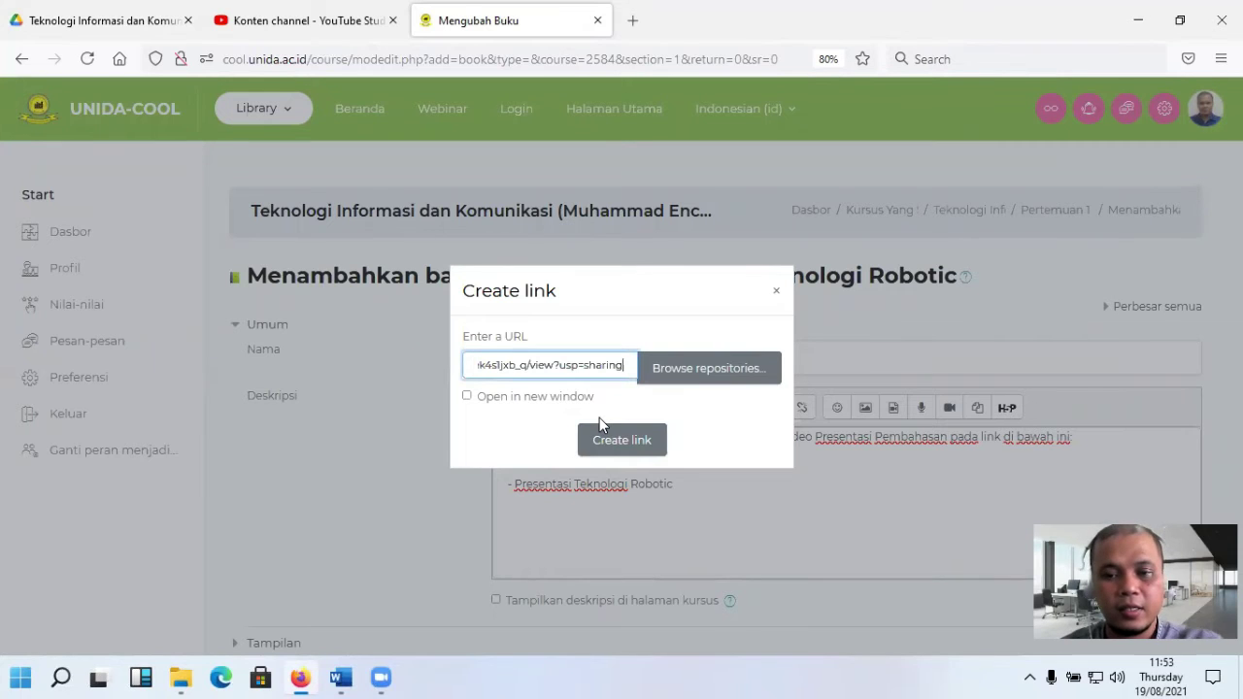
click(622, 442)
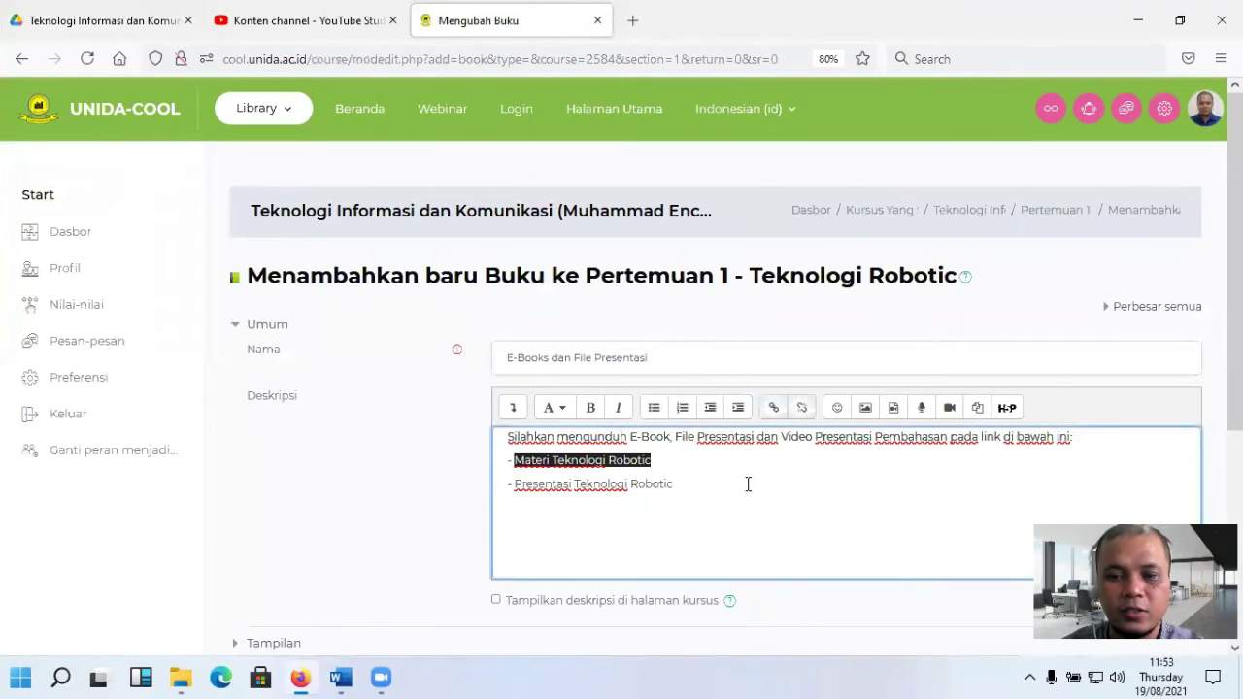
Step: Share Presentasi Teknologi Robotic.pdf in Google Drive with Anyone with the link and copy its link
click(264, 21)
click(137, 24)
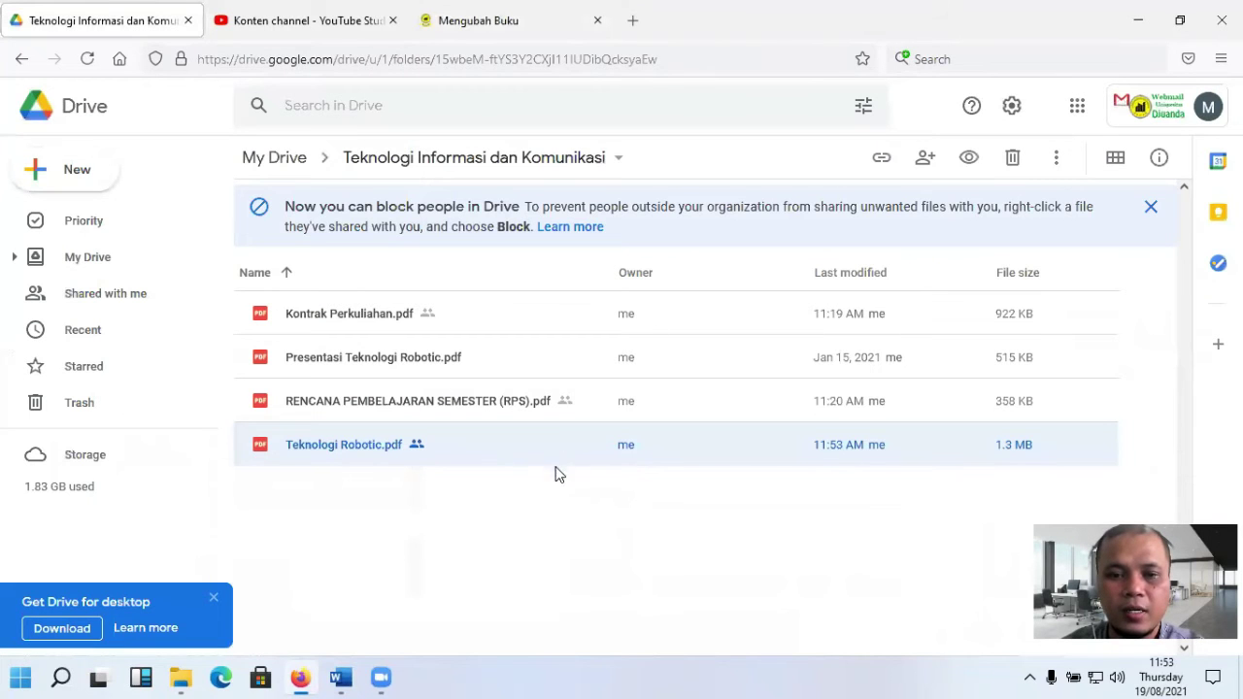
click(515, 509)
click(379, 367)
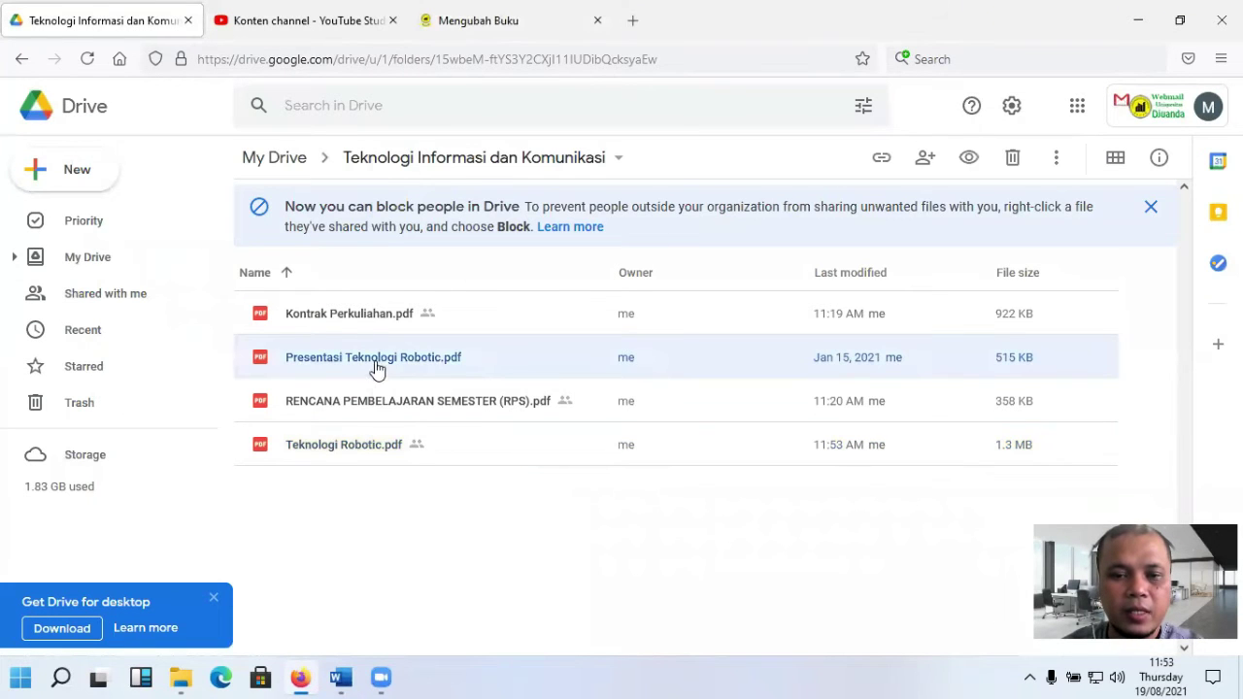
right_click(377, 369)
click(450, 244)
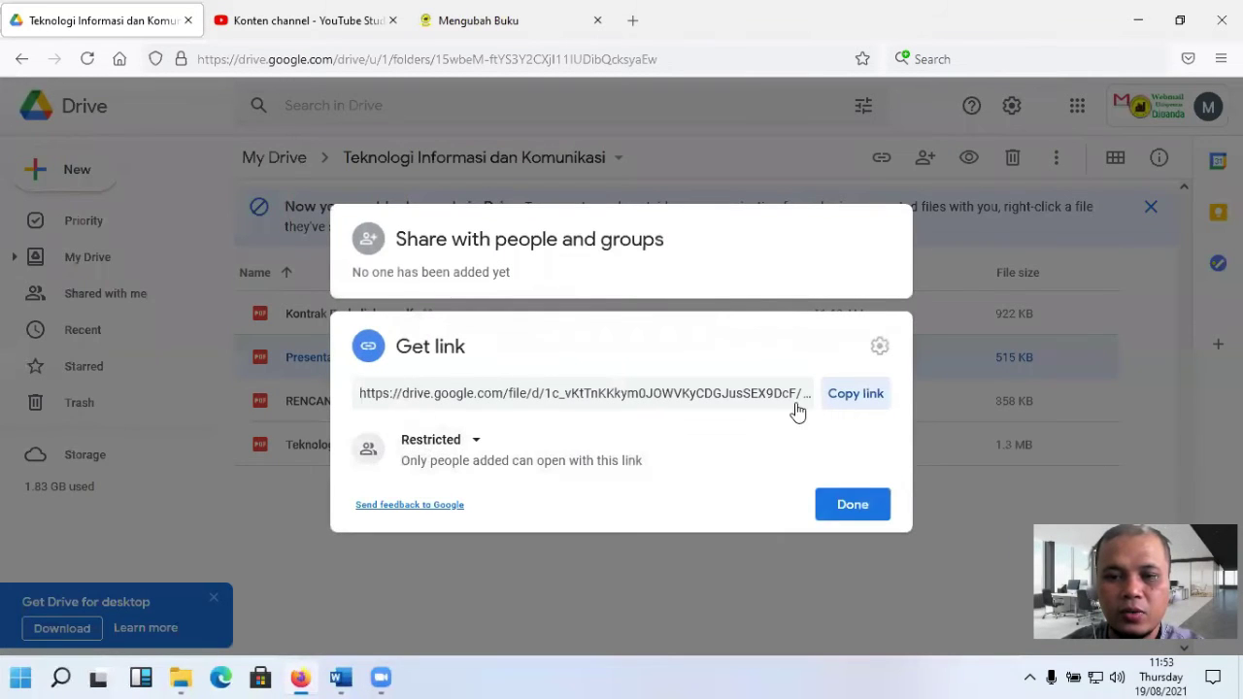
click(473, 441)
click(500, 404)
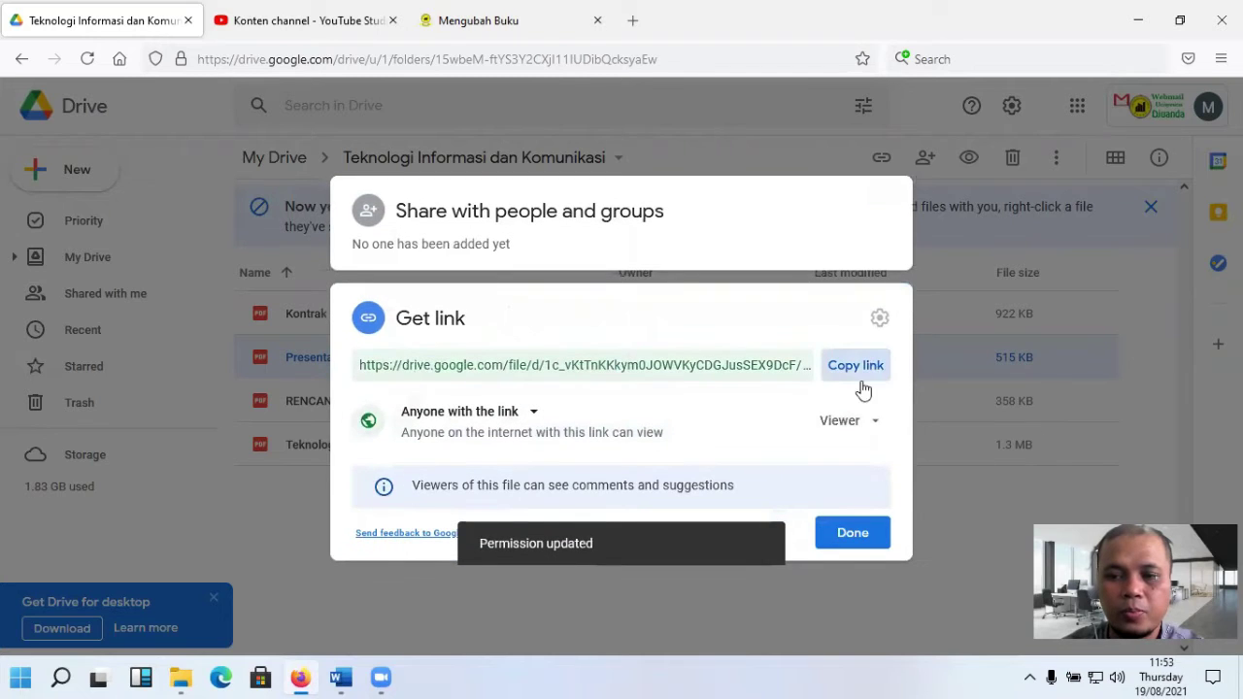
click(570, 375)
key(Escape)
Step: Back in the Buku form, link the text Presentasi Teknologi Robotic in the description to the copied Drive URL
click(475, 33)
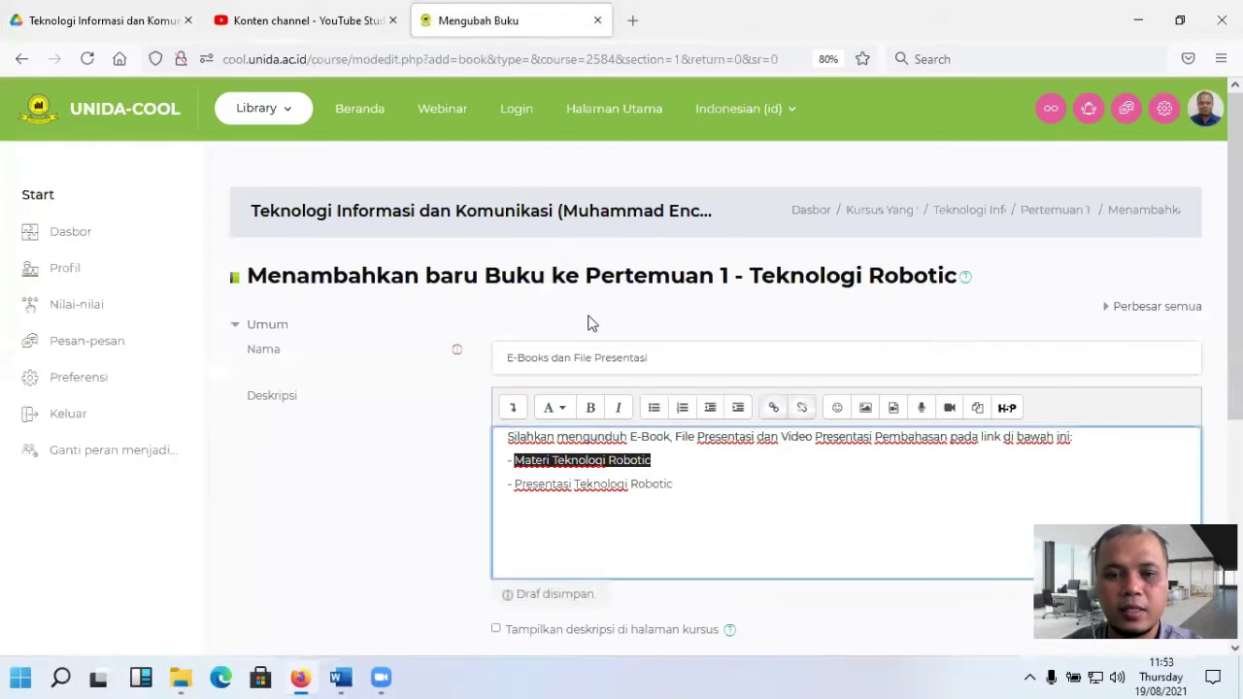
drag(514, 483, 670, 484)
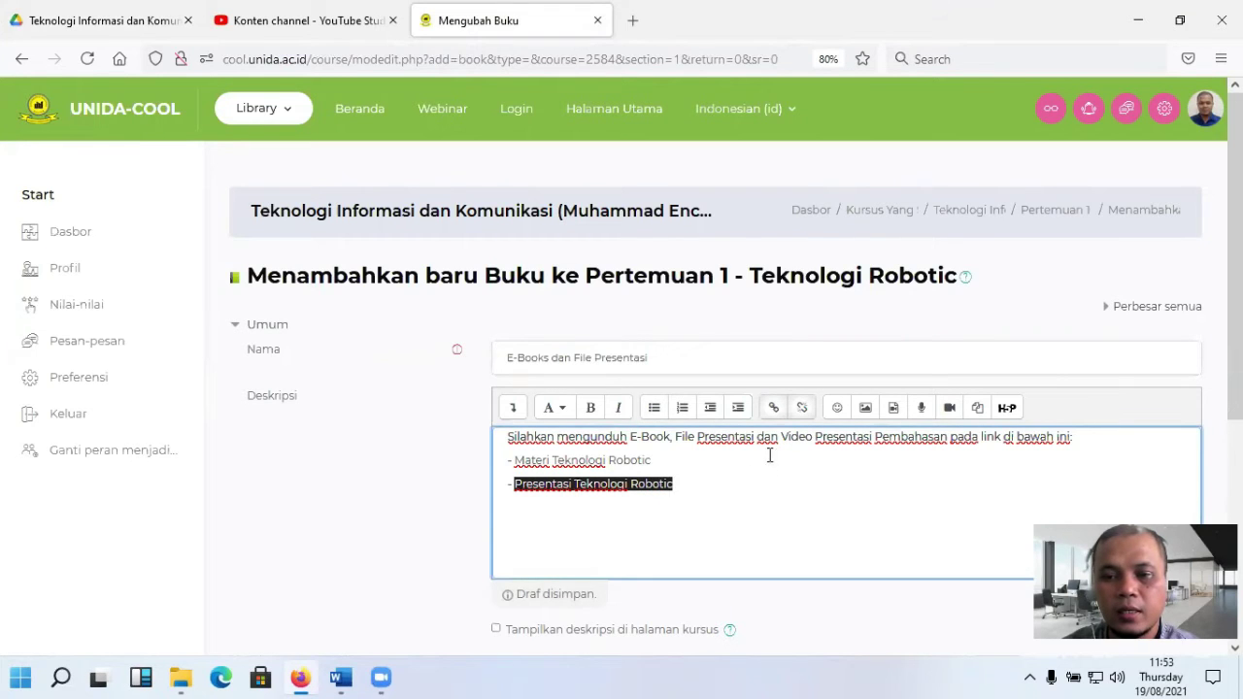
click(775, 407)
key(ctrl+v)
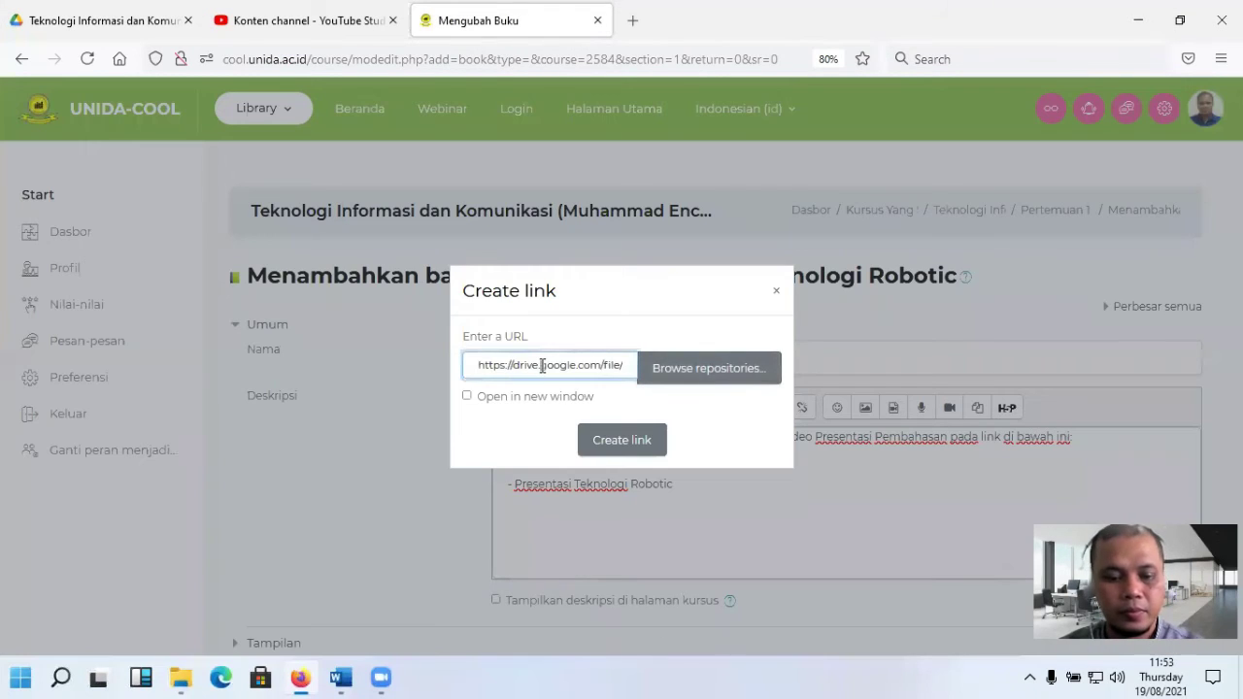
key(ctrl+a)
key(BackSpace)
key(ctrl+v)
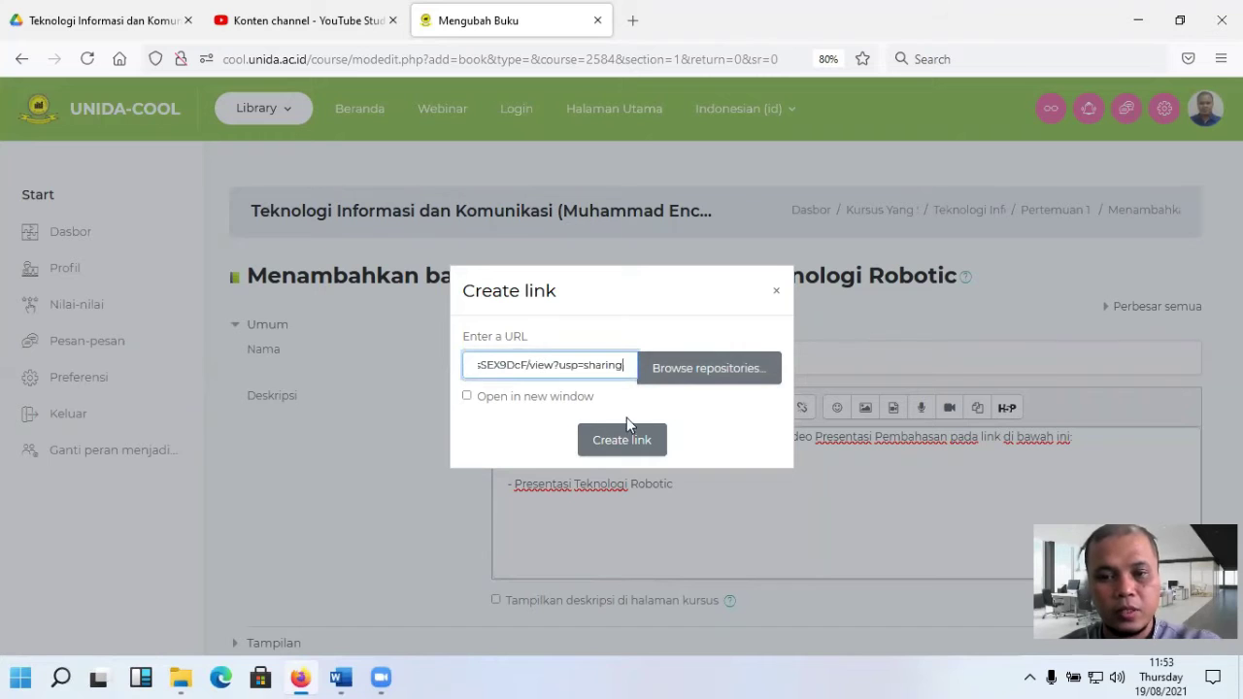
click(623, 440)
Step: Enable showing the description on the course page, save the Buku and return to the course content
scroll(630, 439, down, 5)
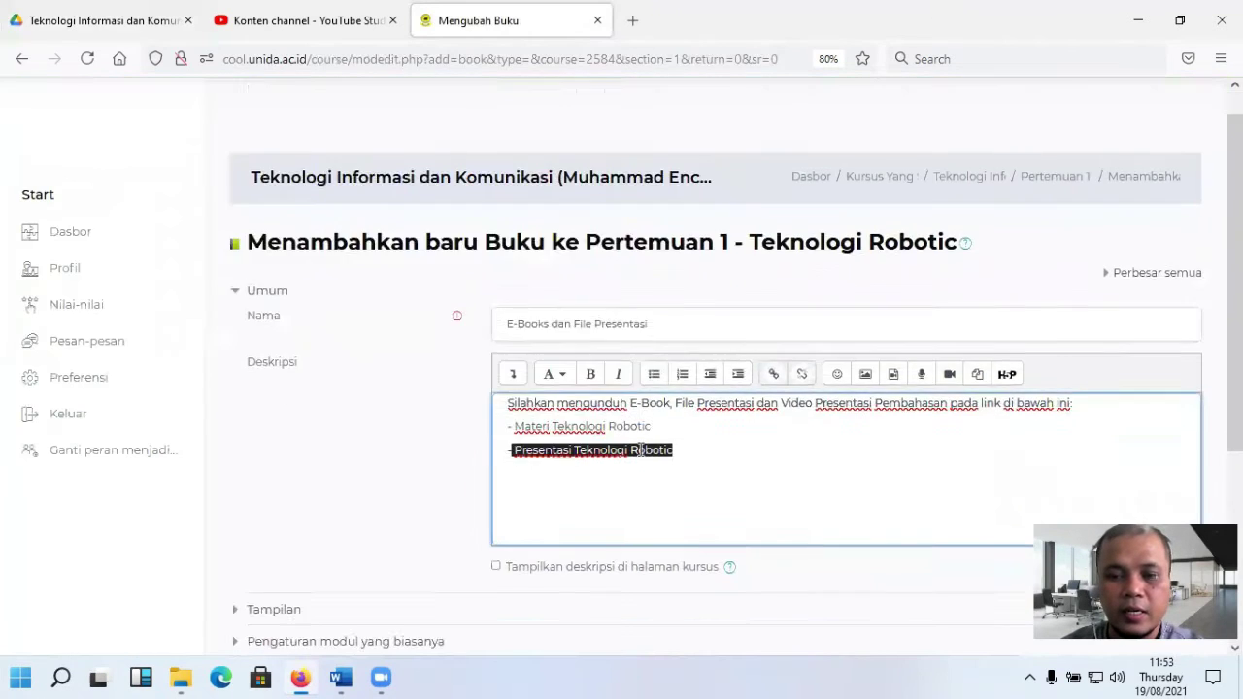
click(535, 302)
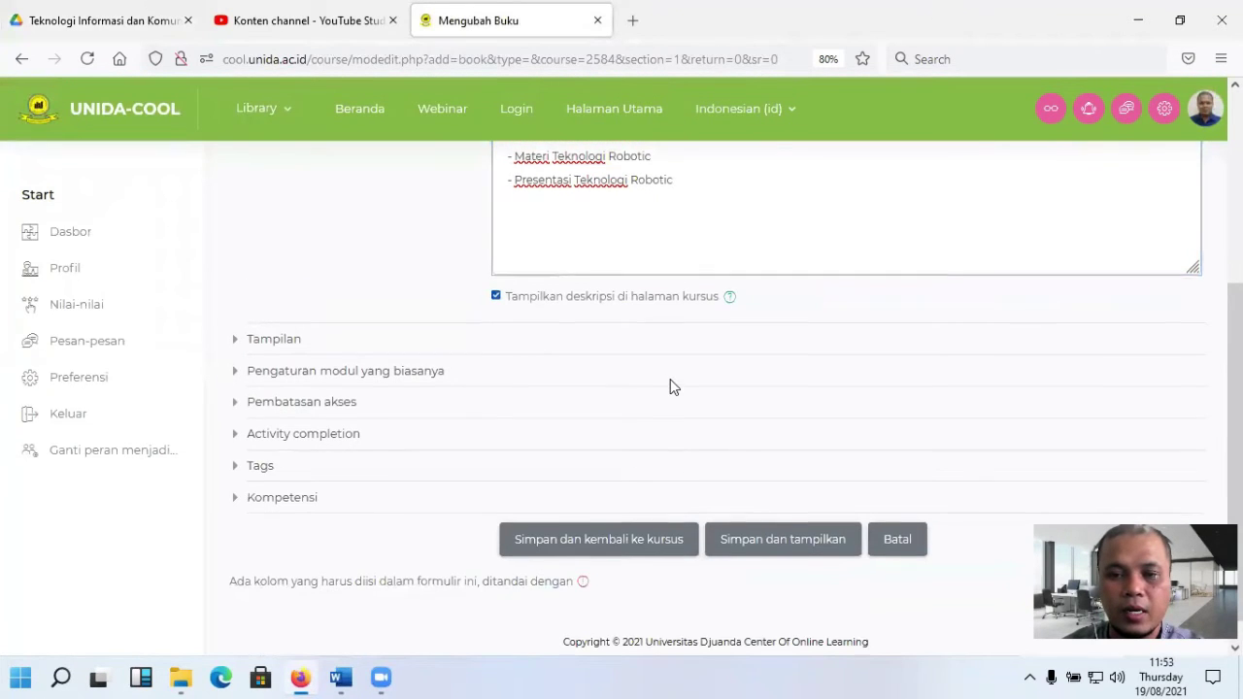
scroll(671, 381, up, 1)
click(619, 619)
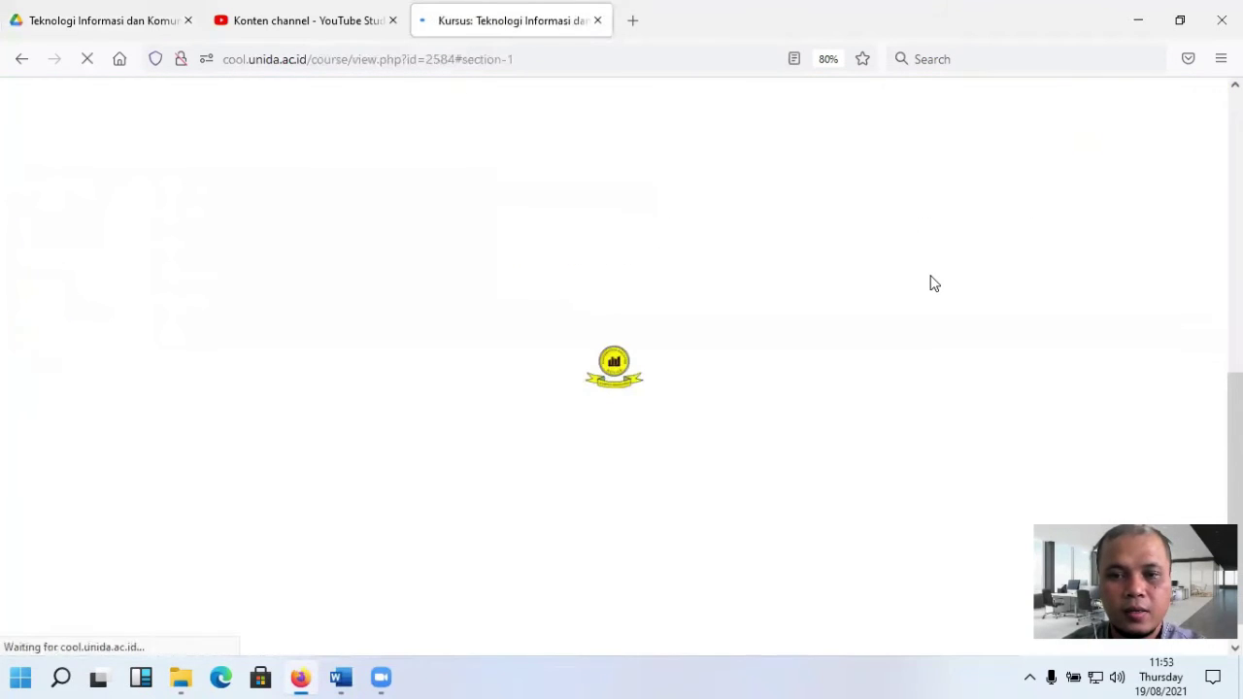
scroll(686, 311, up, 3)
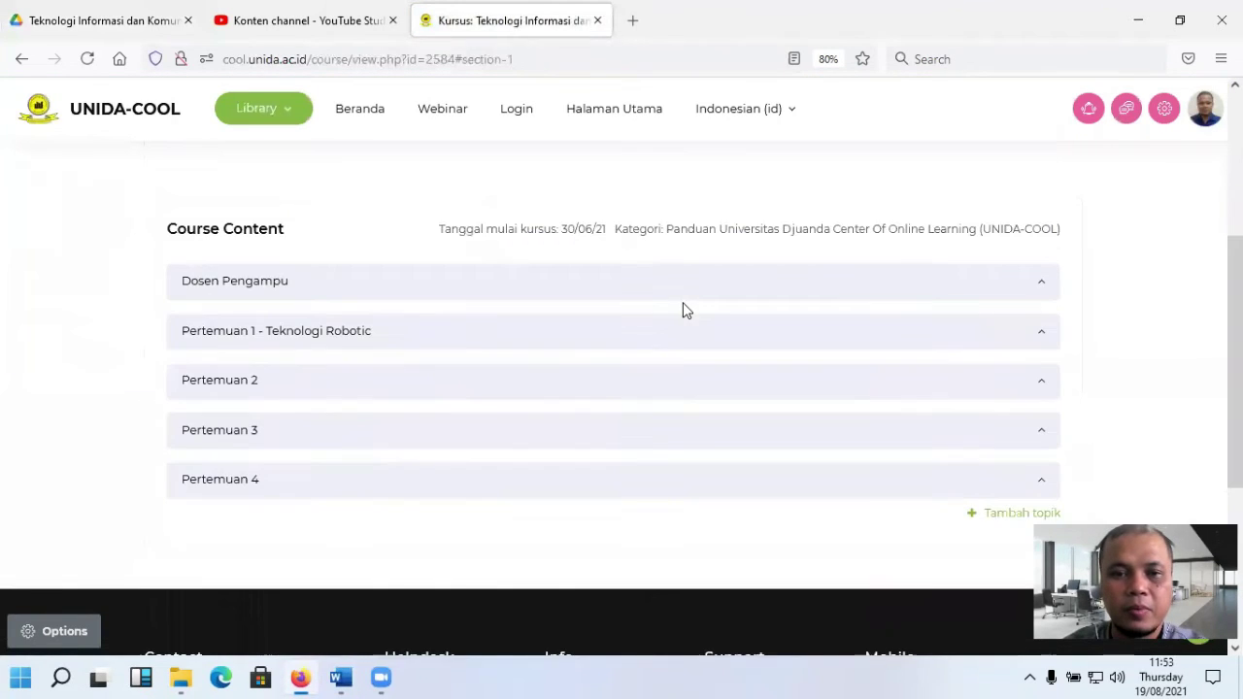
Step: Expand Pertemuan 1 - Teknologi Robotic and review its activities down to E-Books dan File Presentasi
click(1019, 344)
scroll(353, 369, down, 3)
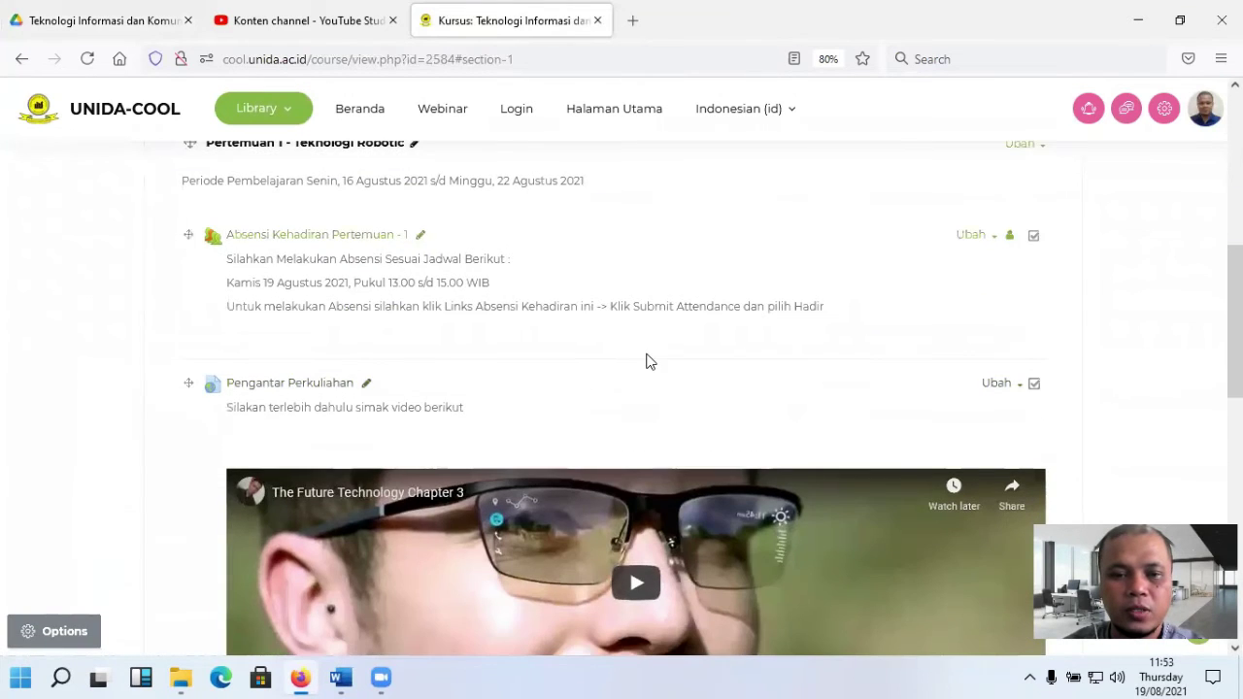
scroll(648, 361, down, 5)
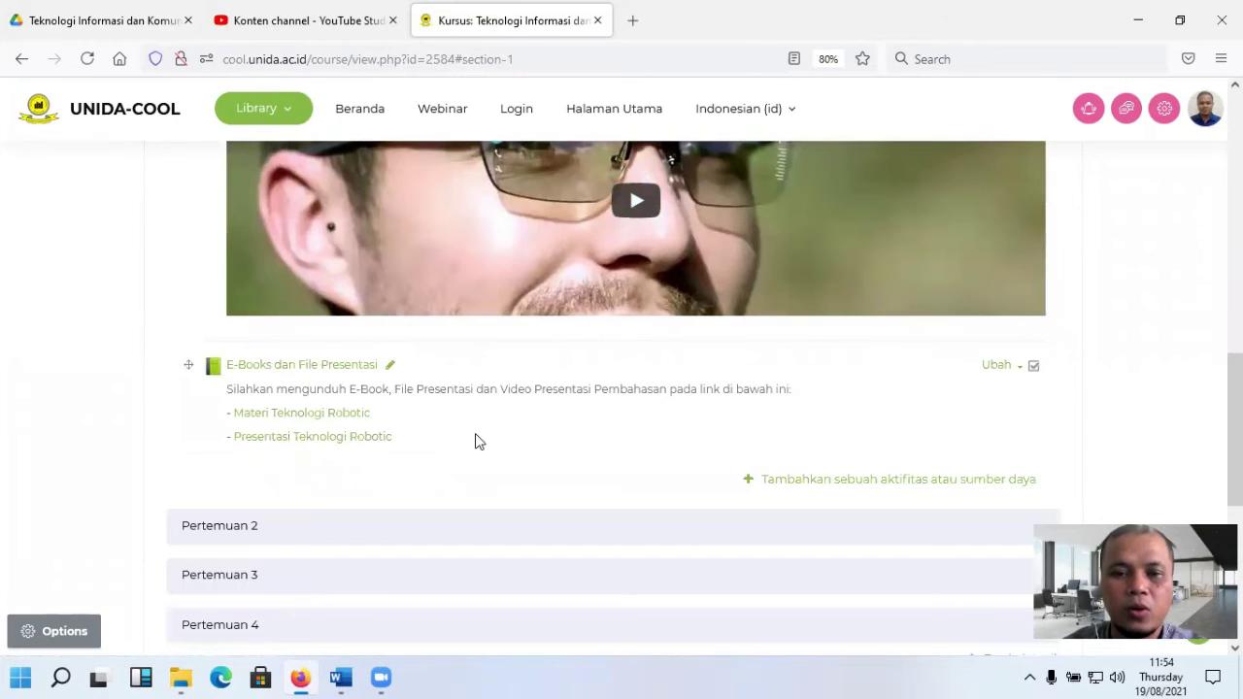
scroll(476, 442, up, 1)
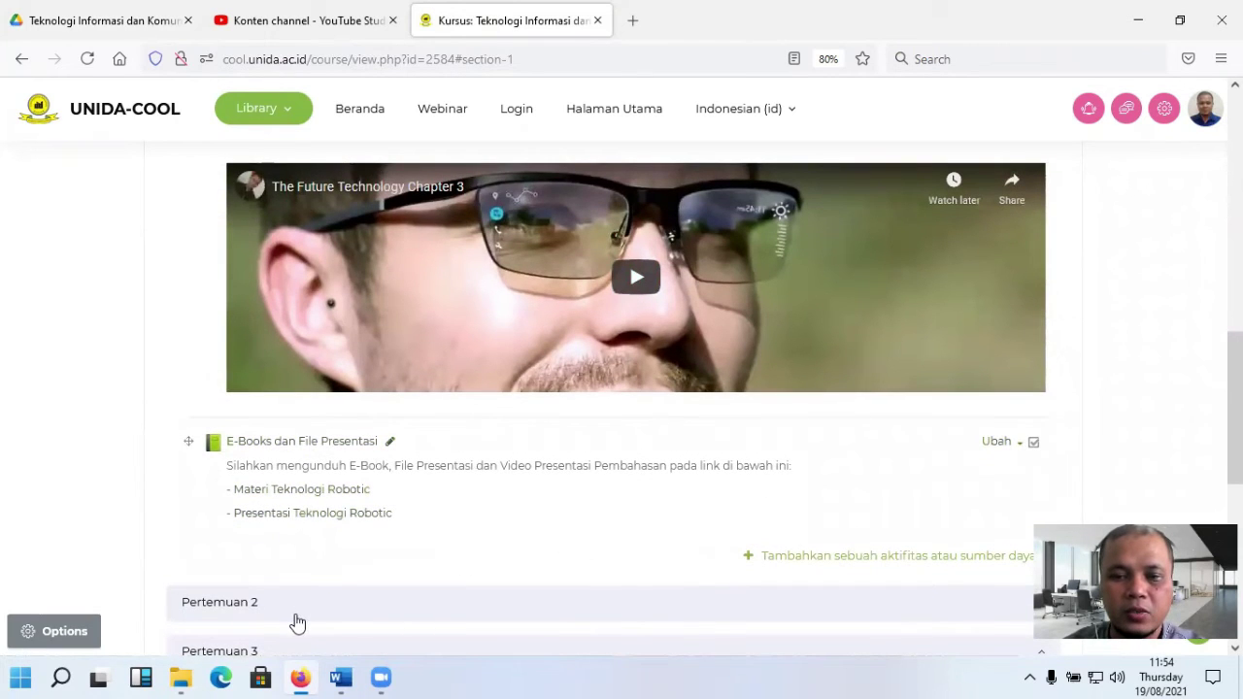
scroll(636, 482, down, 2)
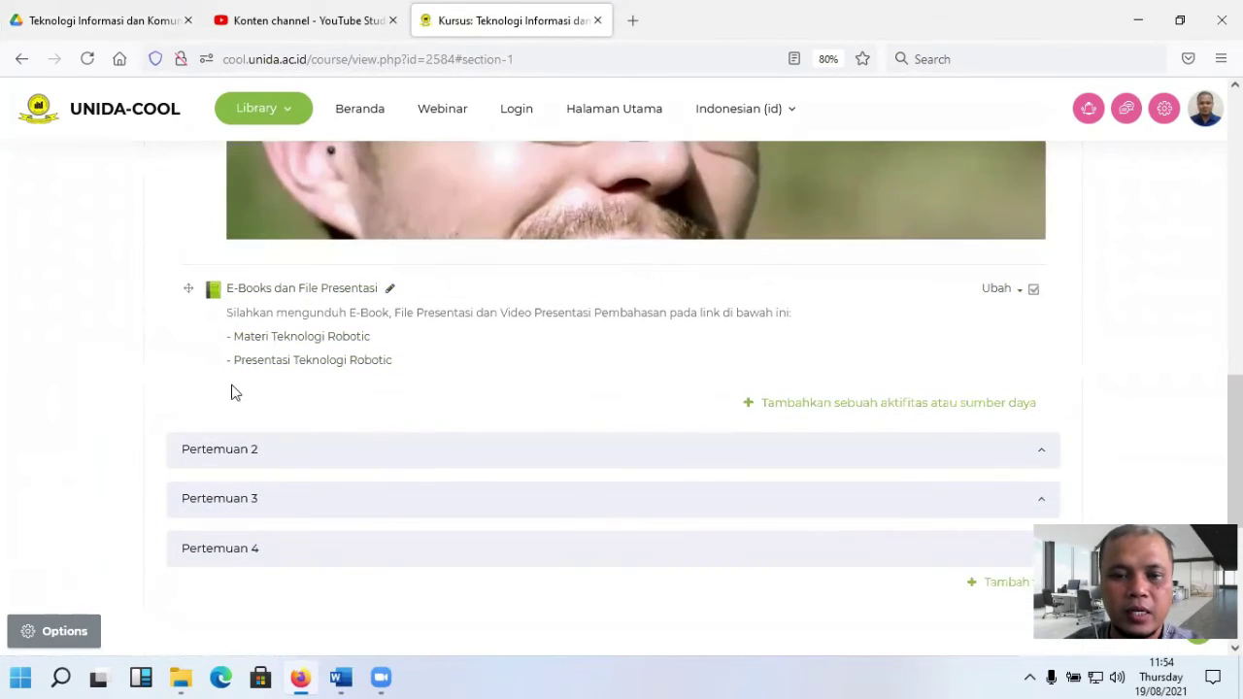
Step: Open the Materi Teknologi Robotic link in a new tab, look through the PDF and close it
right_click(334, 344)
click(378, 358)
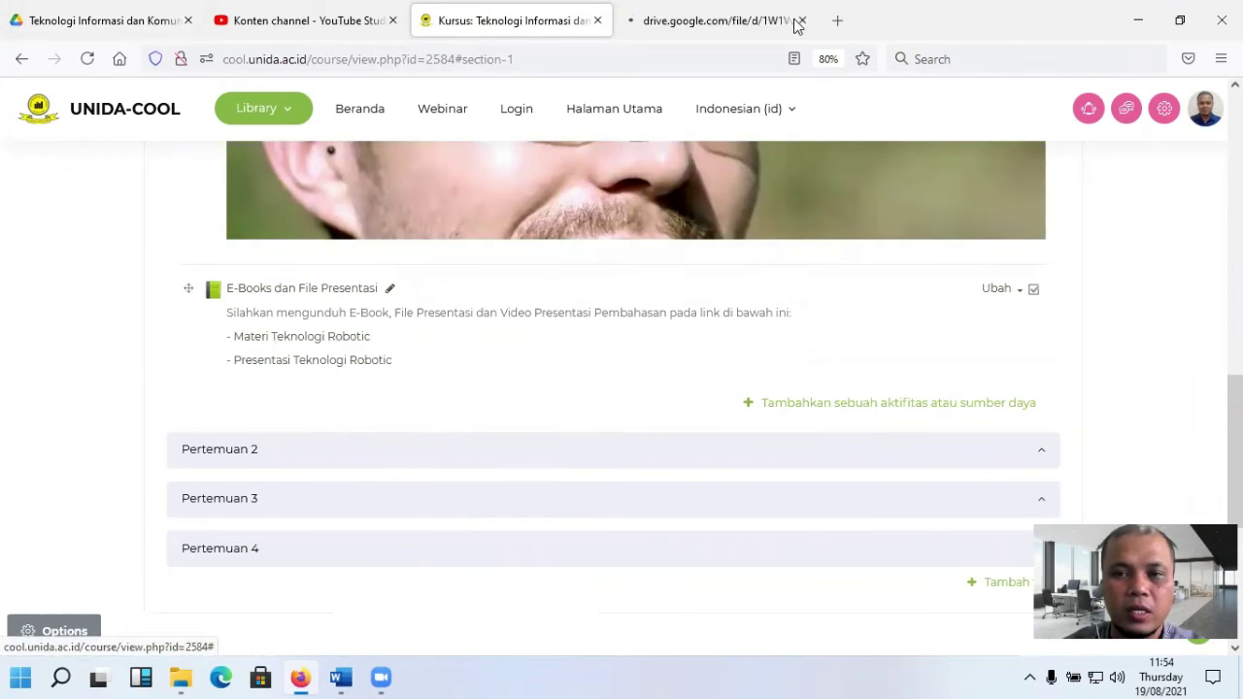
click(719, 21)
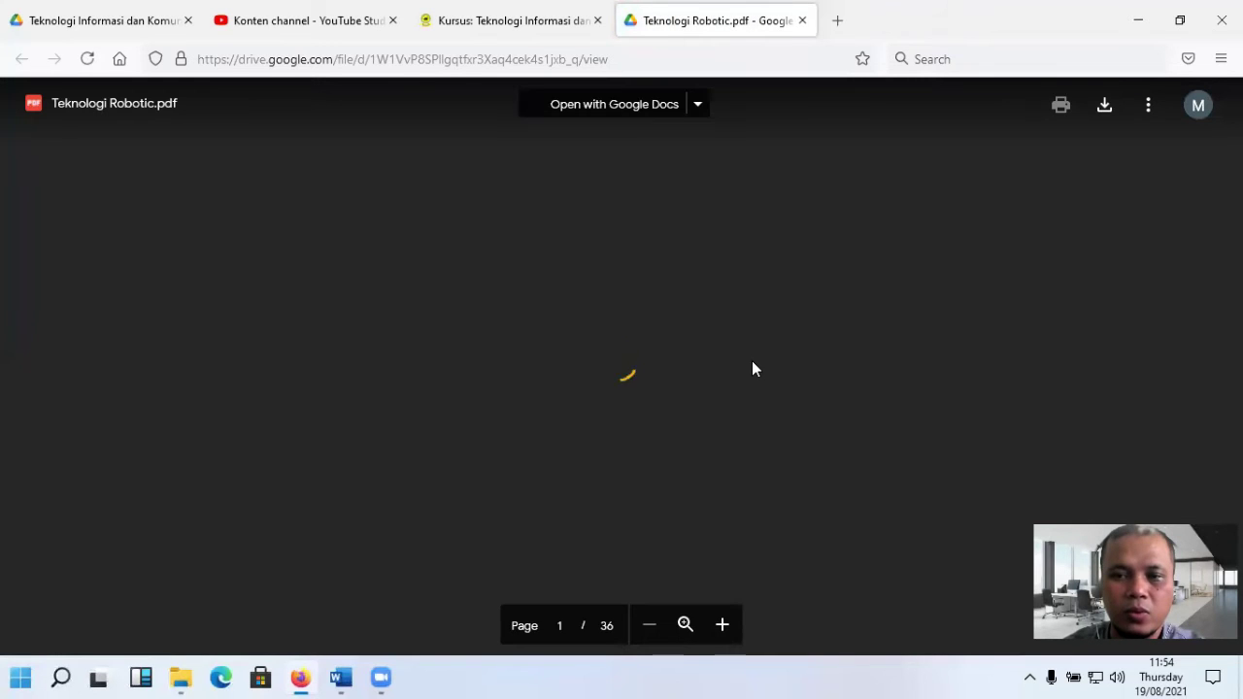
scroll(814, 146, down, 15)
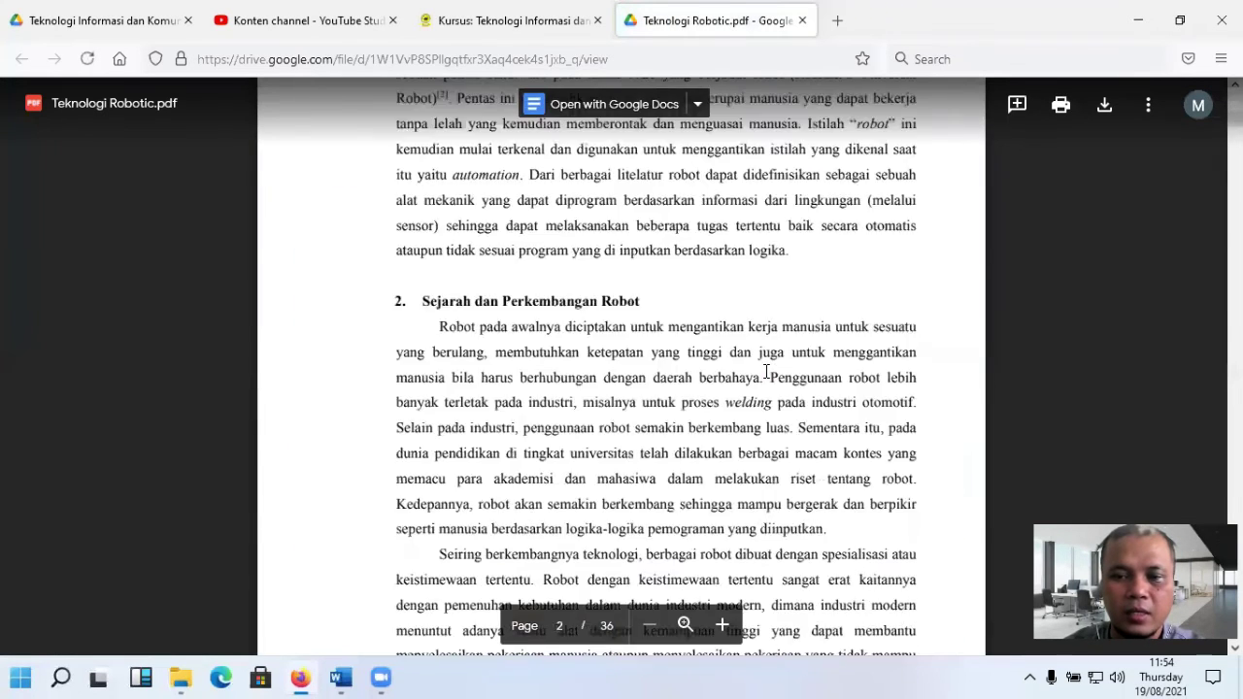
click(802, 20)
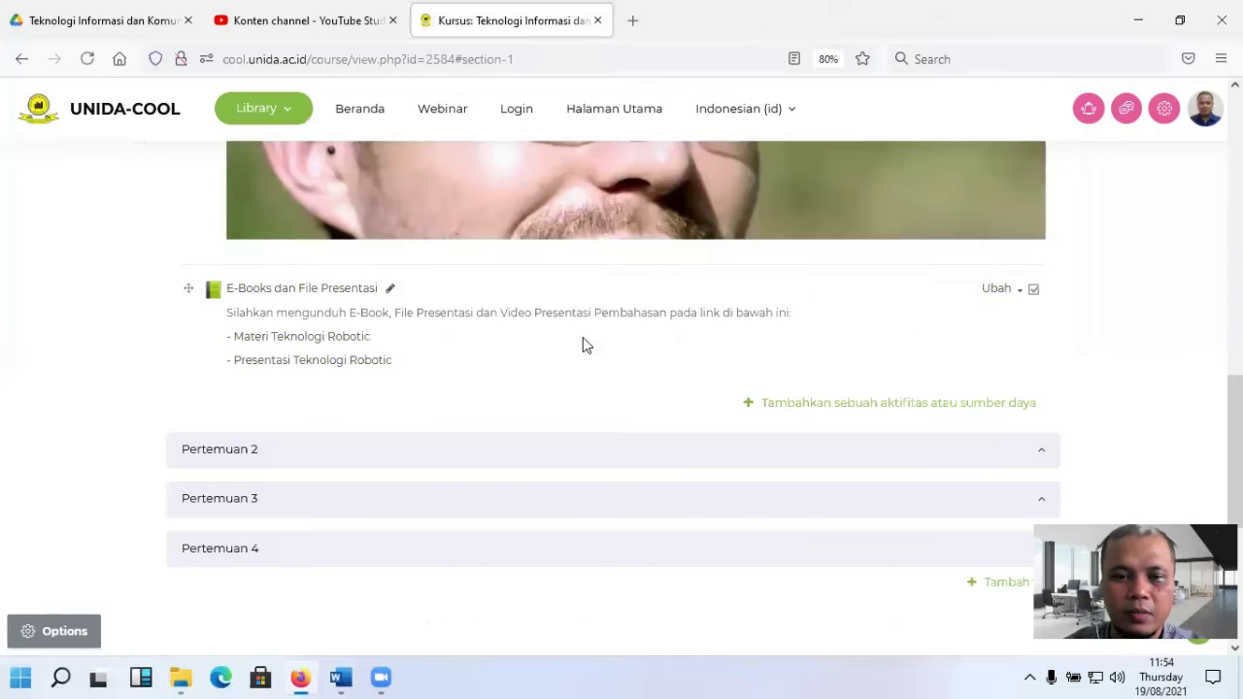
Step: Open the Presentasi Teknologi Robotic link in a new tab, look through the slides and close it
right_click(333, 370)
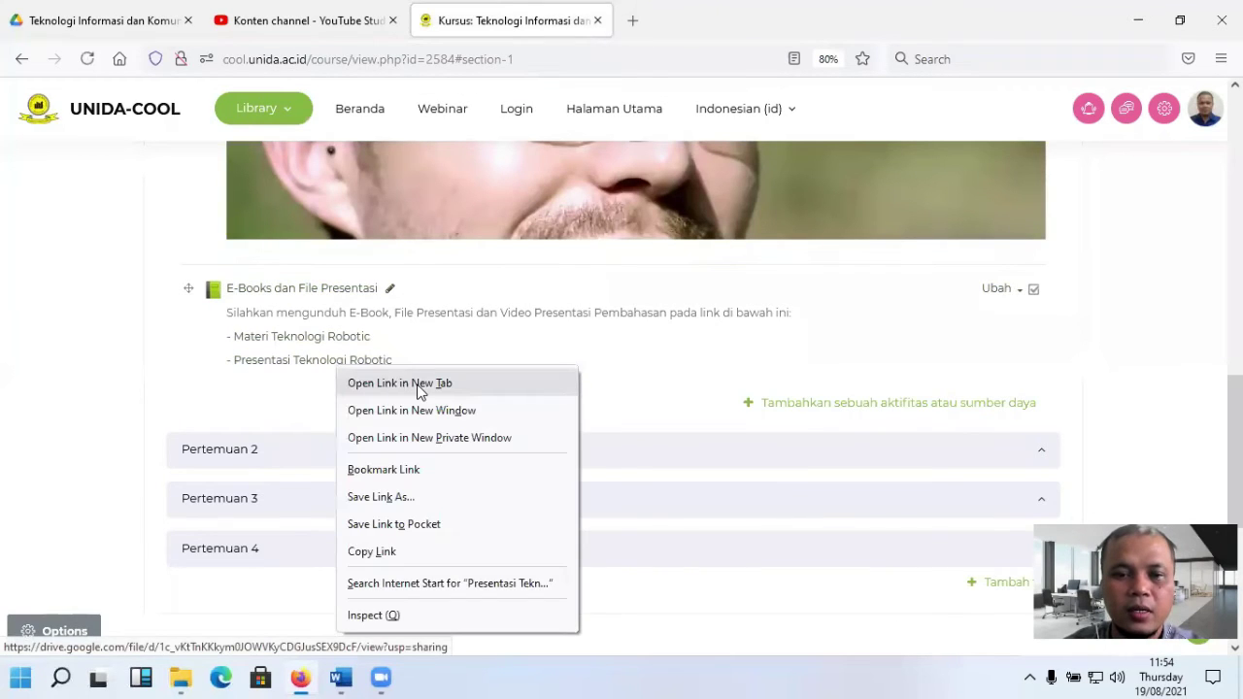
click(416, 386)
click(703, 20)
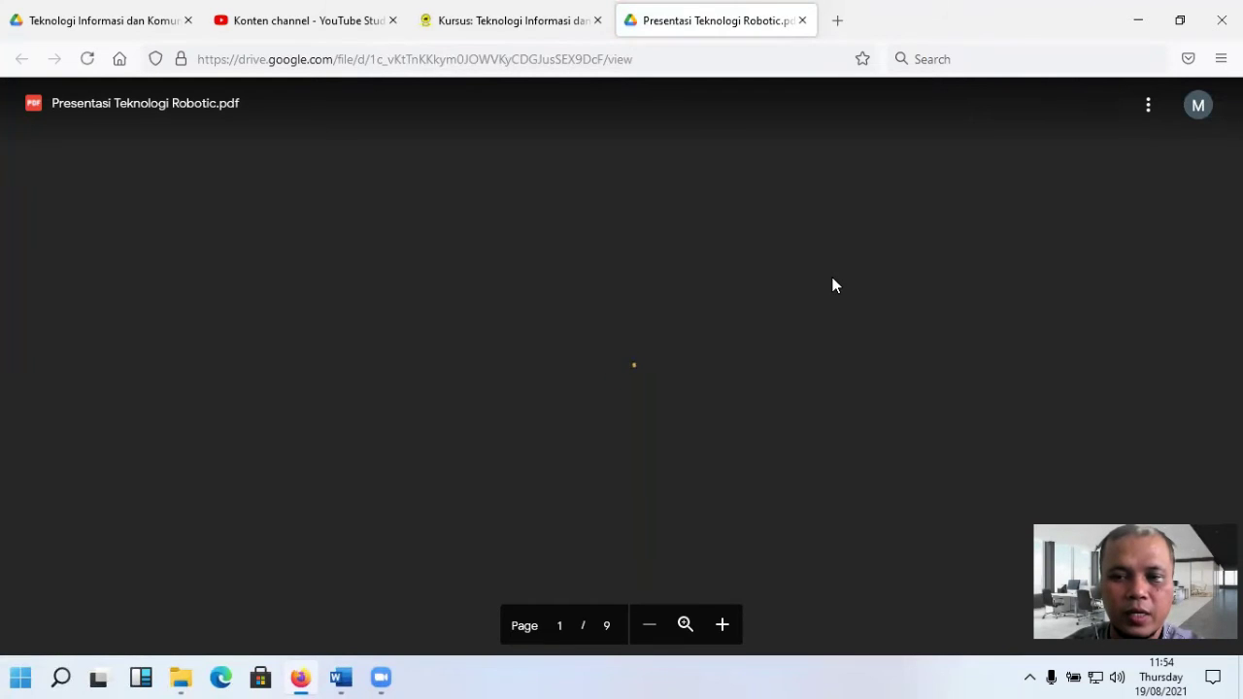
scroll(833, 279, down, 20)
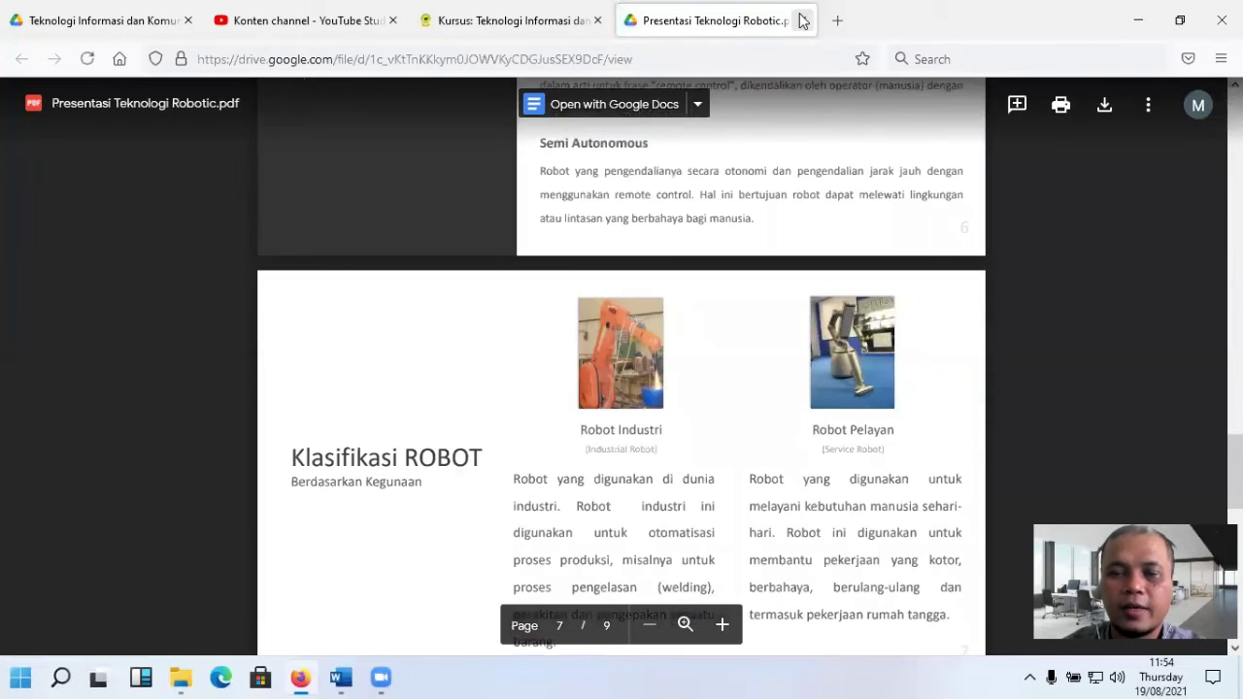
click(803, 20)
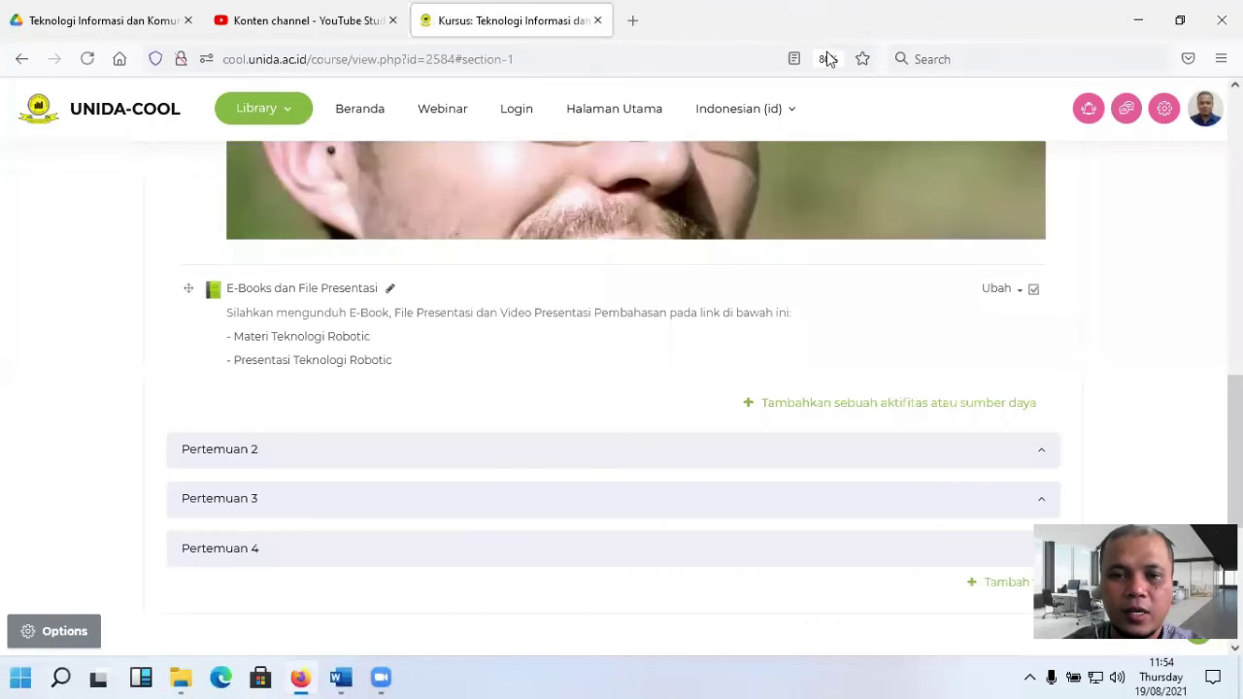
scroll(460, 350, up, 3)
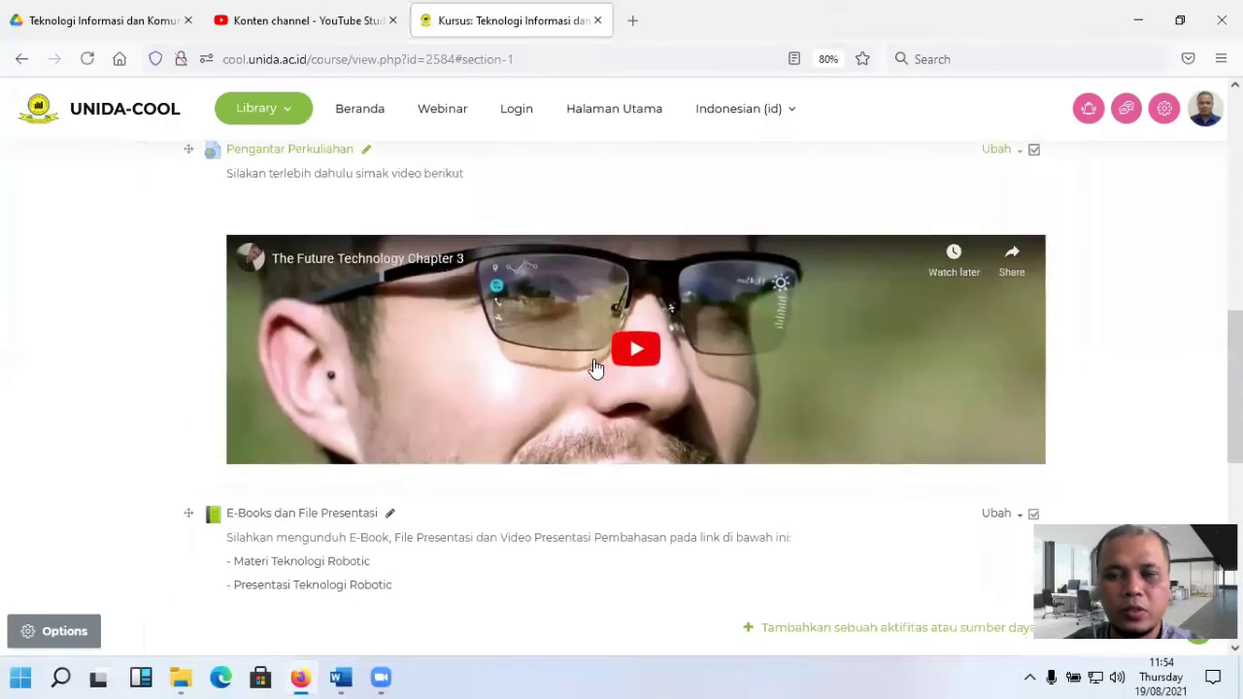
scroll(716, 411, down, 3)
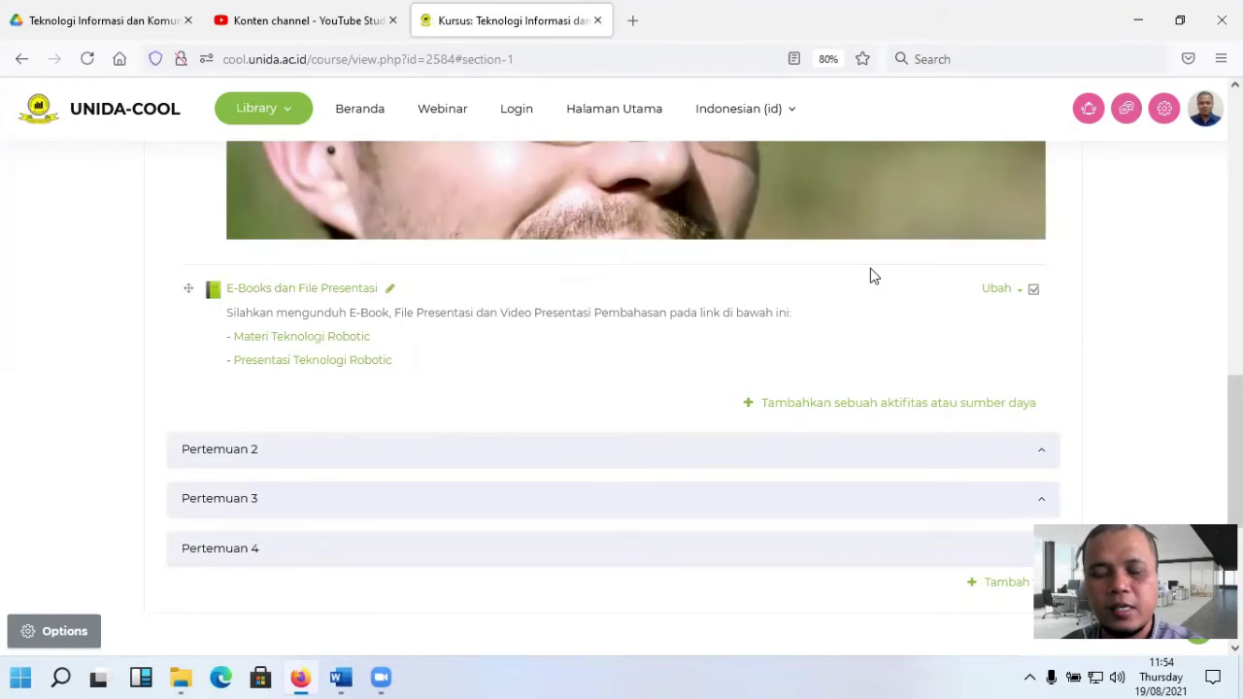
scroll(870, 275, up, 1)
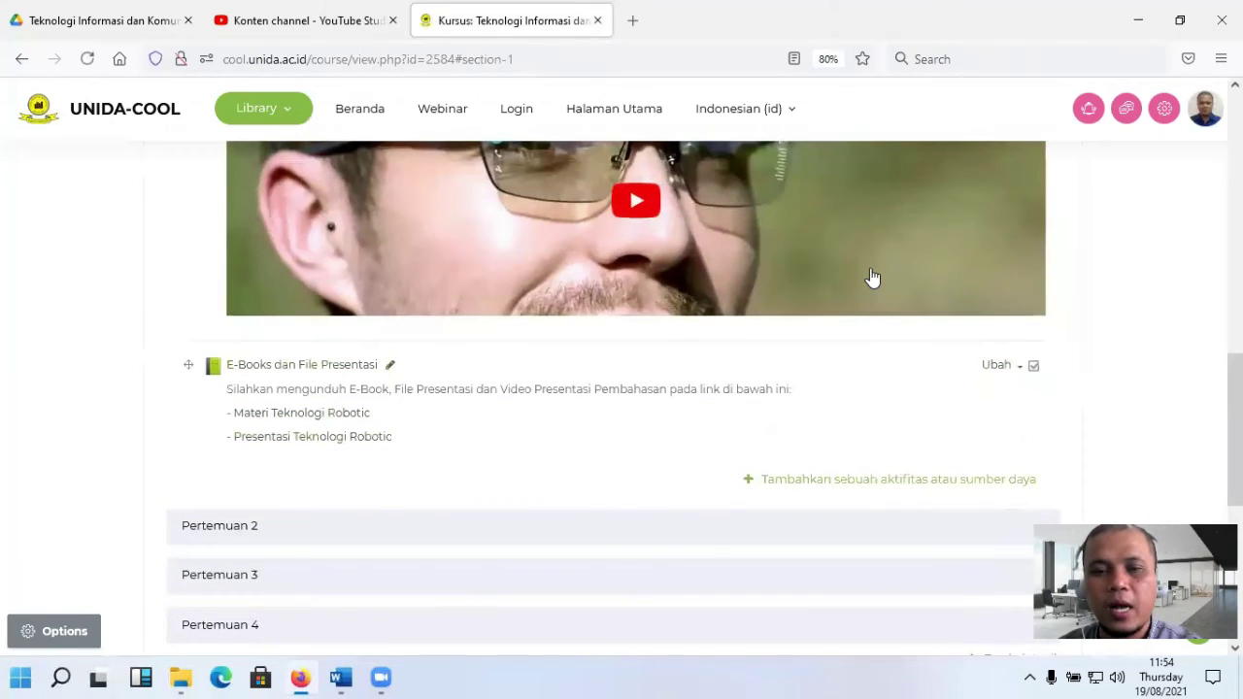
scroll(870, 278, down, 1)
scroll(764, 320, up, 3)
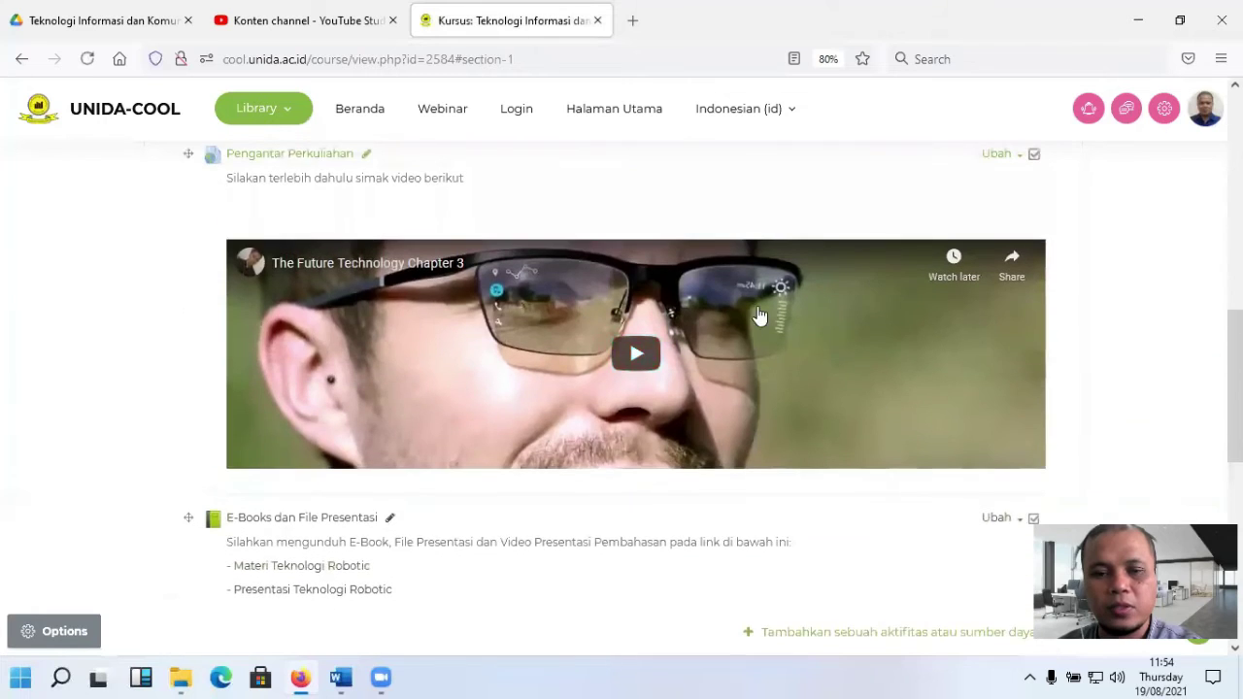
Step: Add a new URL activity to Pertemuan 1 - Teknologi Robotic
scroll(776, 364, down, 2)
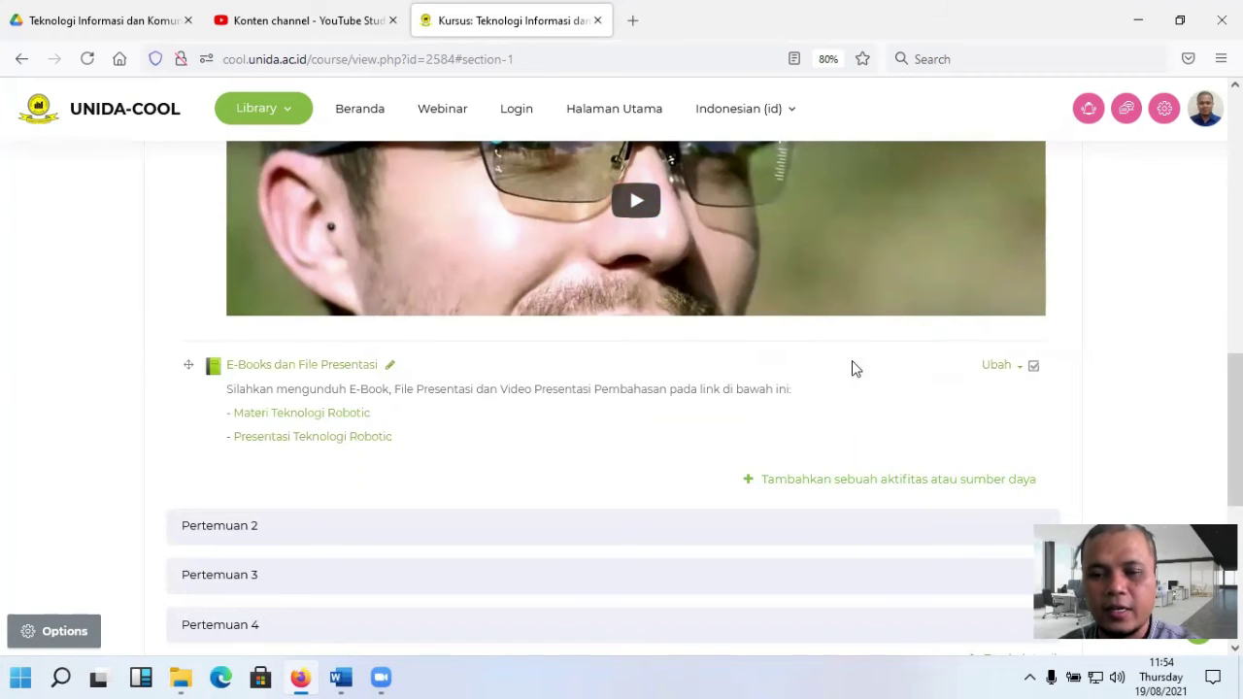
click(795, 483)
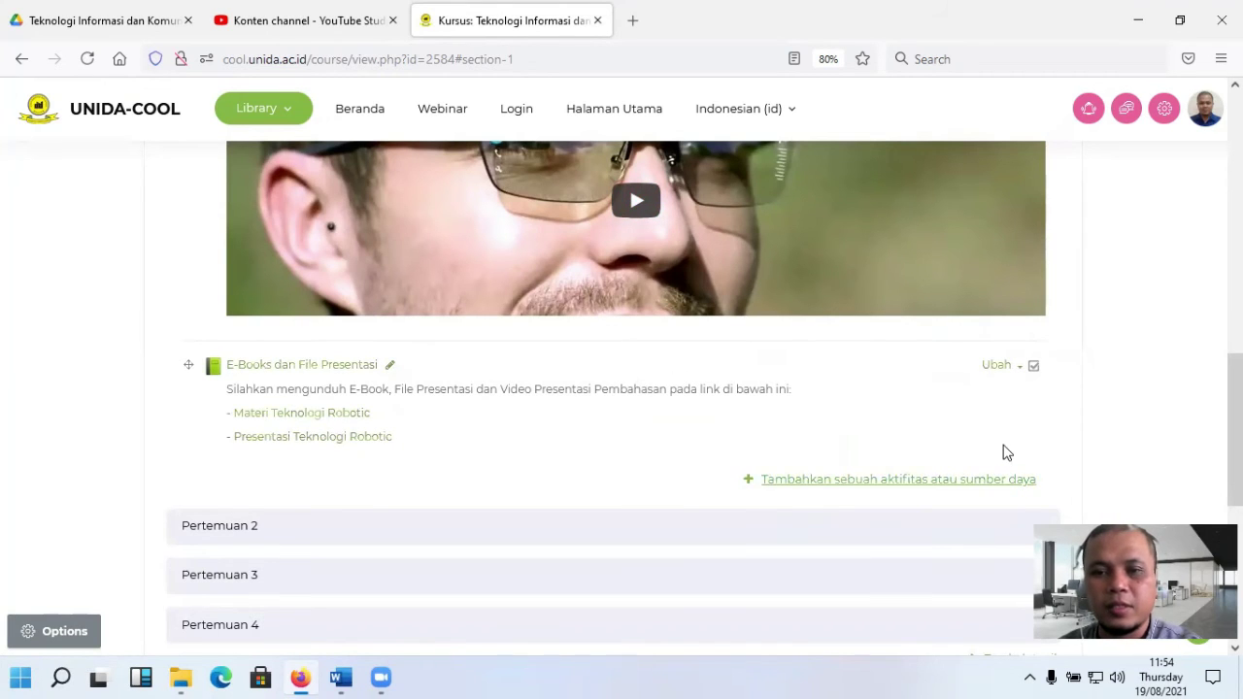
scroll(571, 354, down, 1)
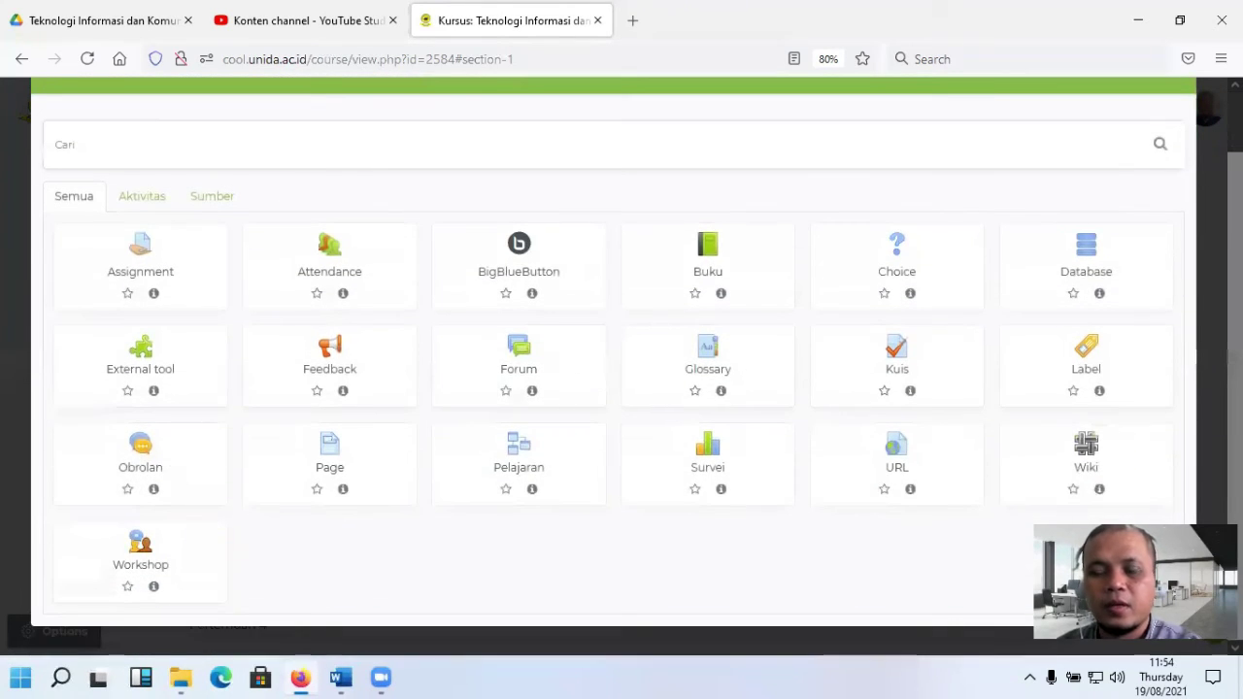
click(896, 463)
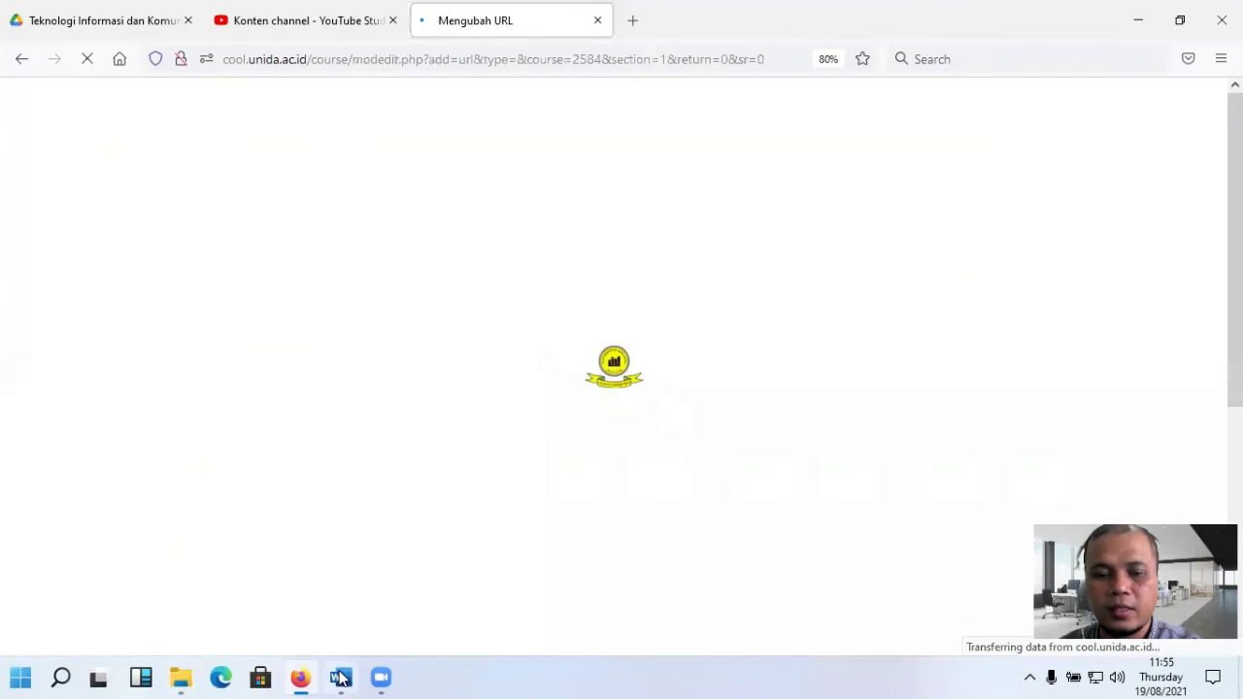
Step: Copy the title Video Presentasi Pembahasan Teknologi Robotic from Bahan Mengajar.docx in Word and paste it as the URL activity's name
click(340, 678)
scroll(547, 458, down, 2)
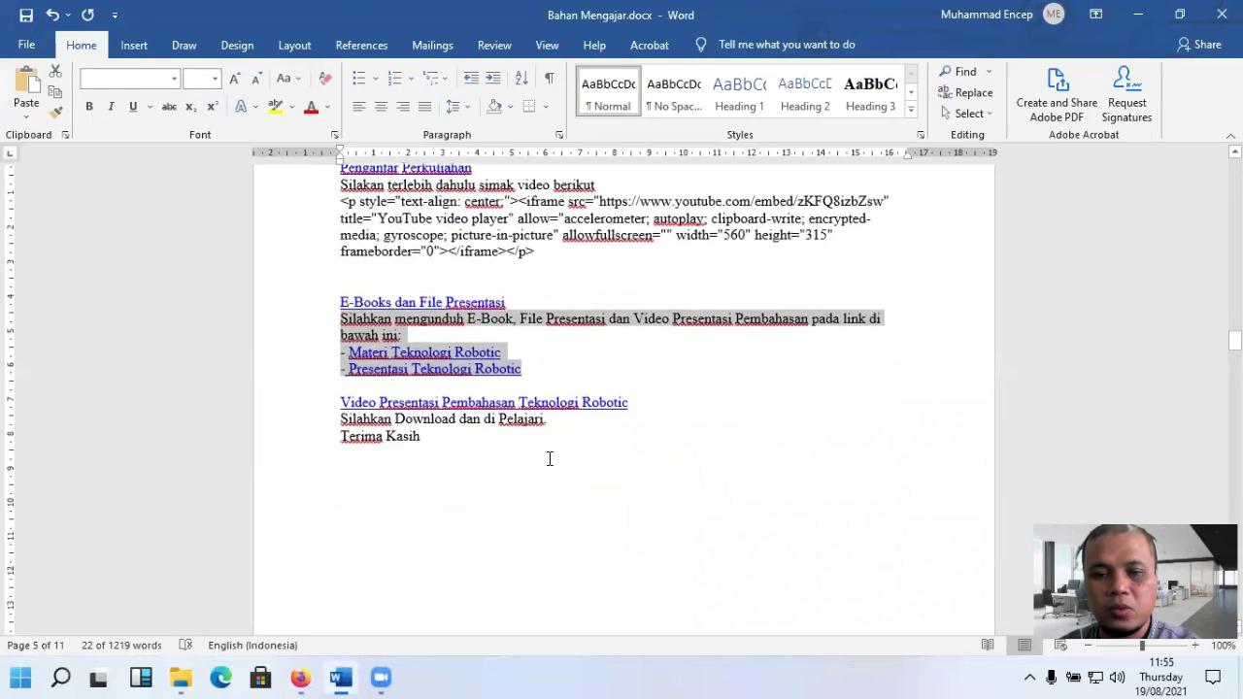
drag(342, 403, 637, 403)
key(ctrl+c)
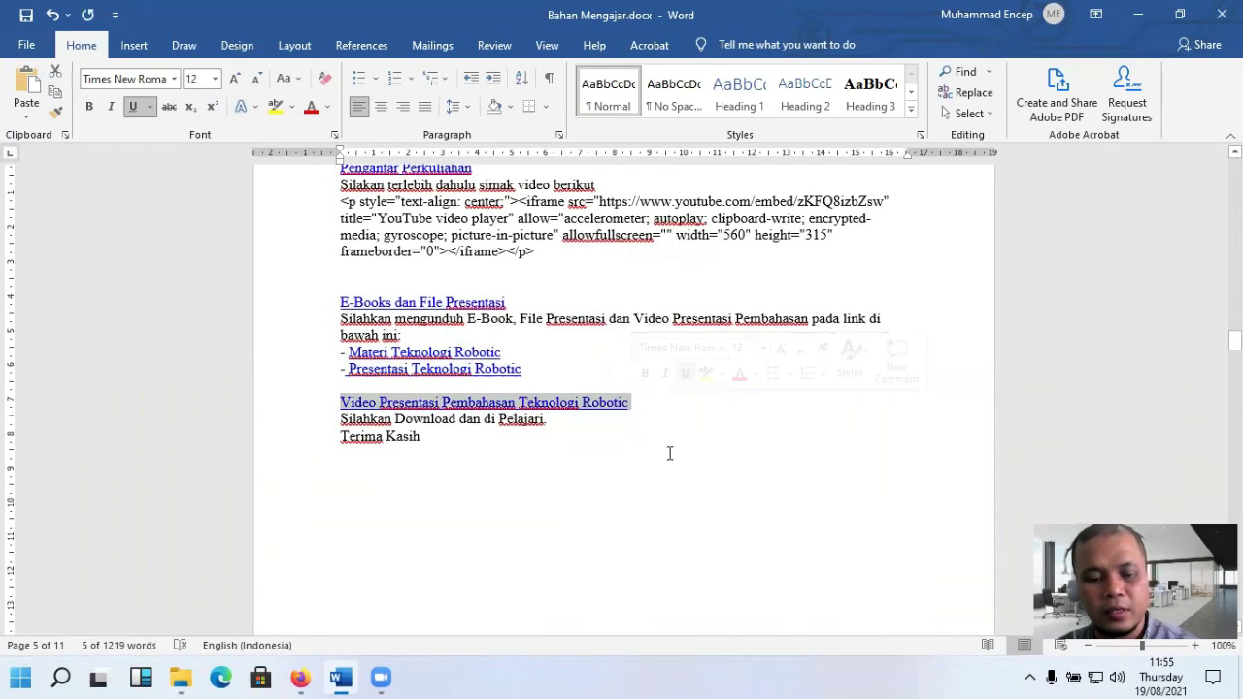
click(1139, 14)
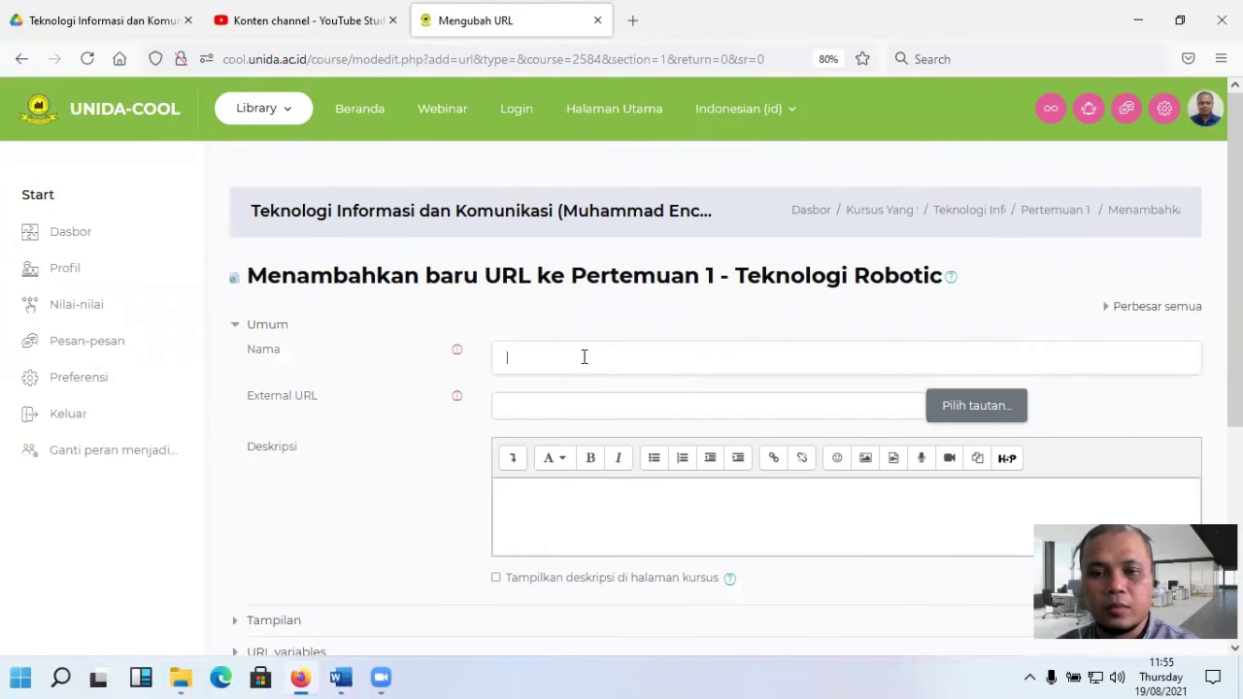
click(585, 357)
key(ctrl+v)
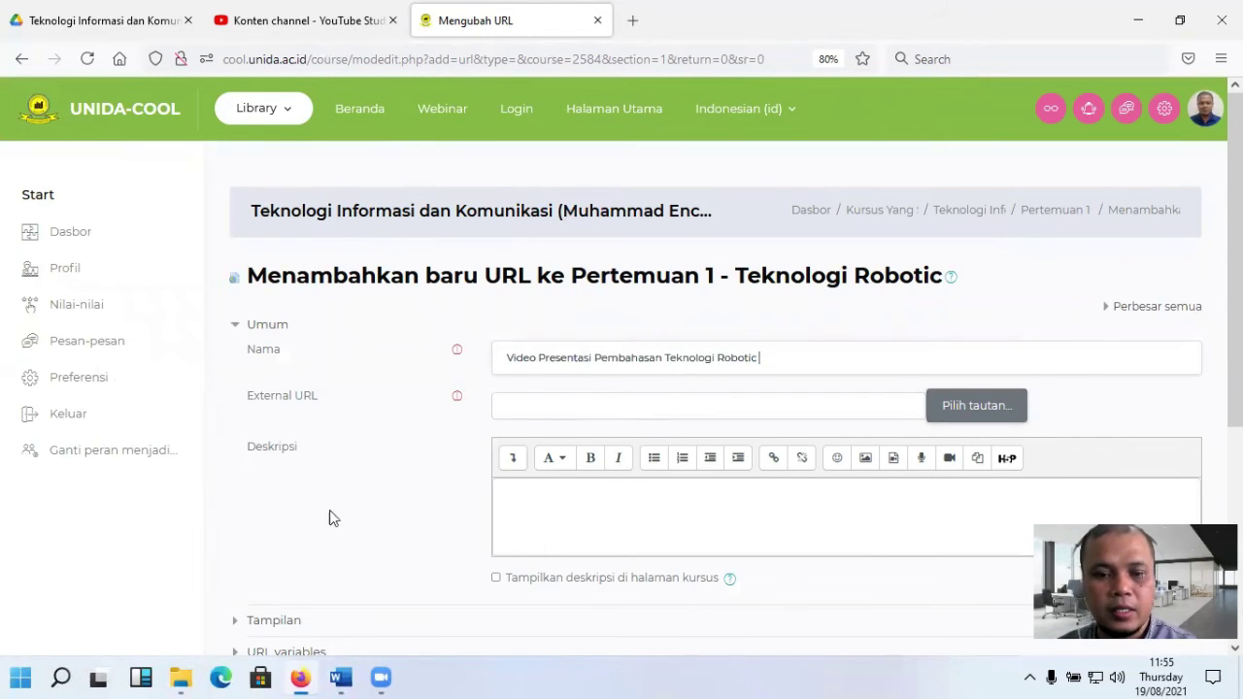
Step: Copy the text Silahkan Download dan di Pelajari. Terima Kasih from Word into the URL activity's description and enable showing it on the course page
click(342, 678)
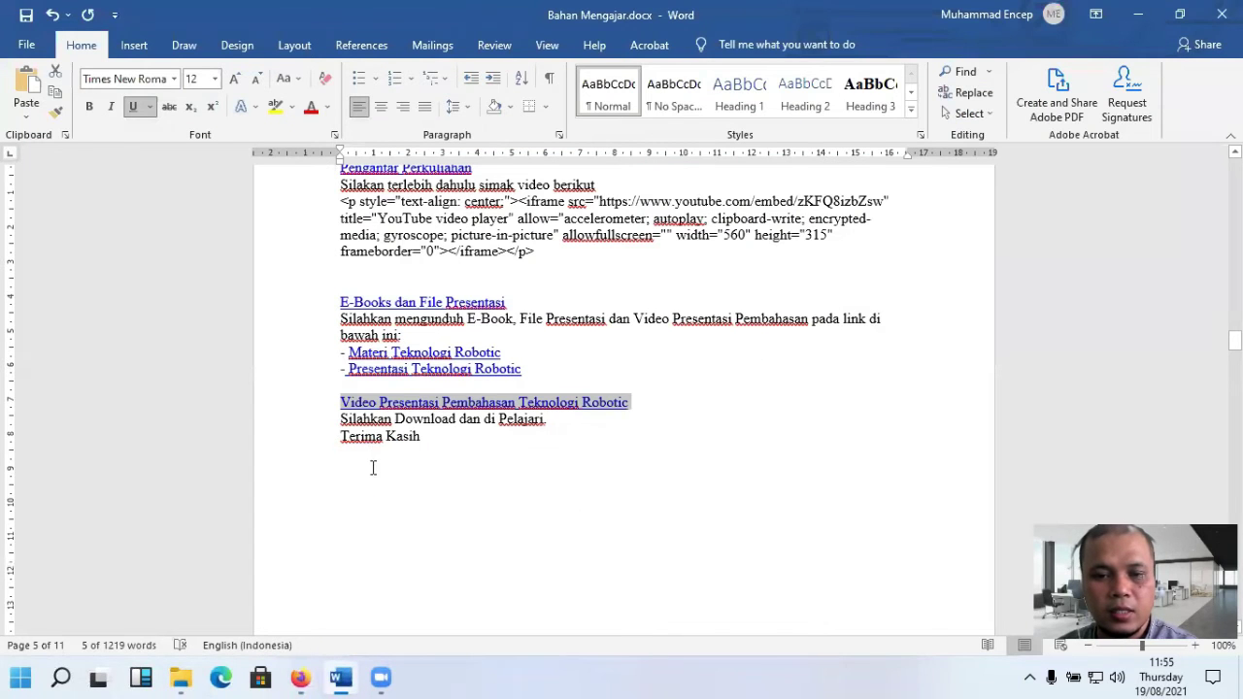
click(372, 468)
drag(340, 418, 426, 439)
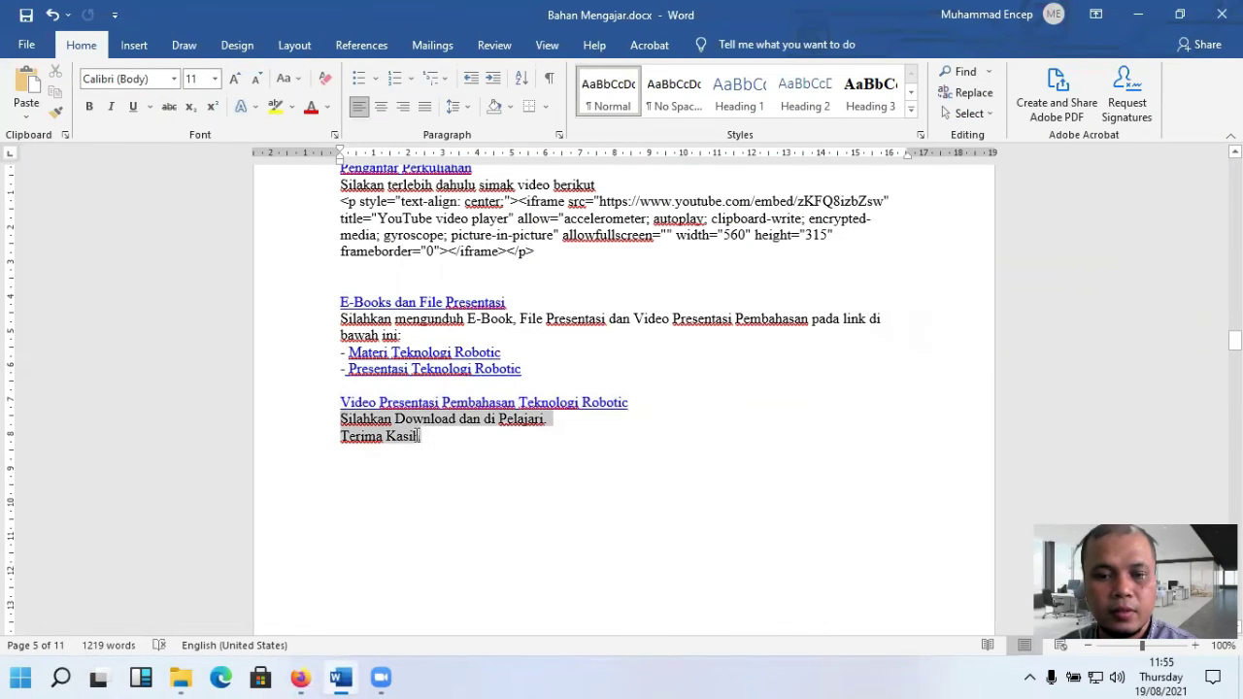
click(1139, 15)
click(542, 500)
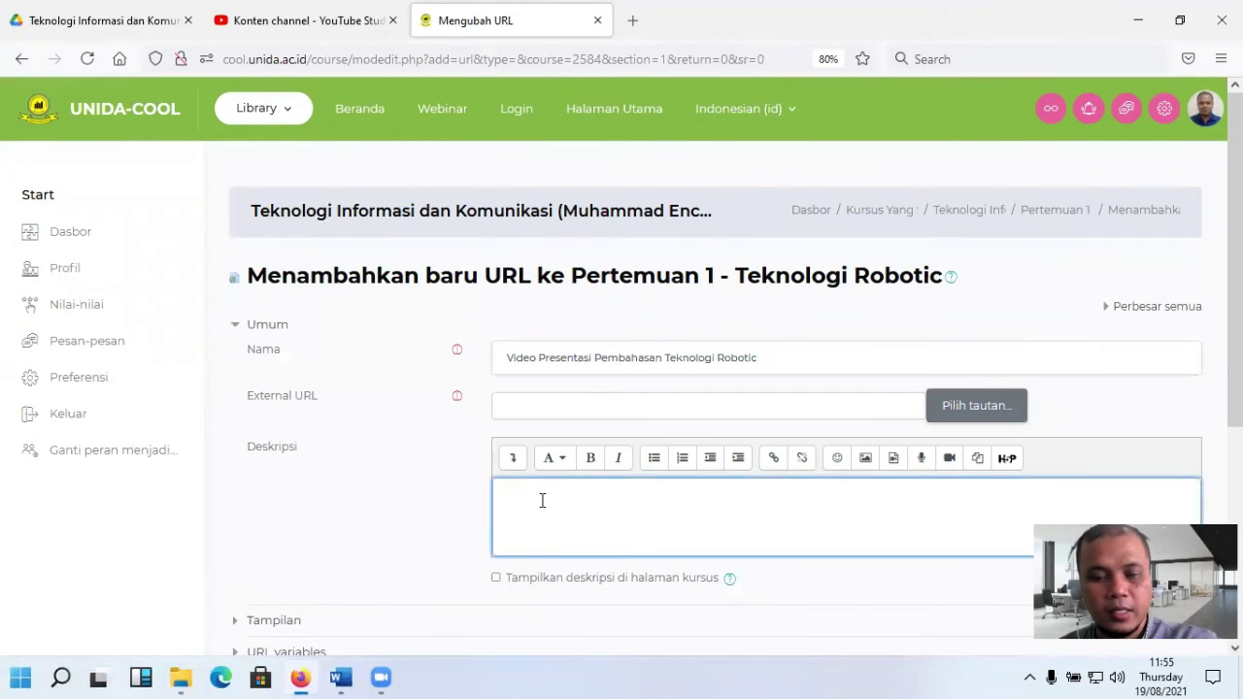
text(Silahkan Download dan di Pelajari. Terima Kasih)
click(495, 578)
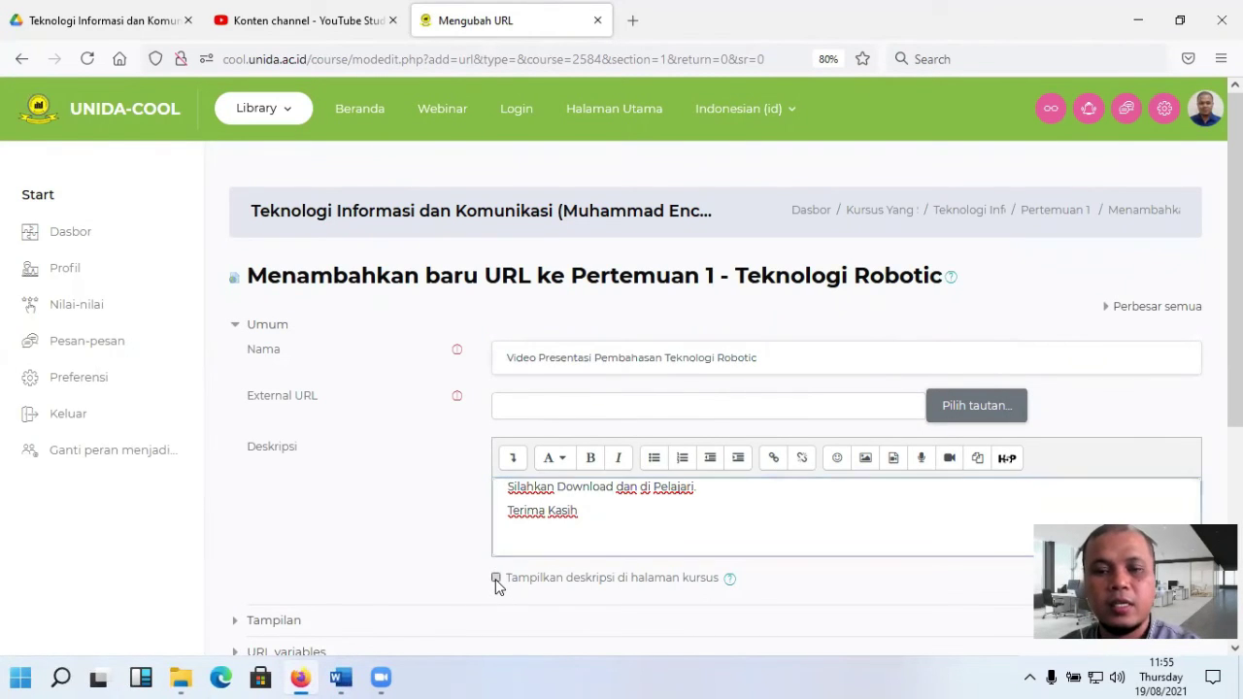
Step: Switch to YouTube Studio, find the Teknologi Robotic video in the channel's uploads and open it on YouTube
click(550, 409)
click(313, 20)
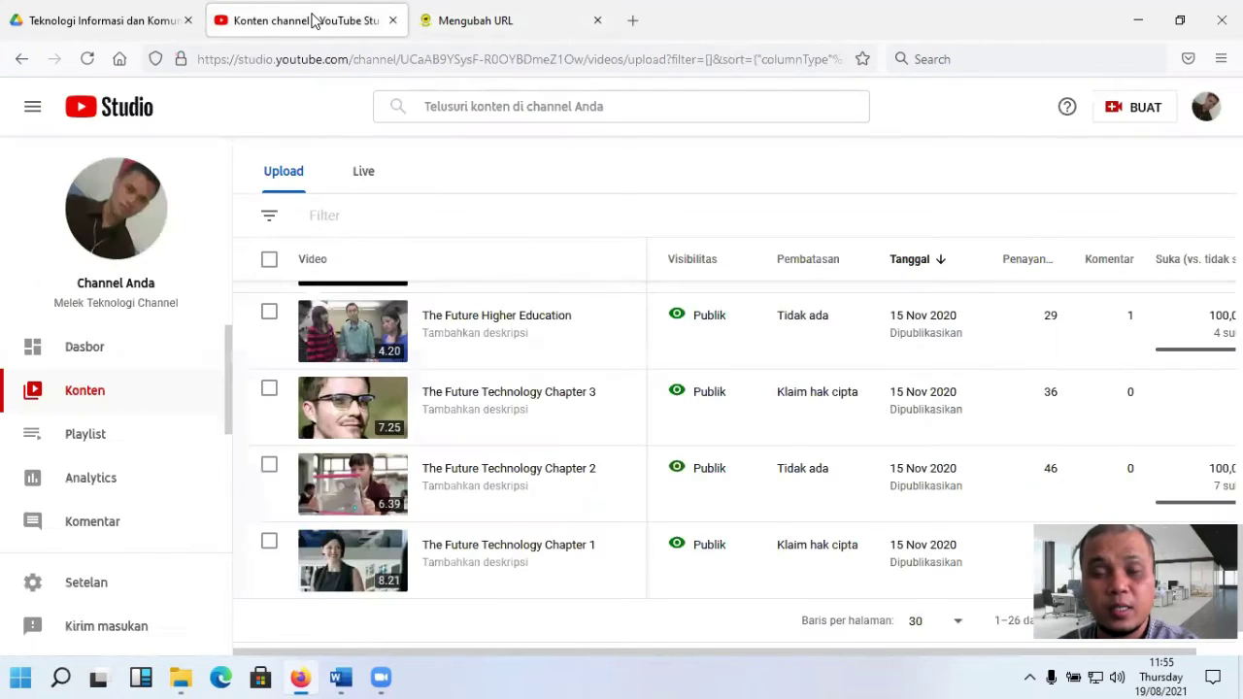
scroll(805, 347, down, 1)
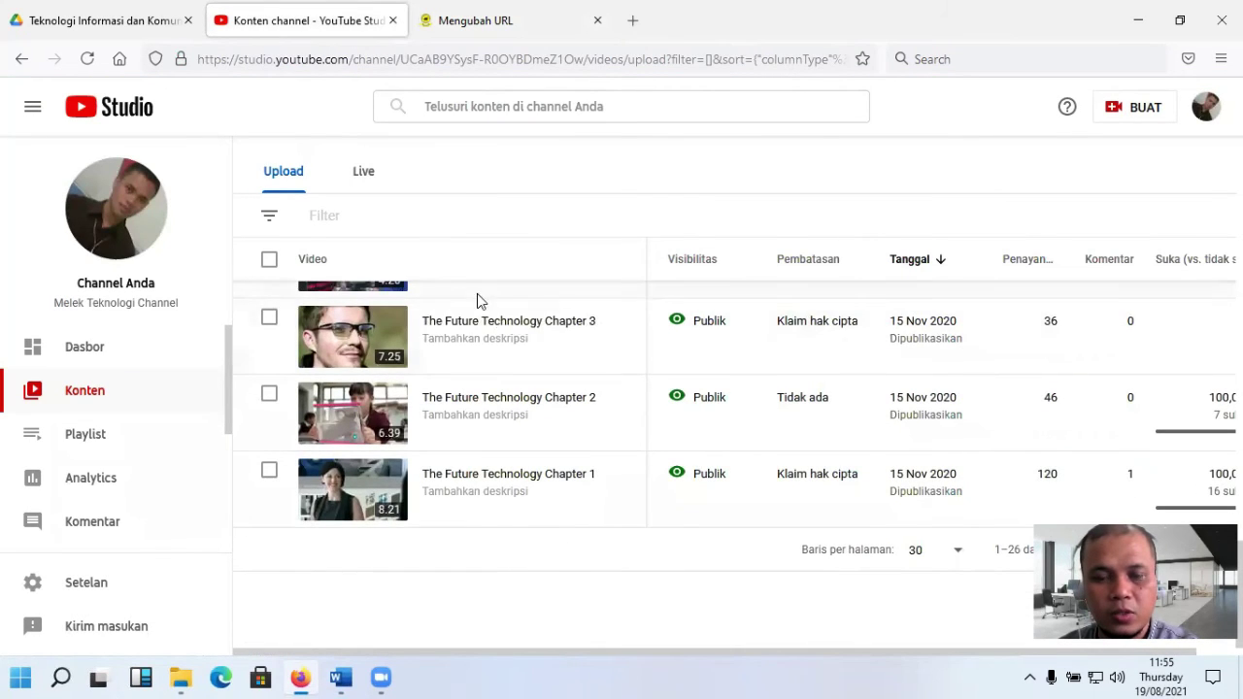
scroll(477, 297, up, 4)
scroll(483, 307, up, 7)
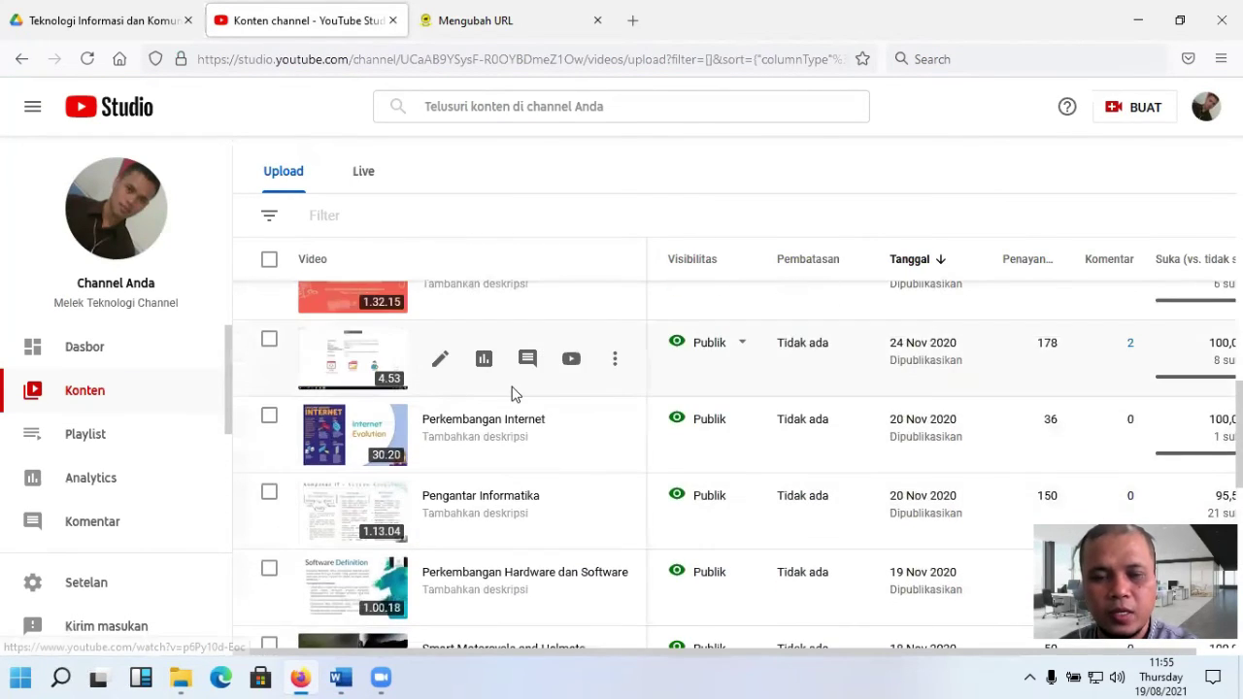
scroll(512, 386, up, 3)
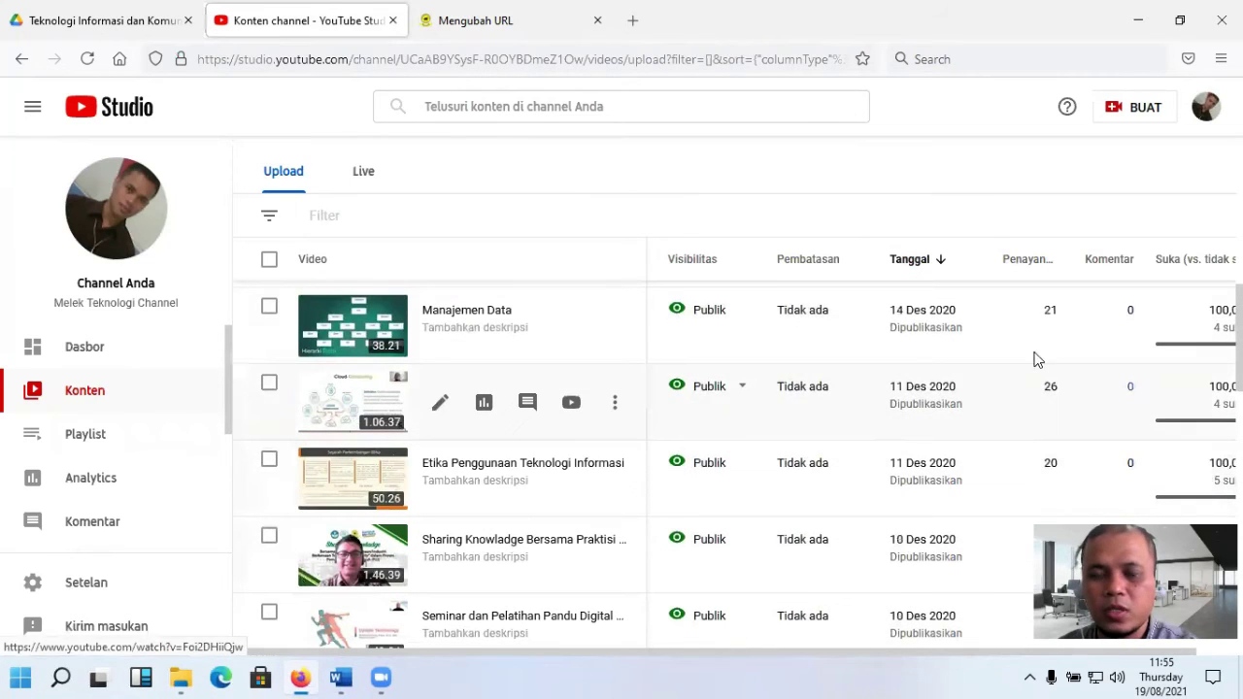
scroll(603, 369, up, 1)
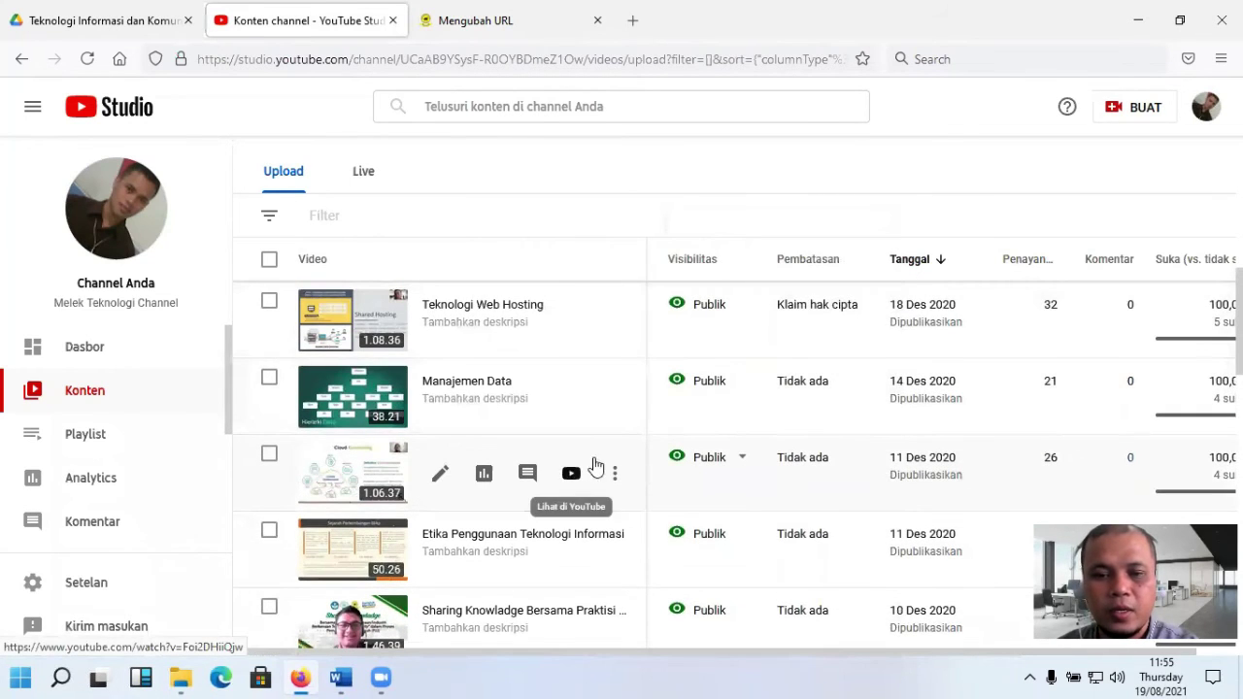
scroll(546, 439, up, 2)
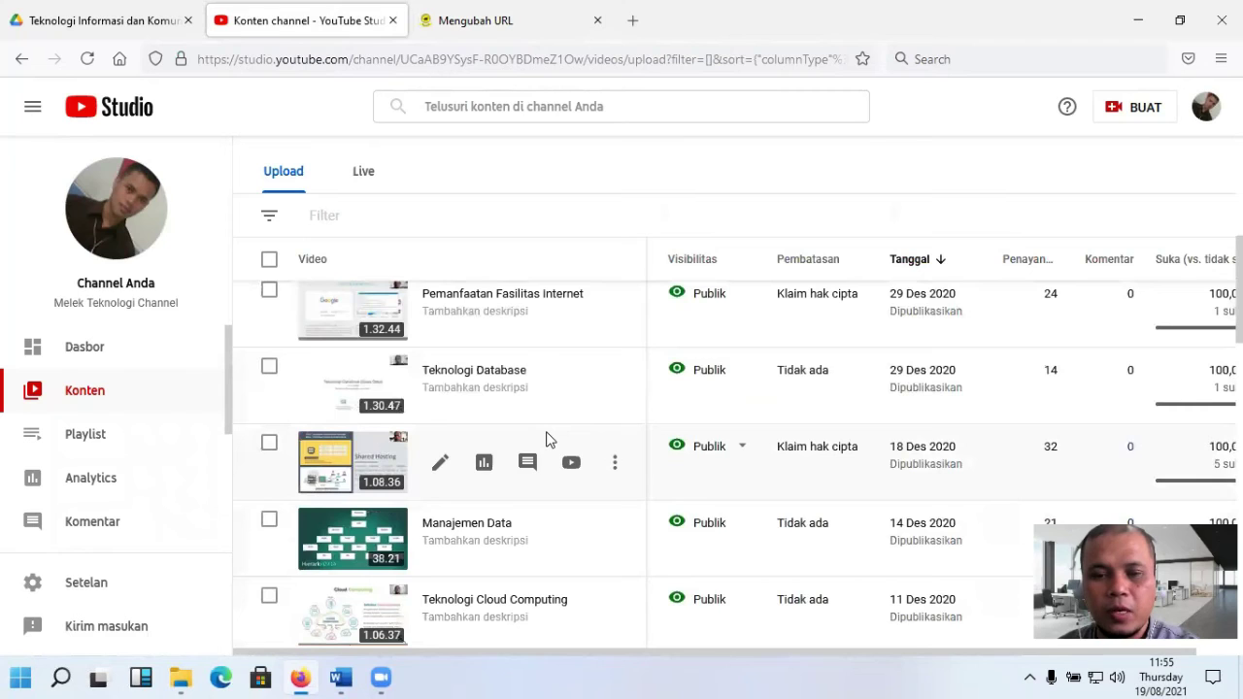
scroll(546, 439, up, 2)
scroll(546, 439, up, 2)
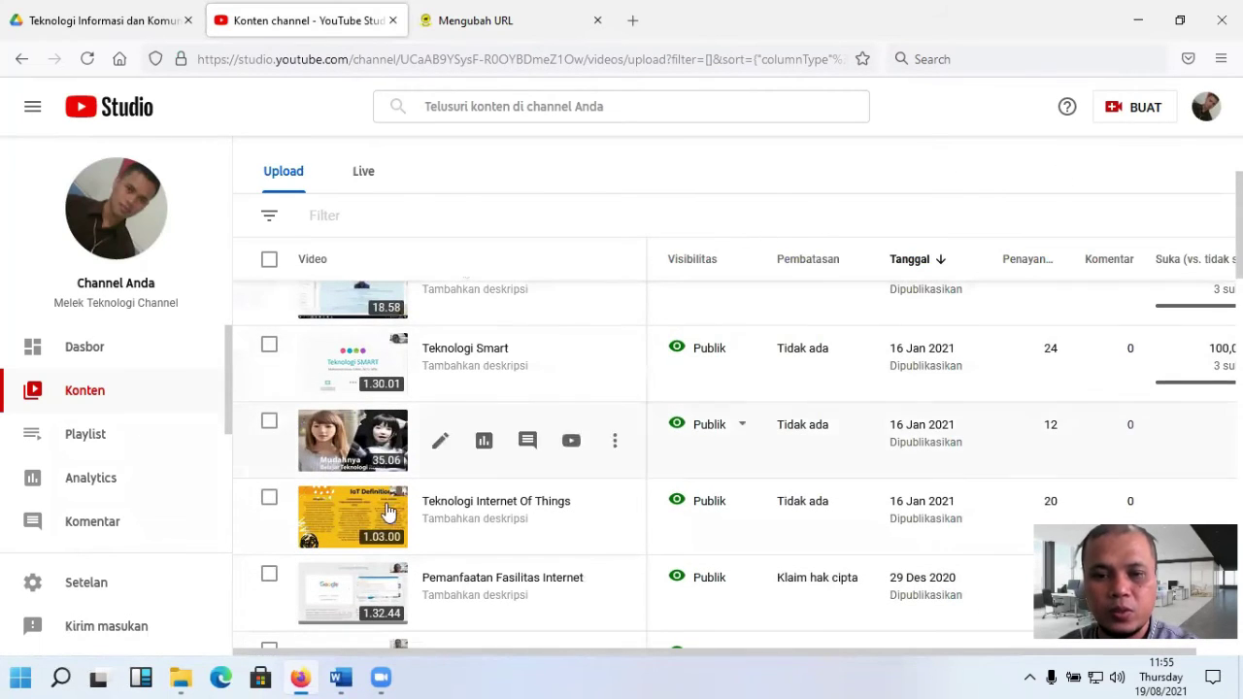
click(573, 443)
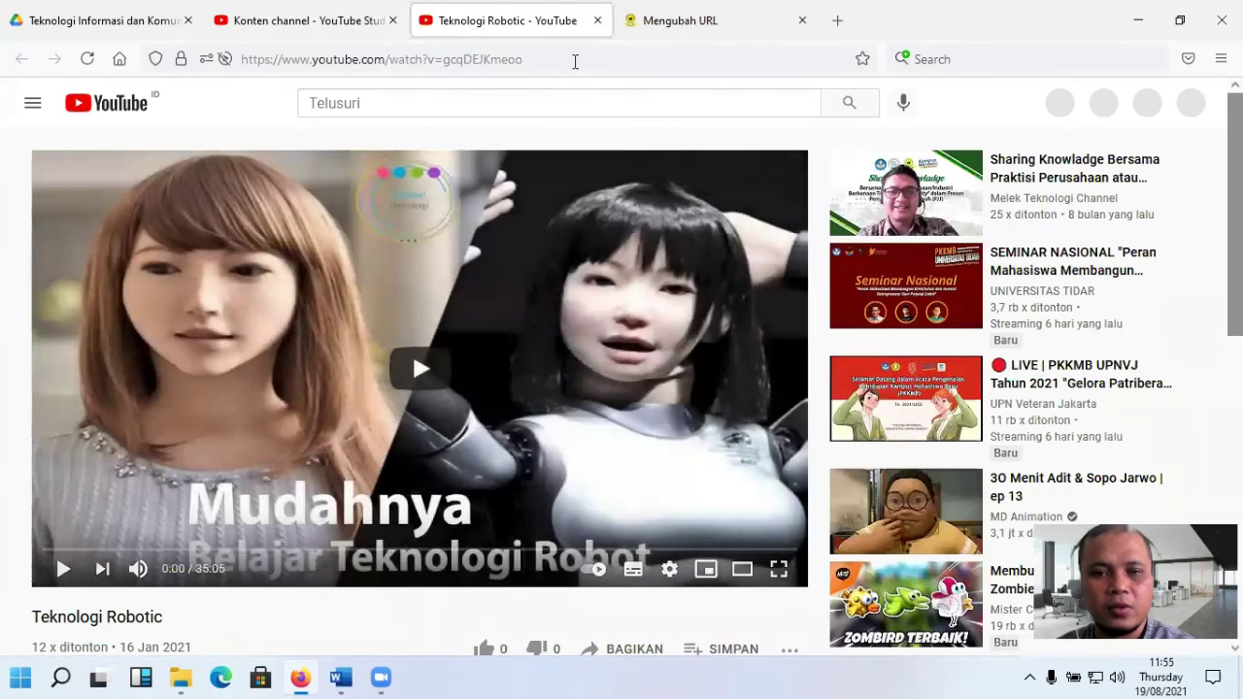
Step: Copy the Teknologi Robotic video's web address and paste it as the URL activity's External URL
click(575, 61)
key(ctrl+c)
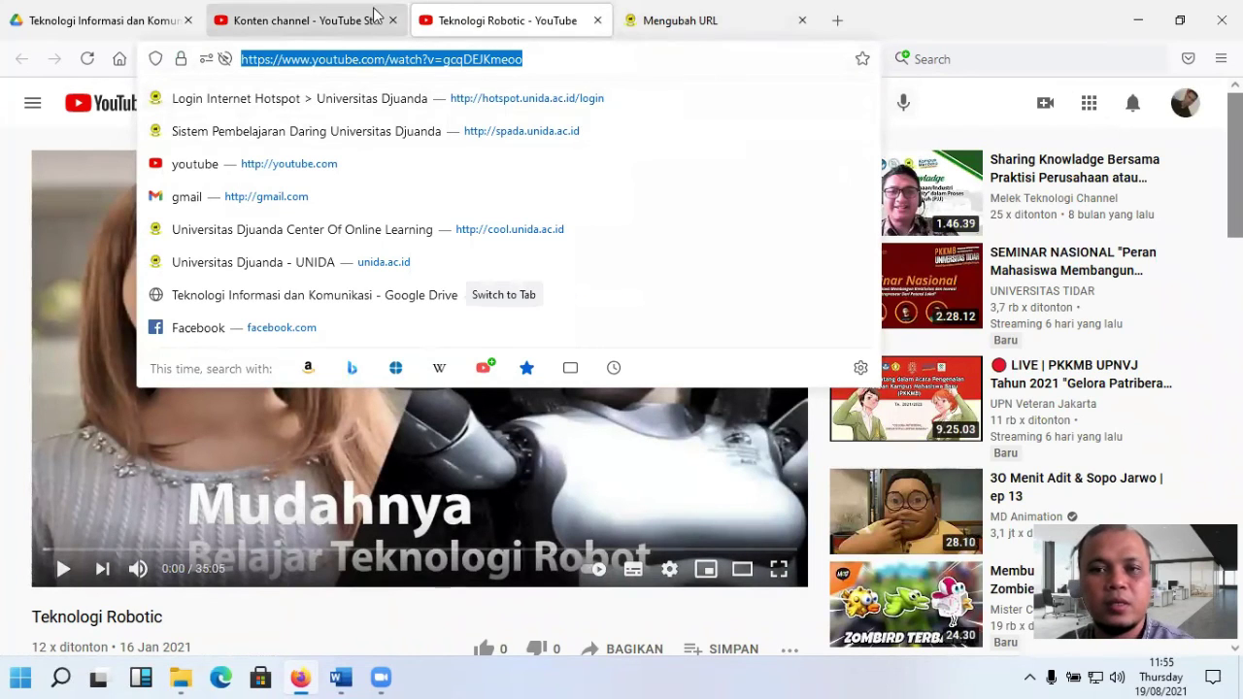
click(722, 19)
click(592, 409)
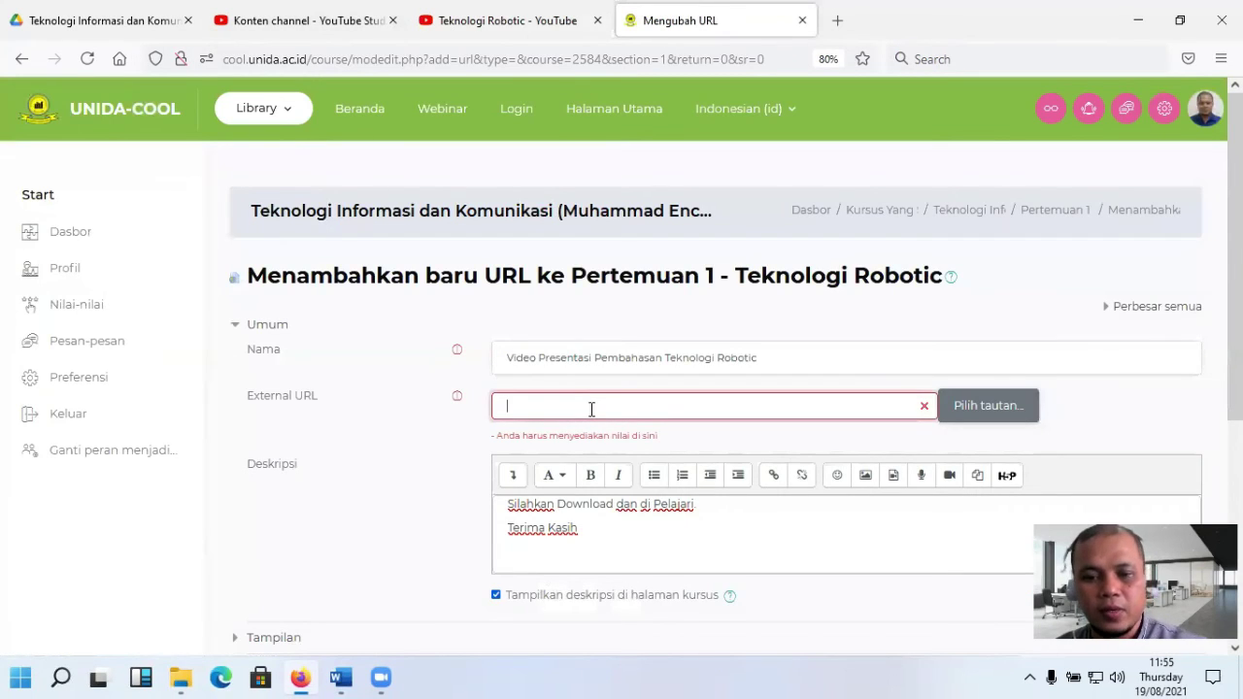
key(ctrl+v)
Step: Save the URL activity, return to the course, and close the Teknologi Robotic video's browser tab
scroll(714, 470, down, 5)
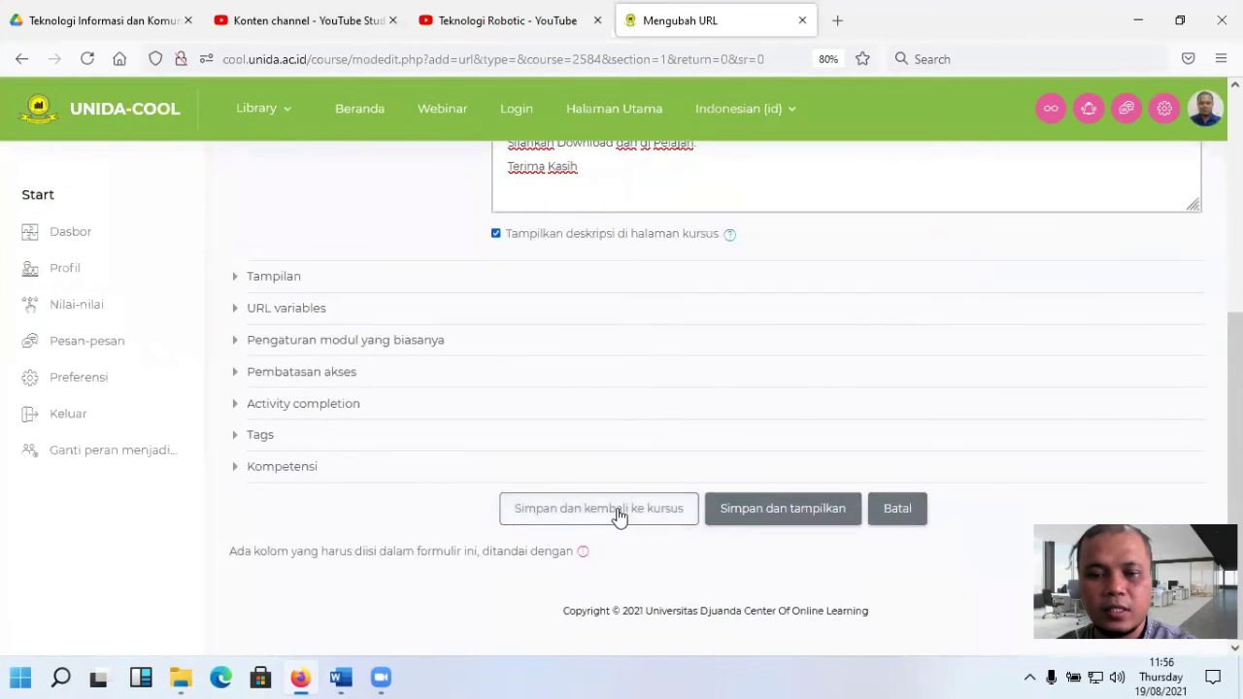
click(615, 516)
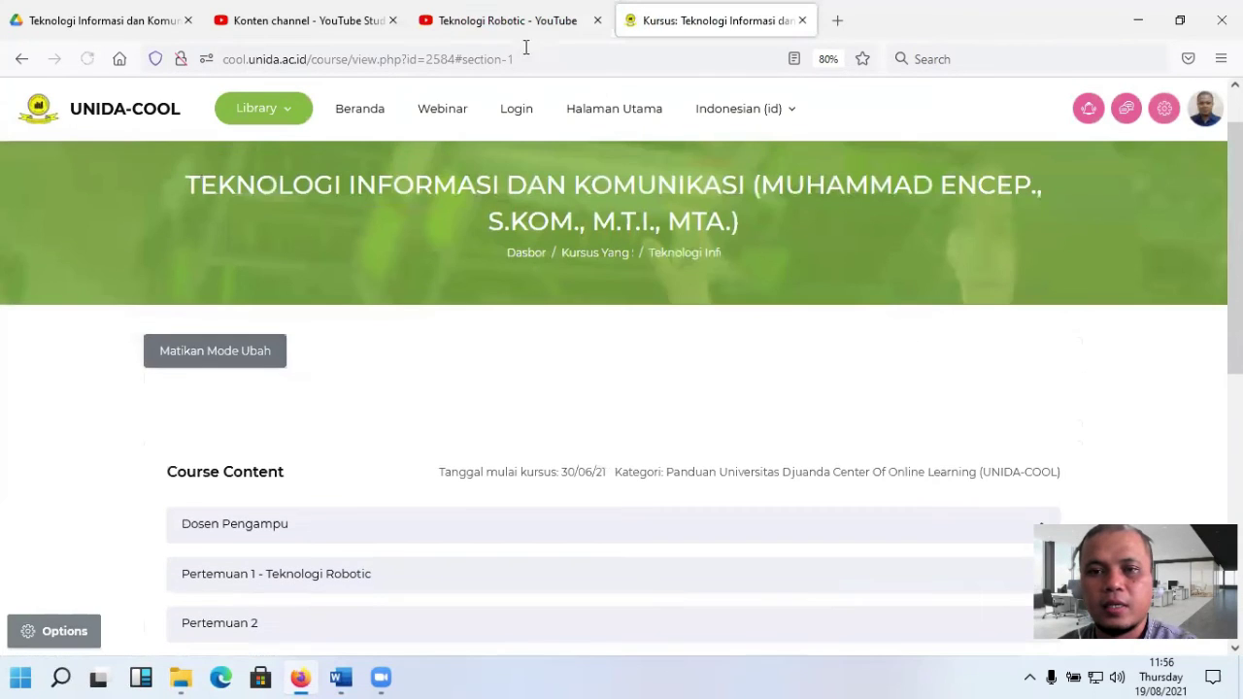
click(533, 25)
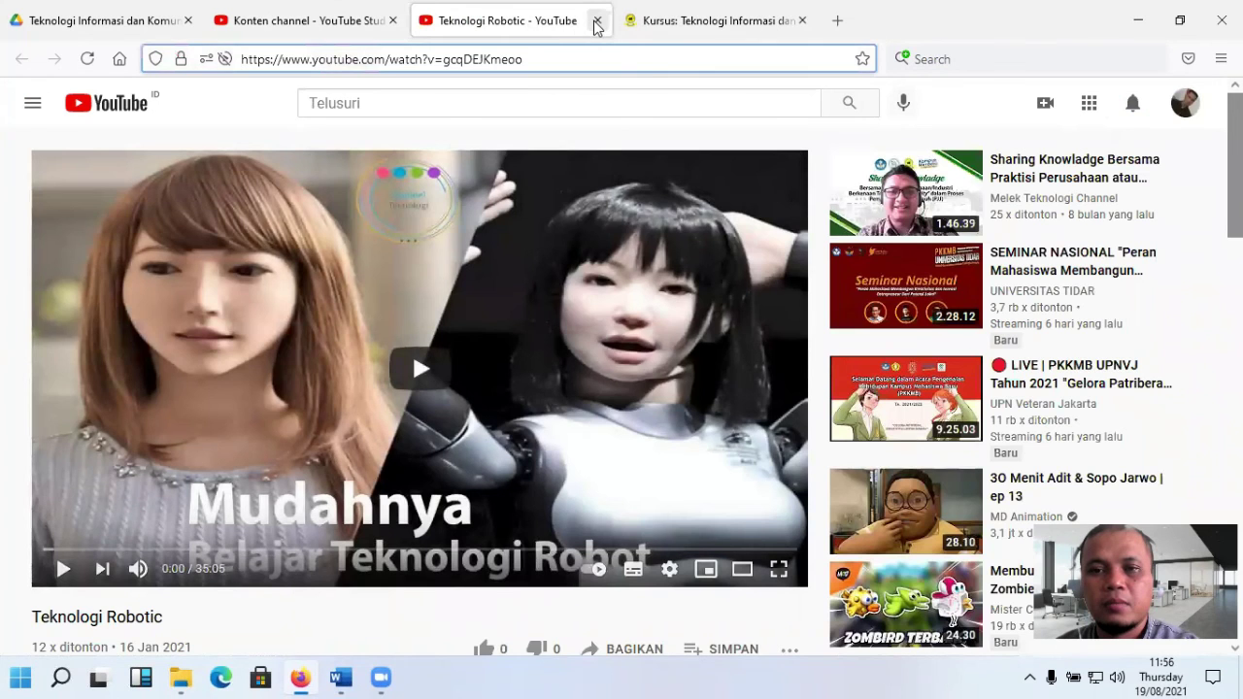
key(ctrl+w)
Step: Expand Pertemuan 1 - Teknologi Robotic and review its attendance, introductory video, E-Books dan File Presentasi and presentation video entries
scroll(622, 438, down, 5)
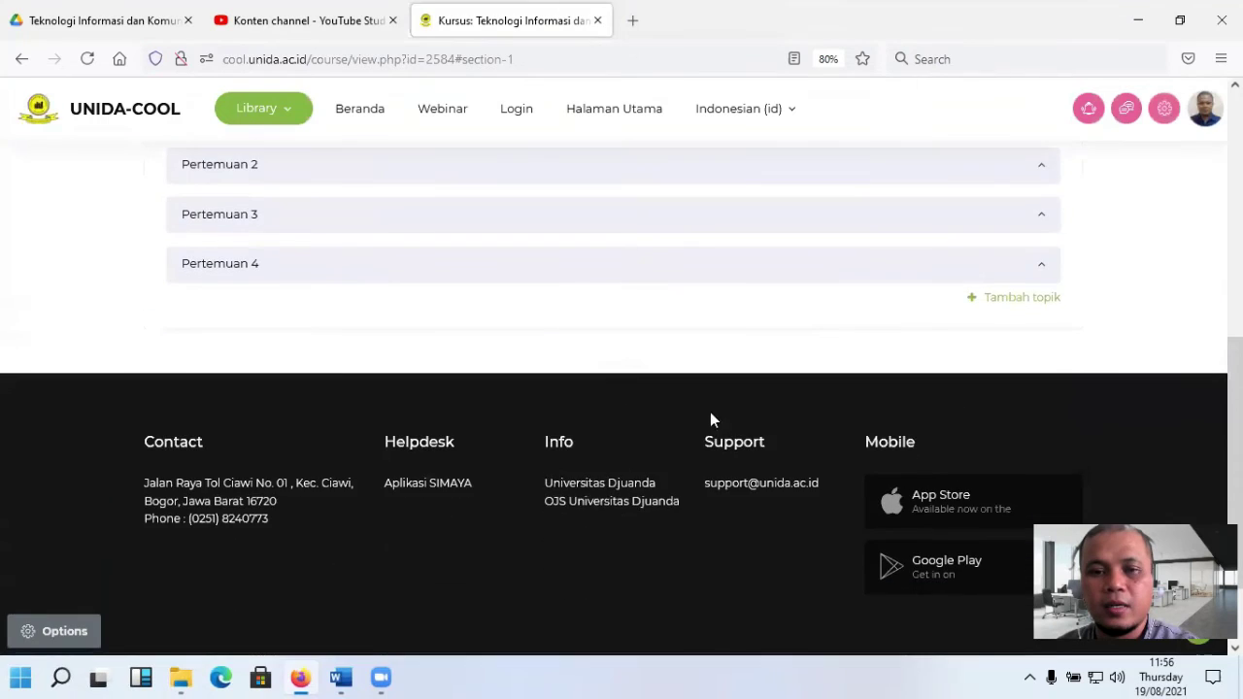
scroll(713, 416, up, 2)
click(1036, 274)
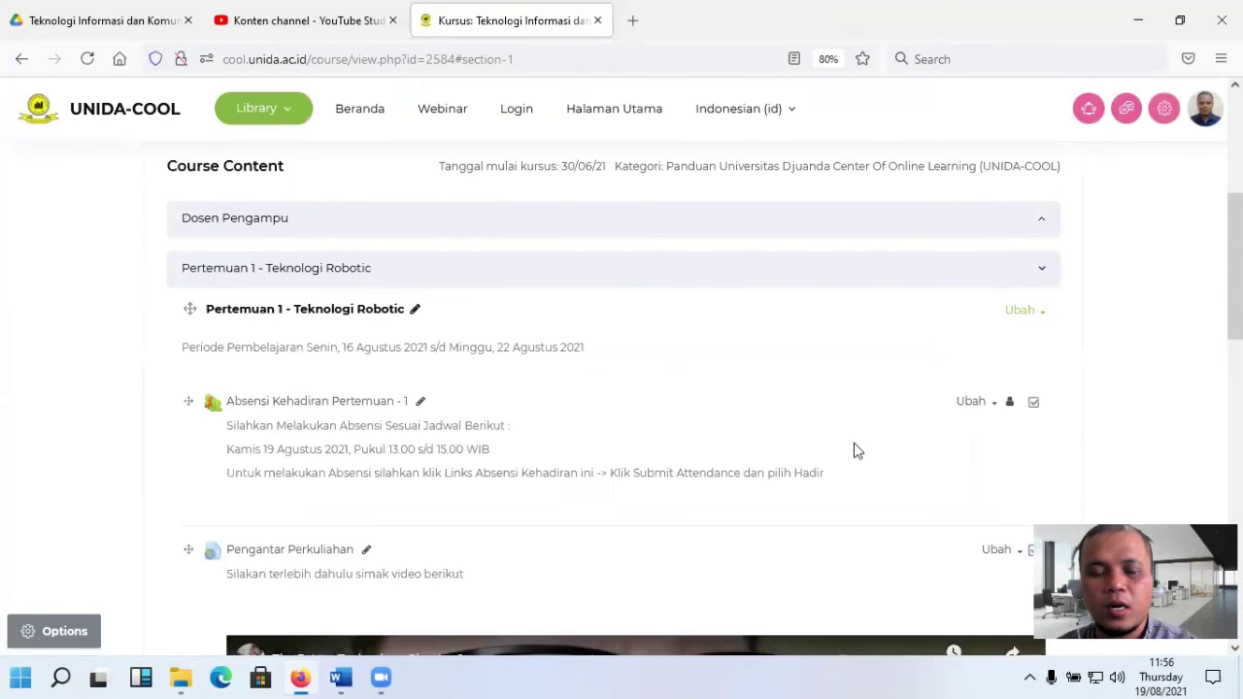
scroll(832, 471, down, 1)
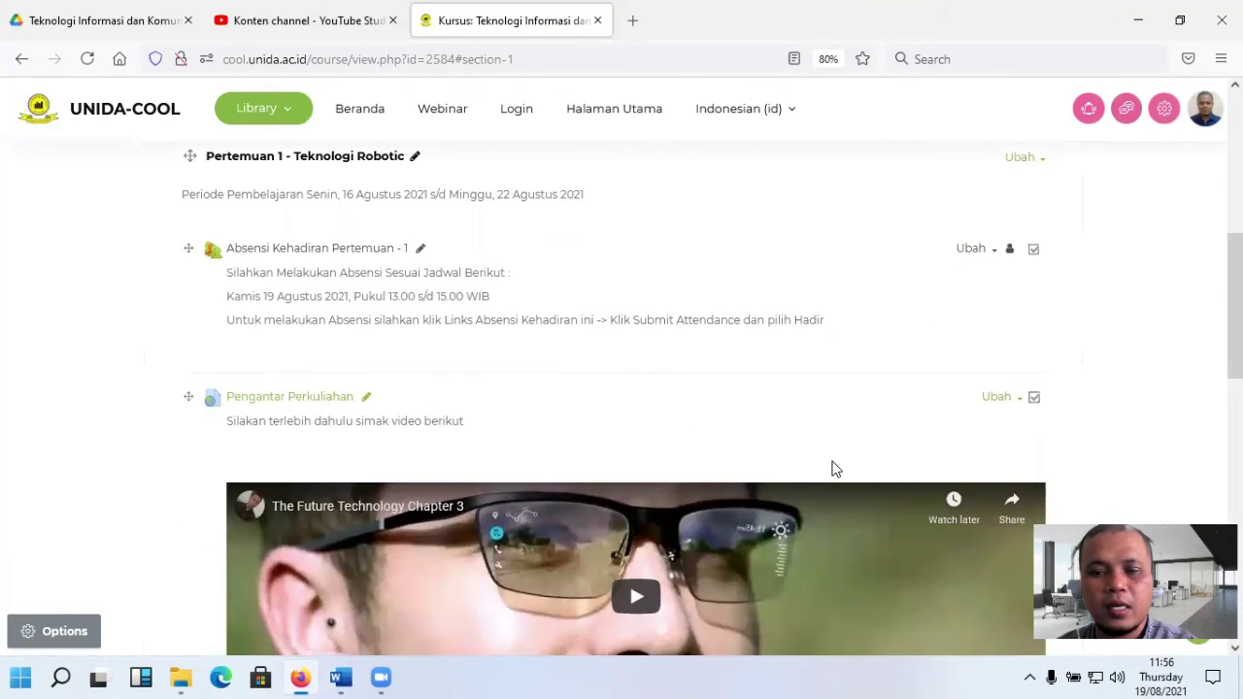
scroll(833, 470, down, 2)
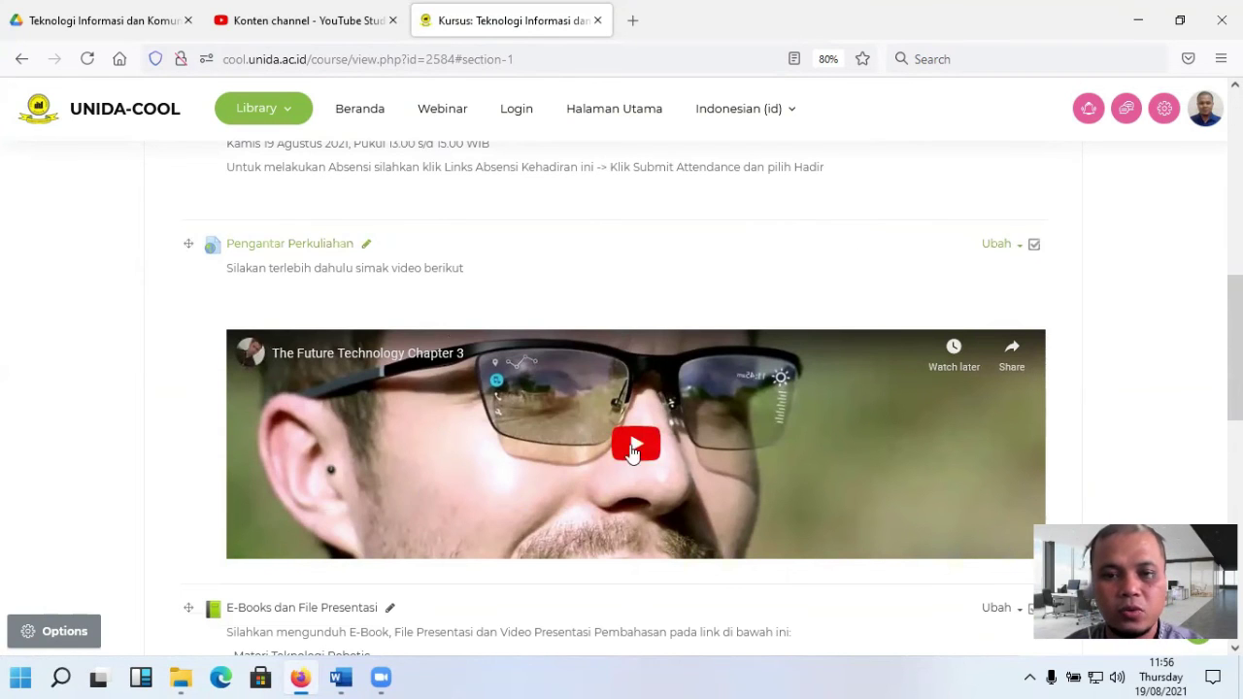
scroll(641, 437, up, 3)
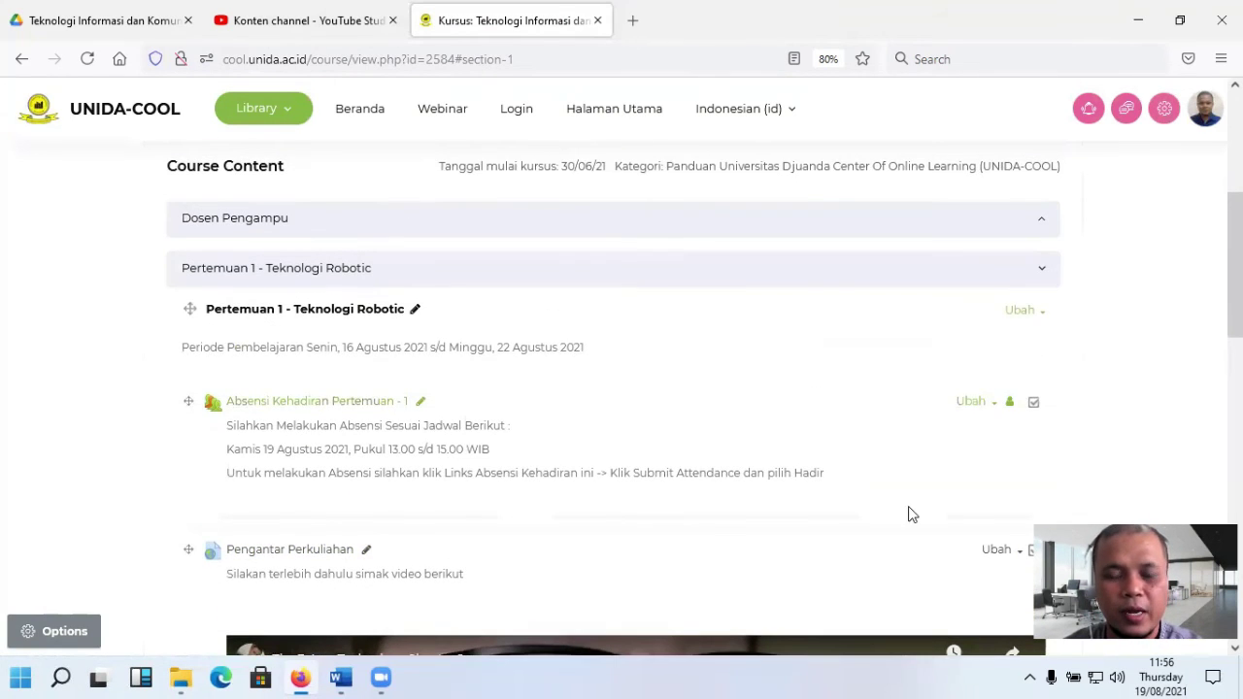
scroll(910, 511, down, 4)
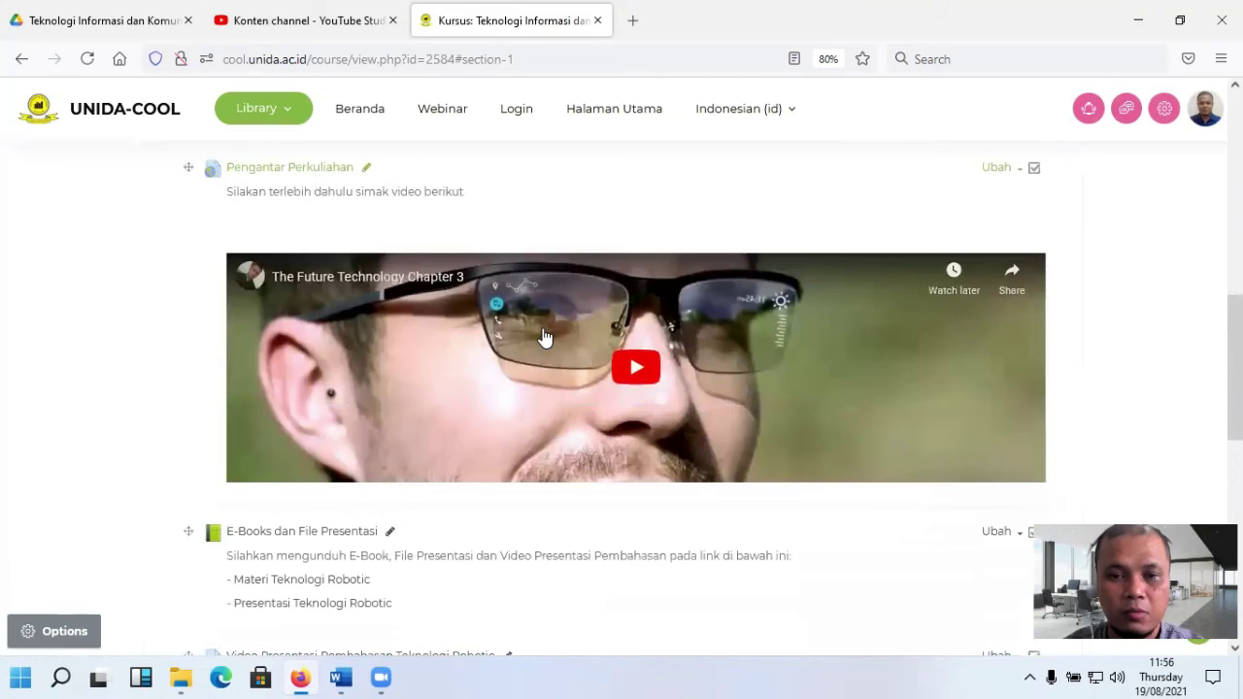
scroll(544, 337, down, 2)
scroll(544, 337, up, 2)
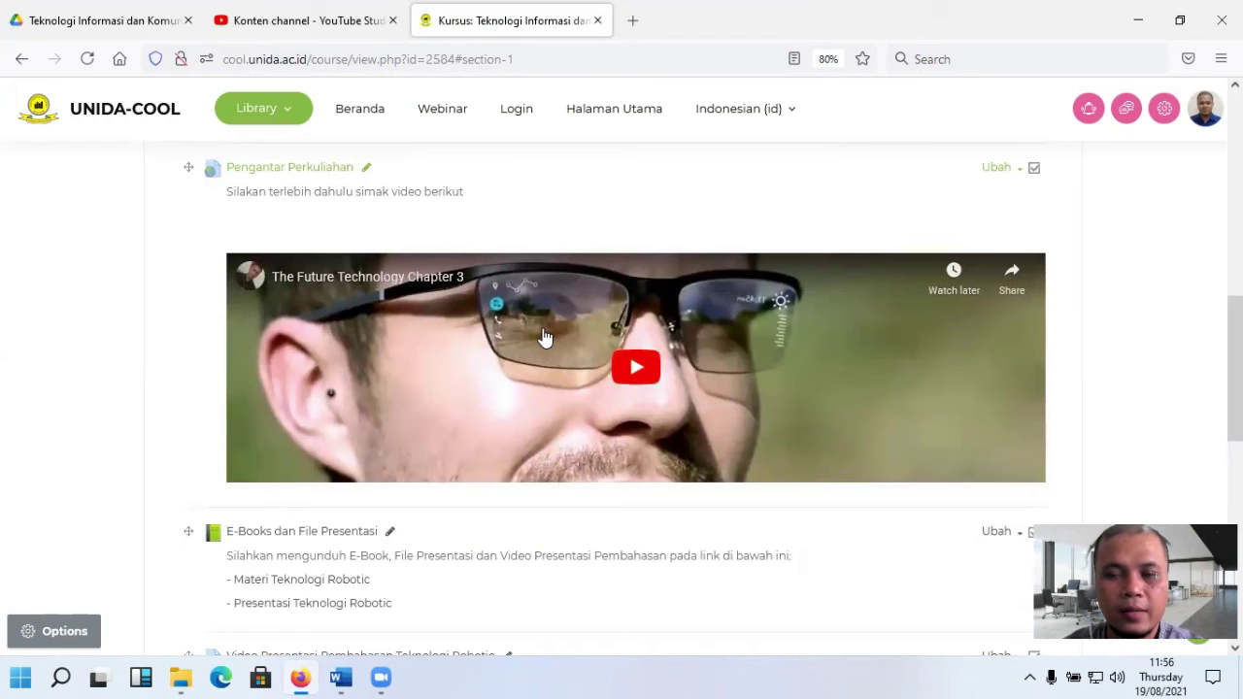
scroll(544, 337, down, 1)
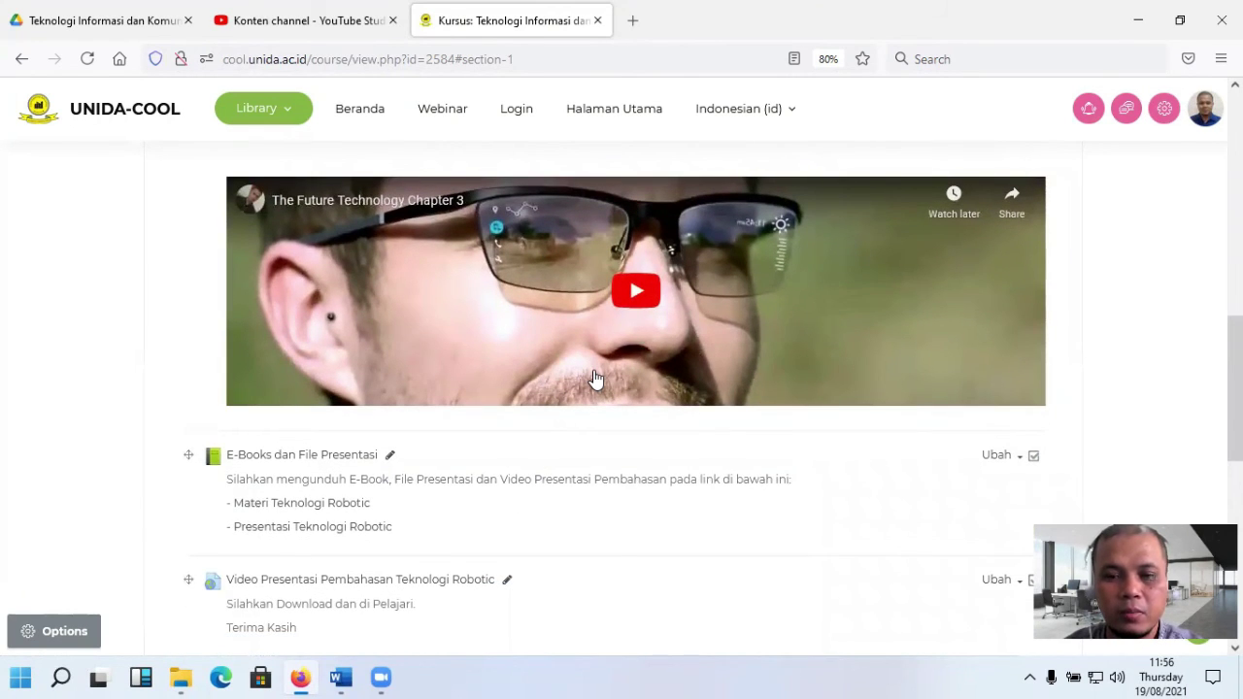
scroll(596, 378, up, 3)
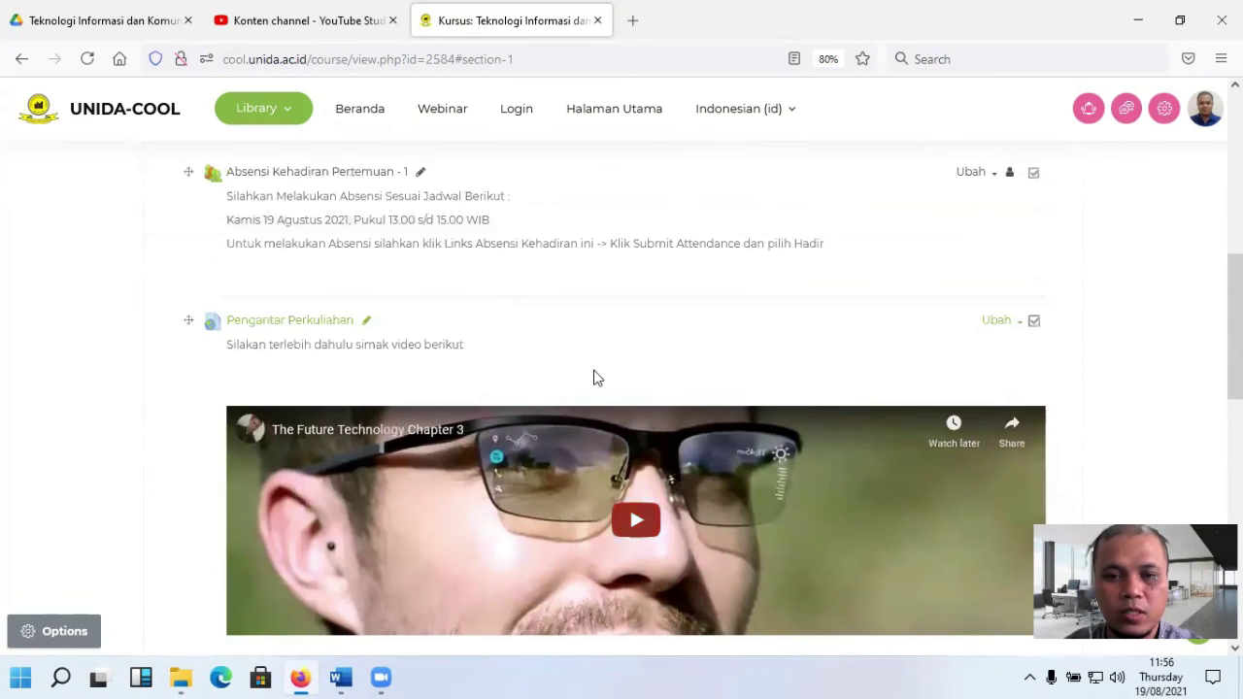
scroll(596, 379, down, 5)
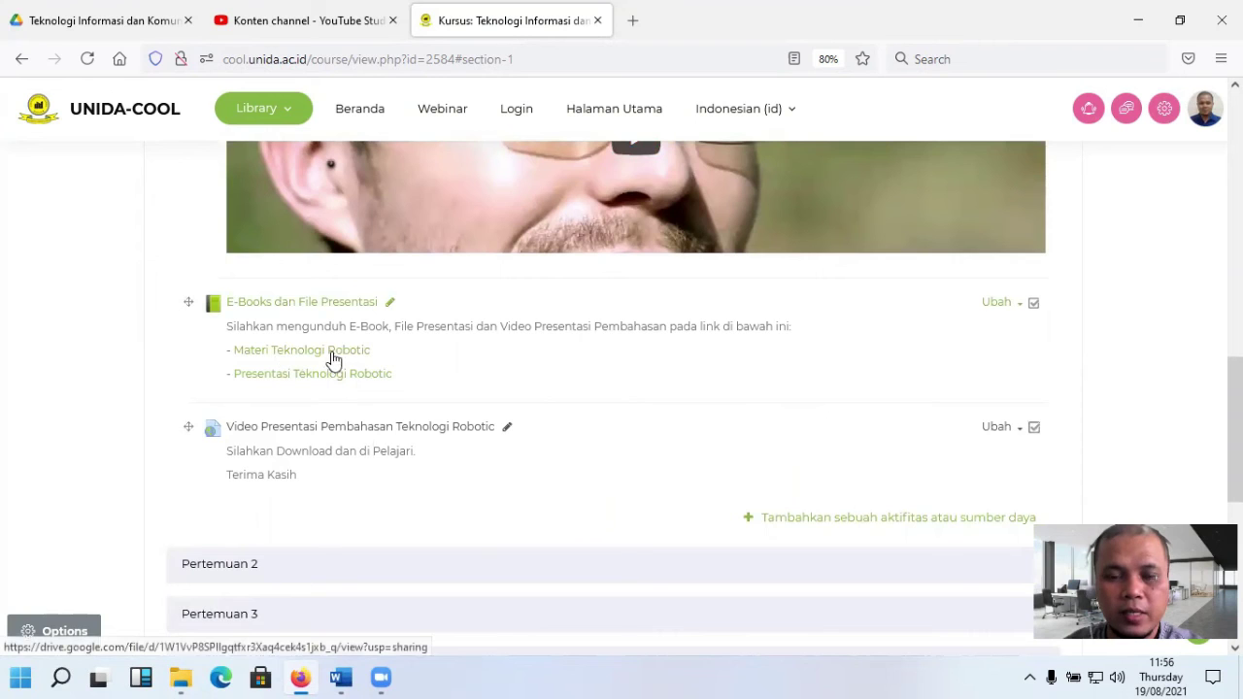
scroll(439, 352, up, 10)
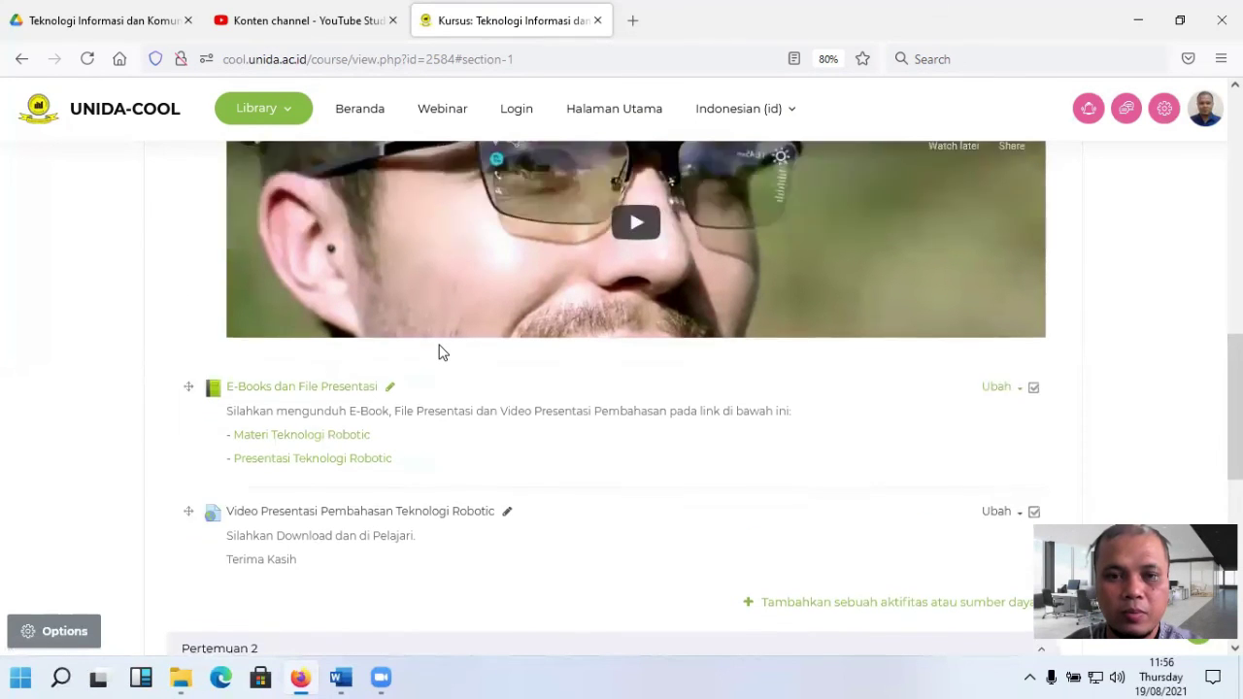
scroll(439, 351, down, 10)
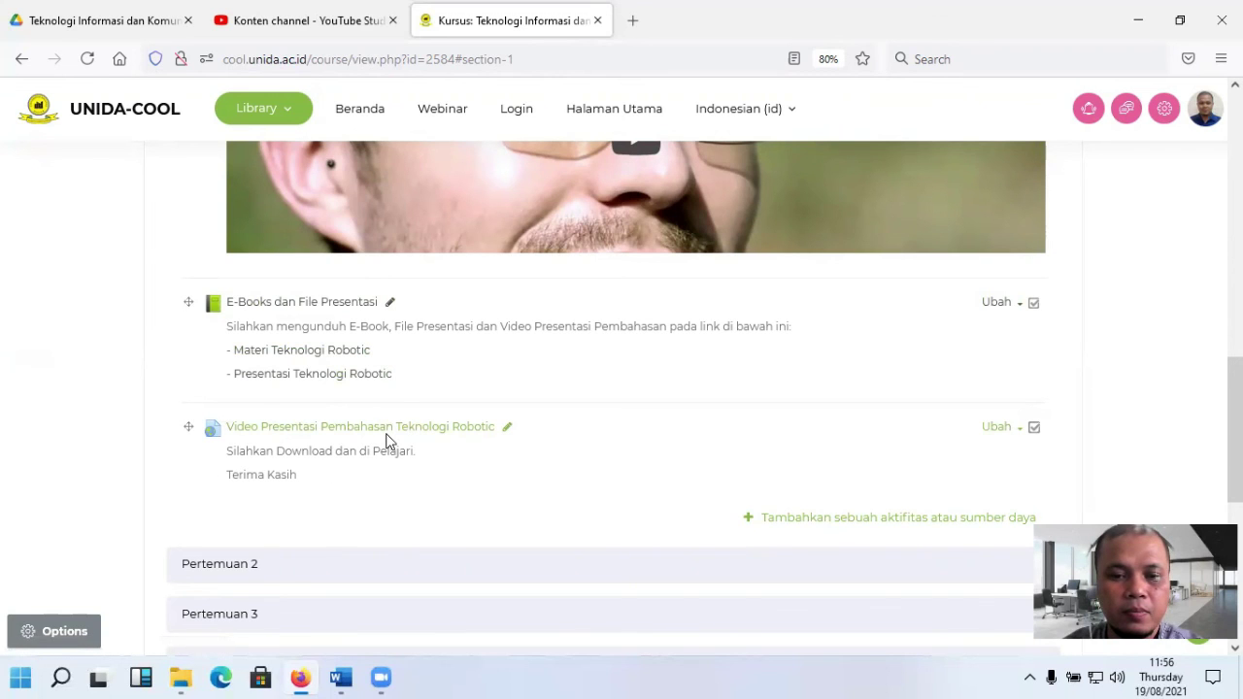
scroll(385, 438, down, 1)
scroll(386, 438, up, 2)
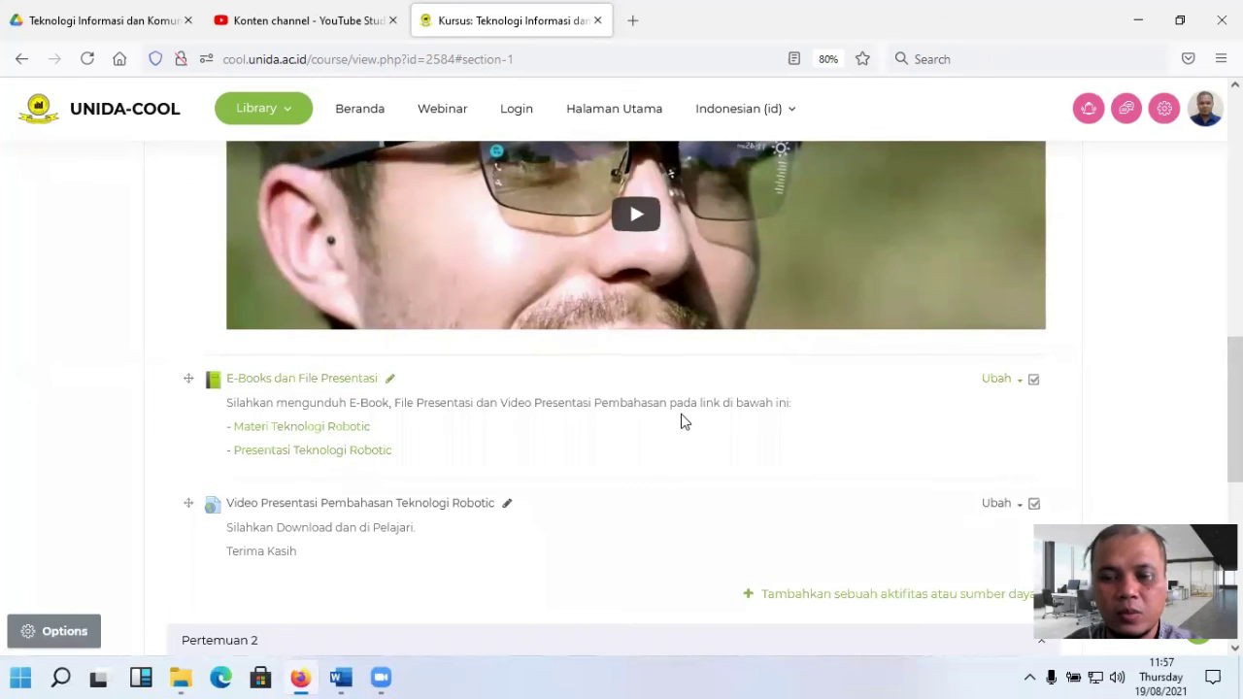
scroll(682, 420, up, 2)
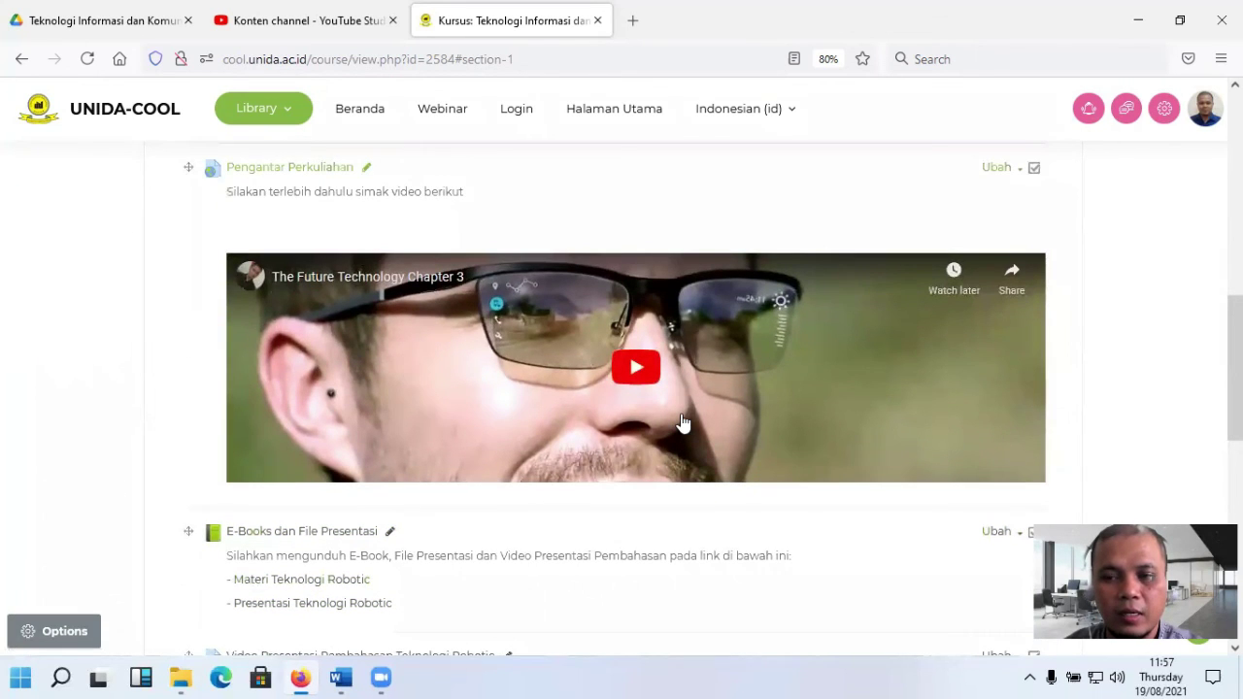
scroll(681, 416, down, 2)
scroll(681, 413, up, 8)
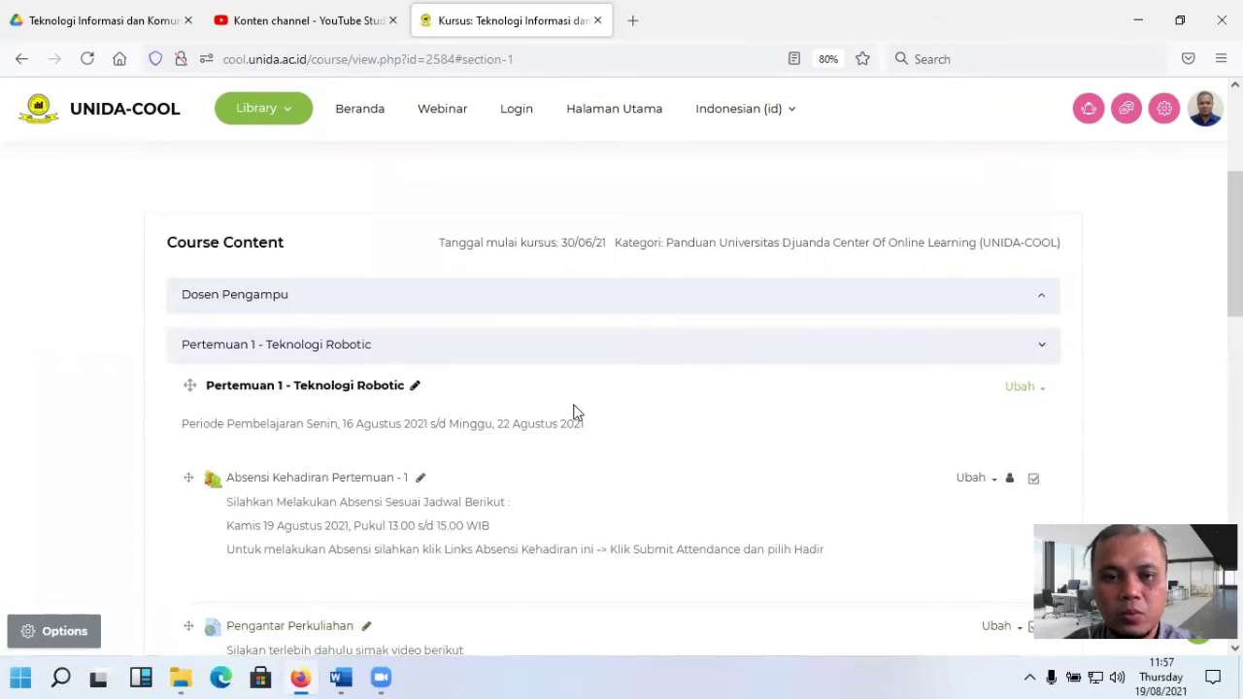
scroll(661, 396, down, 9)
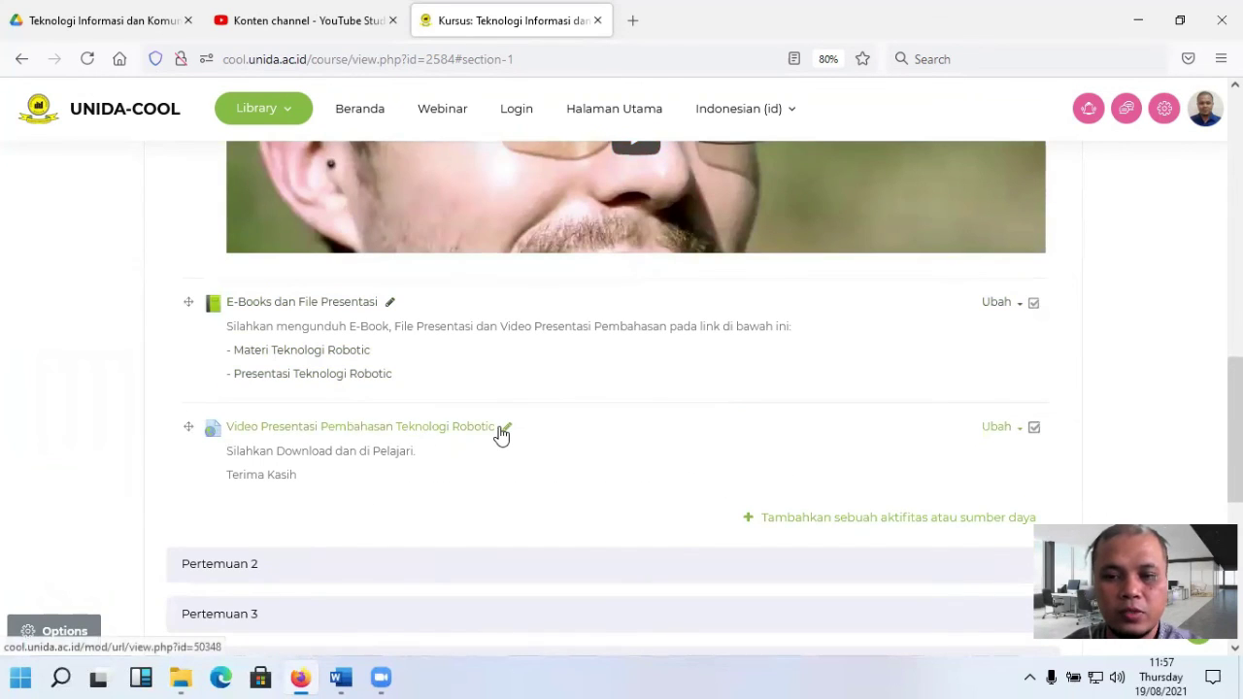
scroll(499, 436, up, 3)
scroll(501, 436, up, 1)
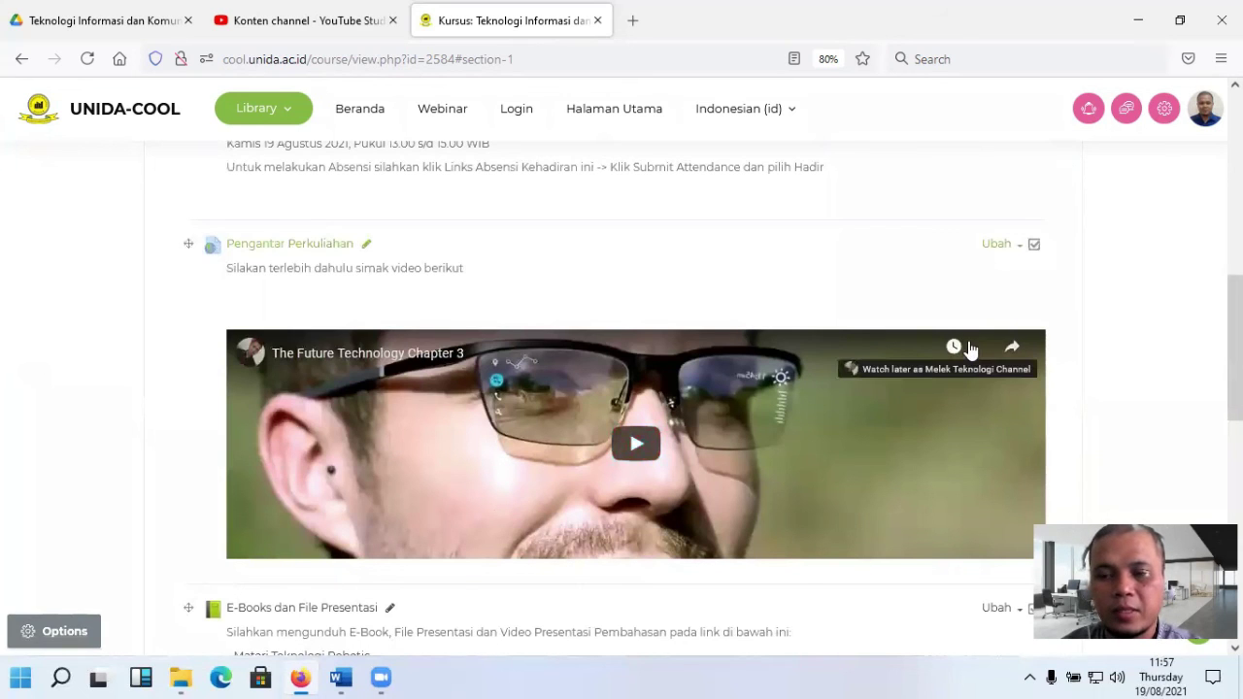
scroll(970, 348, down, 1)
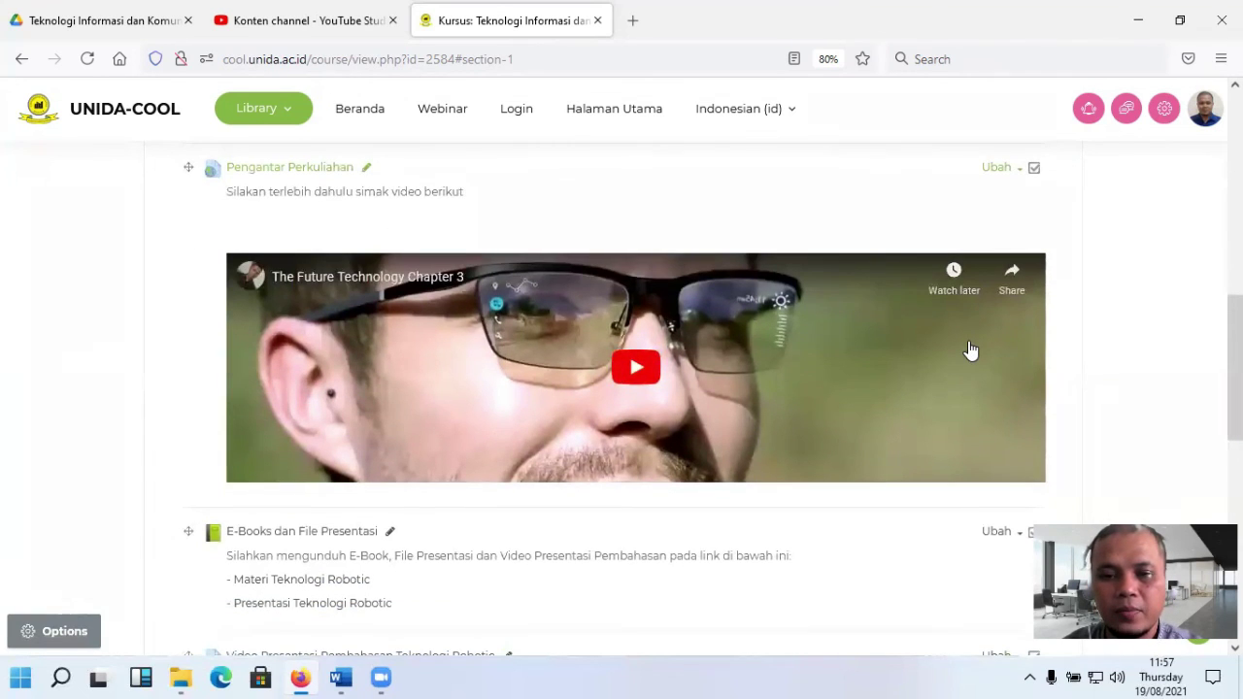